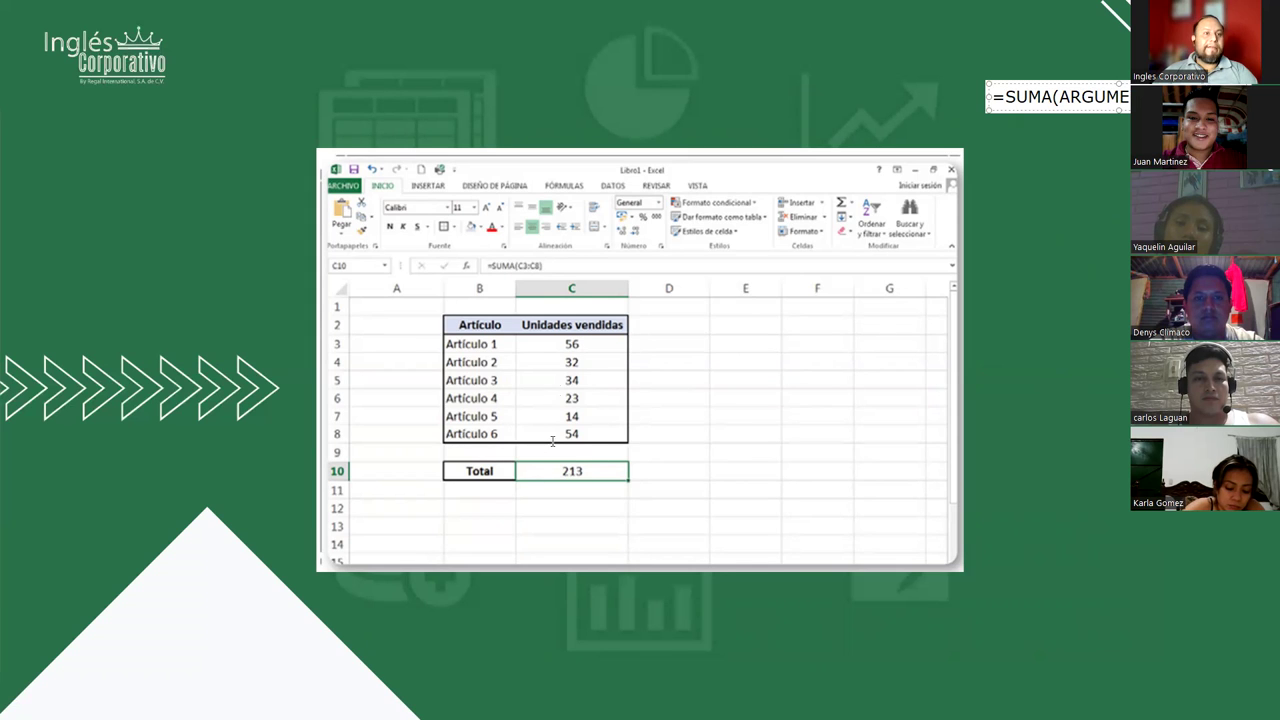
- Add the range A1:A15 on a separate line below the SUMA formula in the slide's text note
double_click(1071, 97)
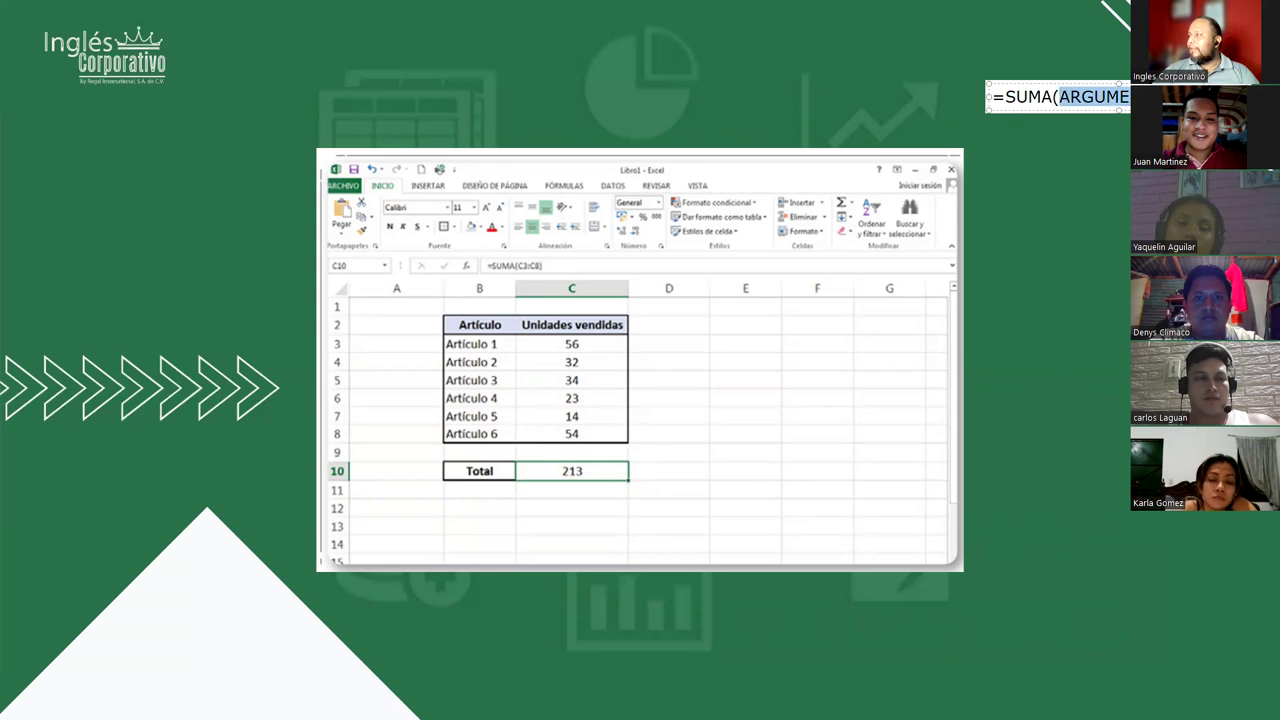
key(End)
key(Return)
key(Return)
text(A1)
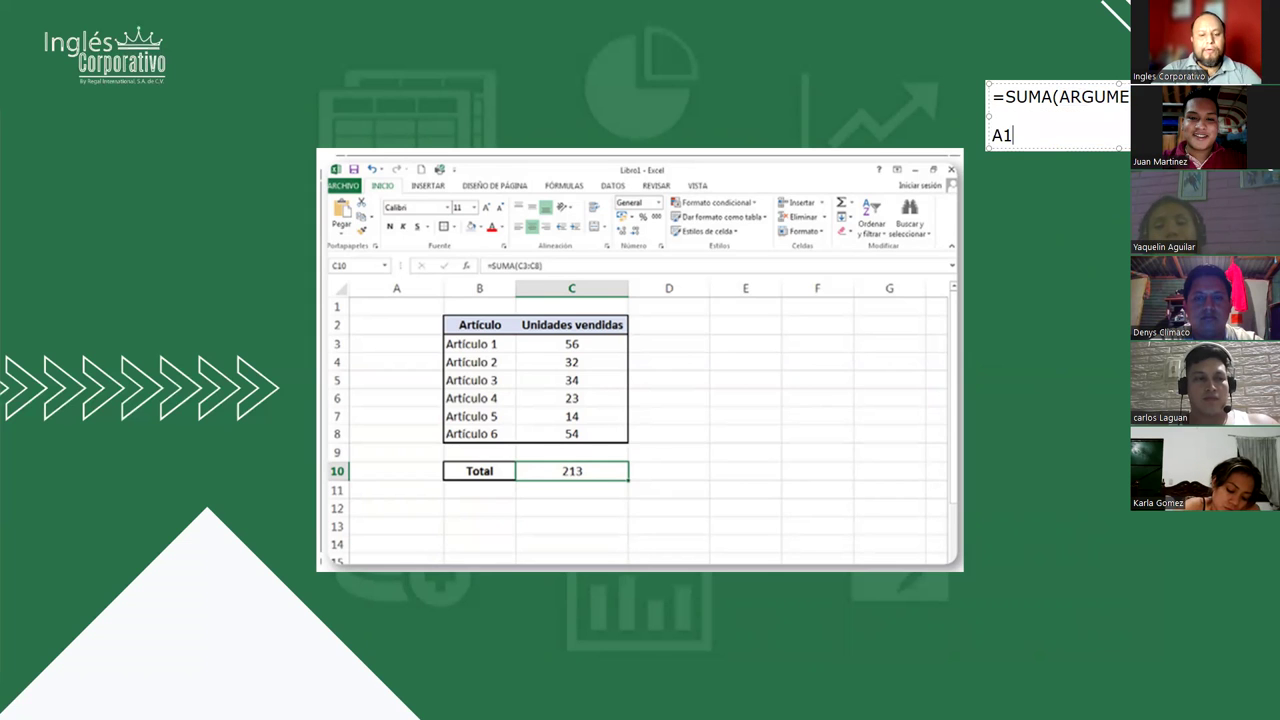
text(+A15)
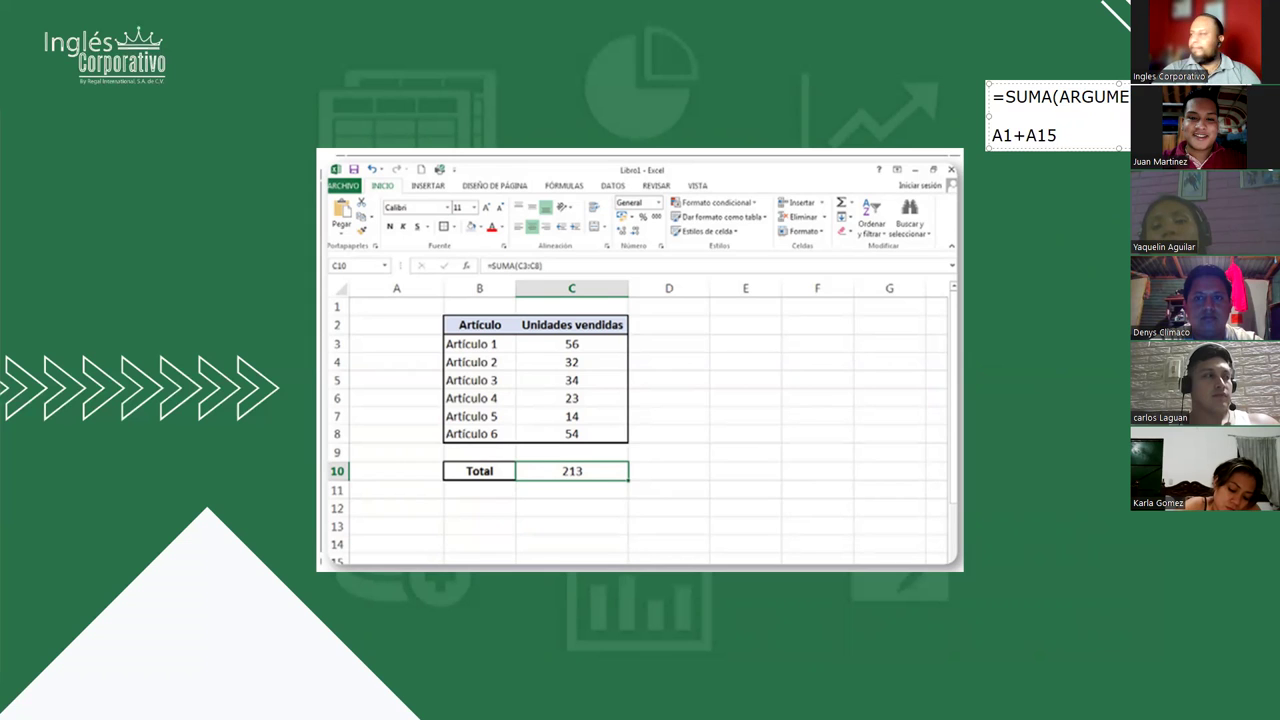
key(Right)
key(Right)
key(Delete)
text(:)
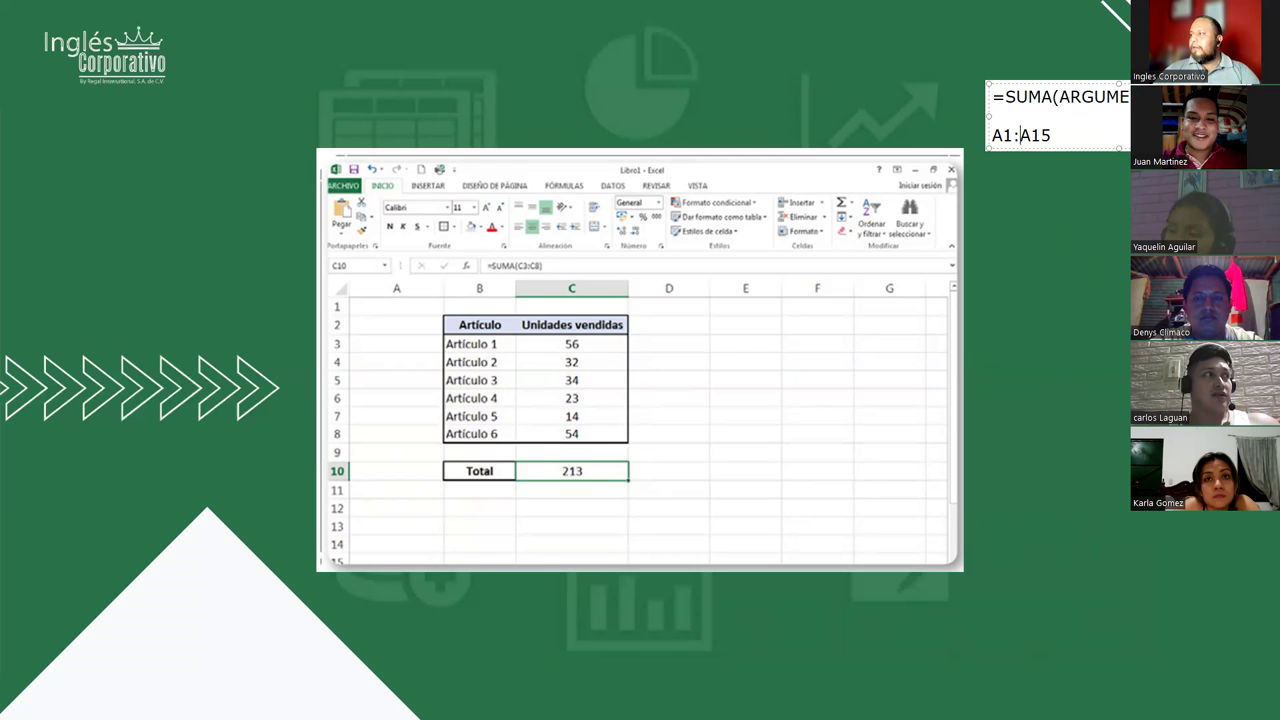
- Replace the argument placeholder in the note's SUMA formula with a copy of the range A1:A15
drag(993, 135, 1076, 139)
key(ctrl+c)
click(1103, 100)
double_click(1103, 99)
key(ctrl+v)
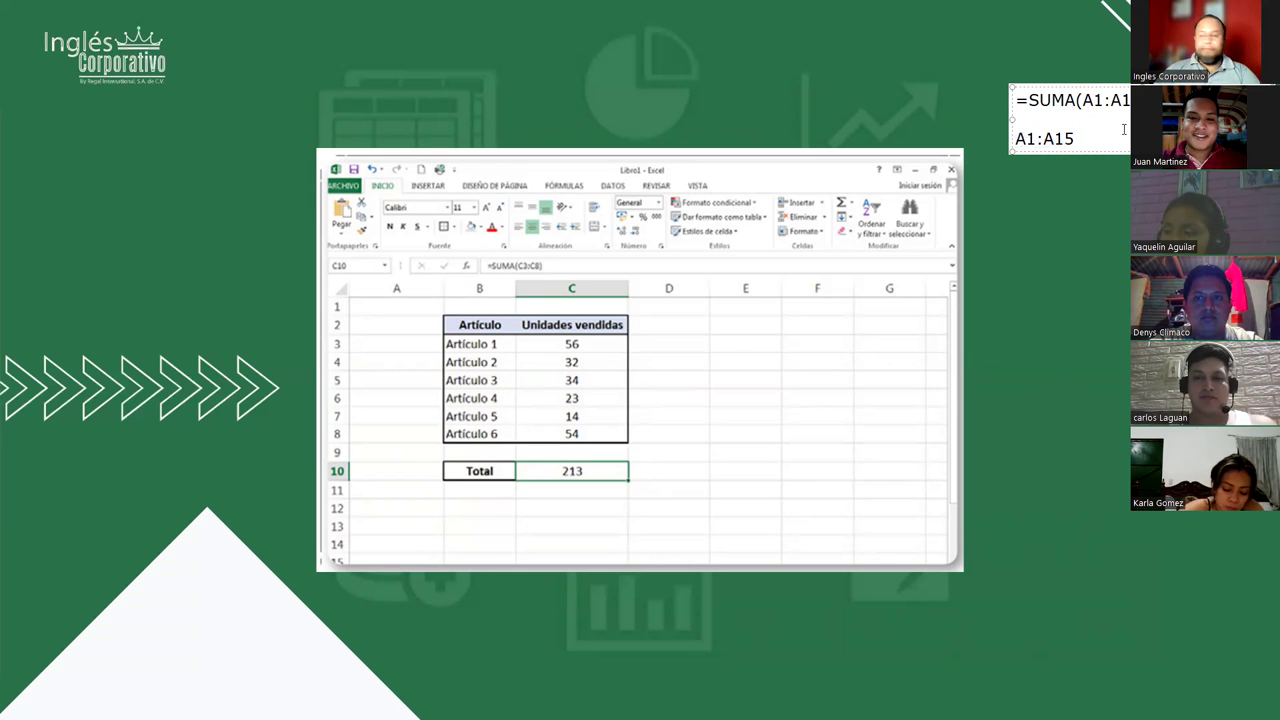
- Move the formula note above the worksheet picture and highlight its range A1:A15, the whole SUMA formula and the first reference A1
double_click(1079, 142)
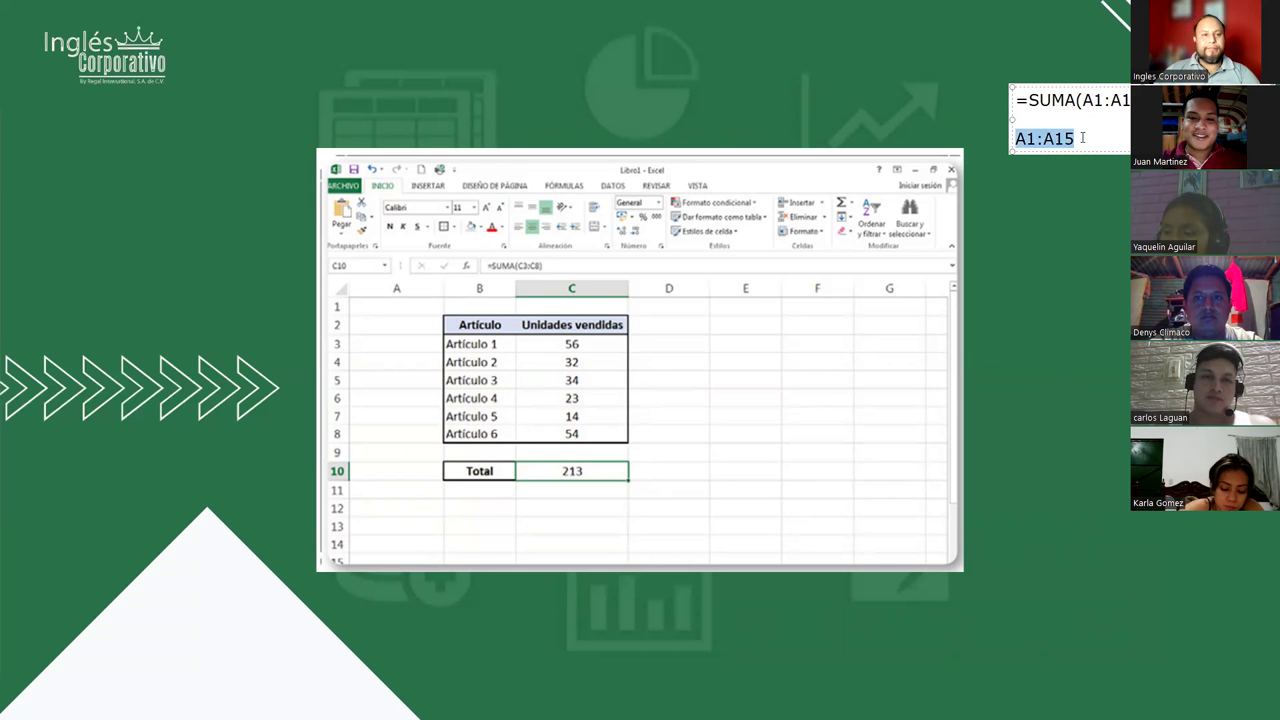
drag(1108, 146, 836, 122)
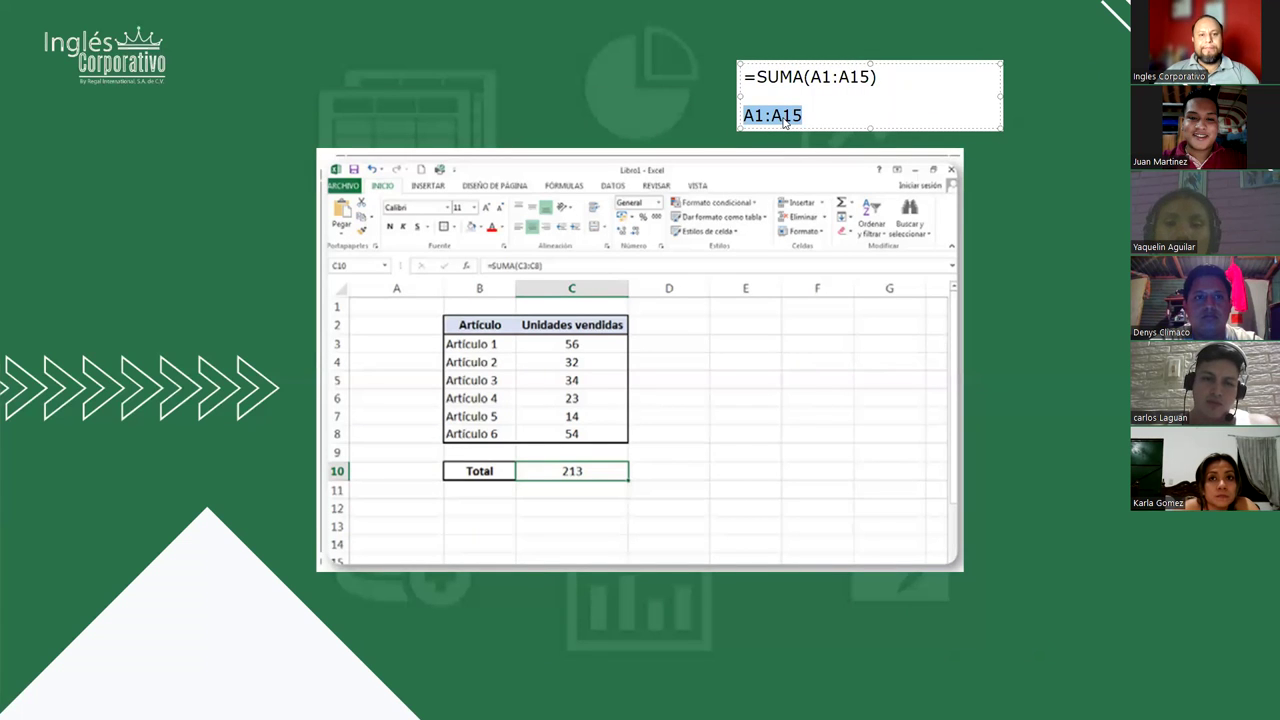
double_click(786, 116)
triple_click(786, 116)
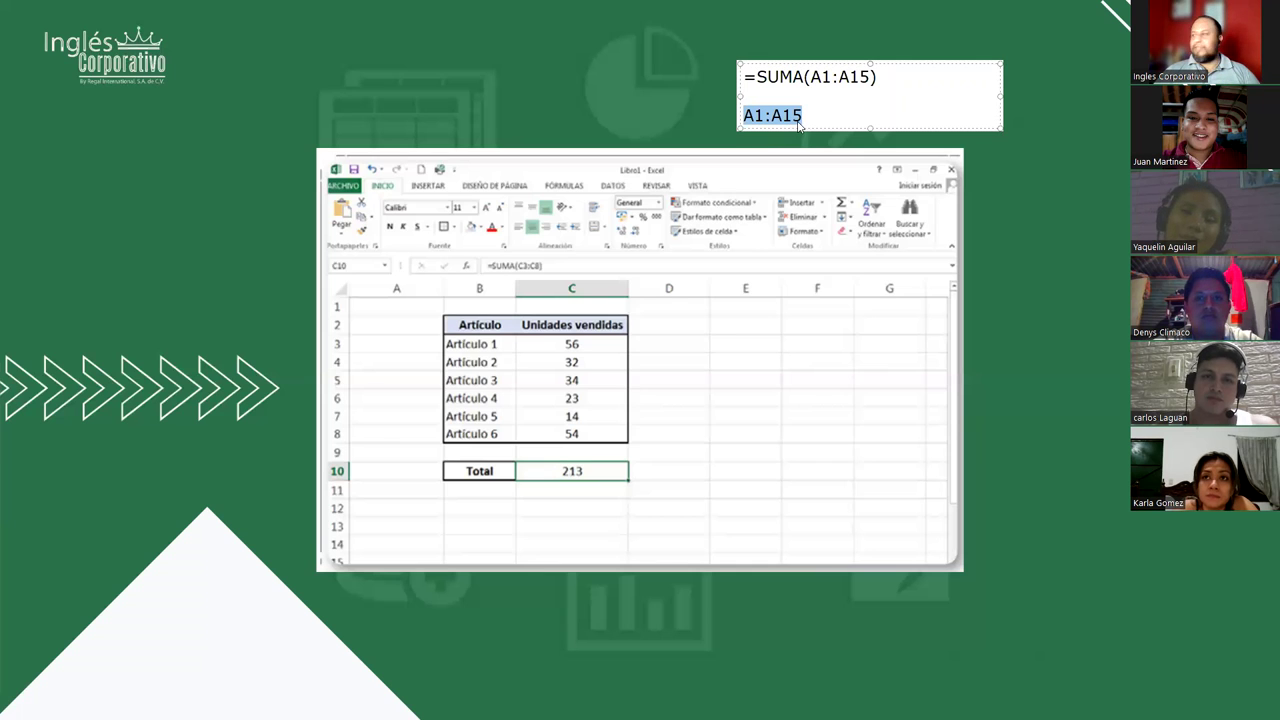
drag(803, 116, 741, 111)
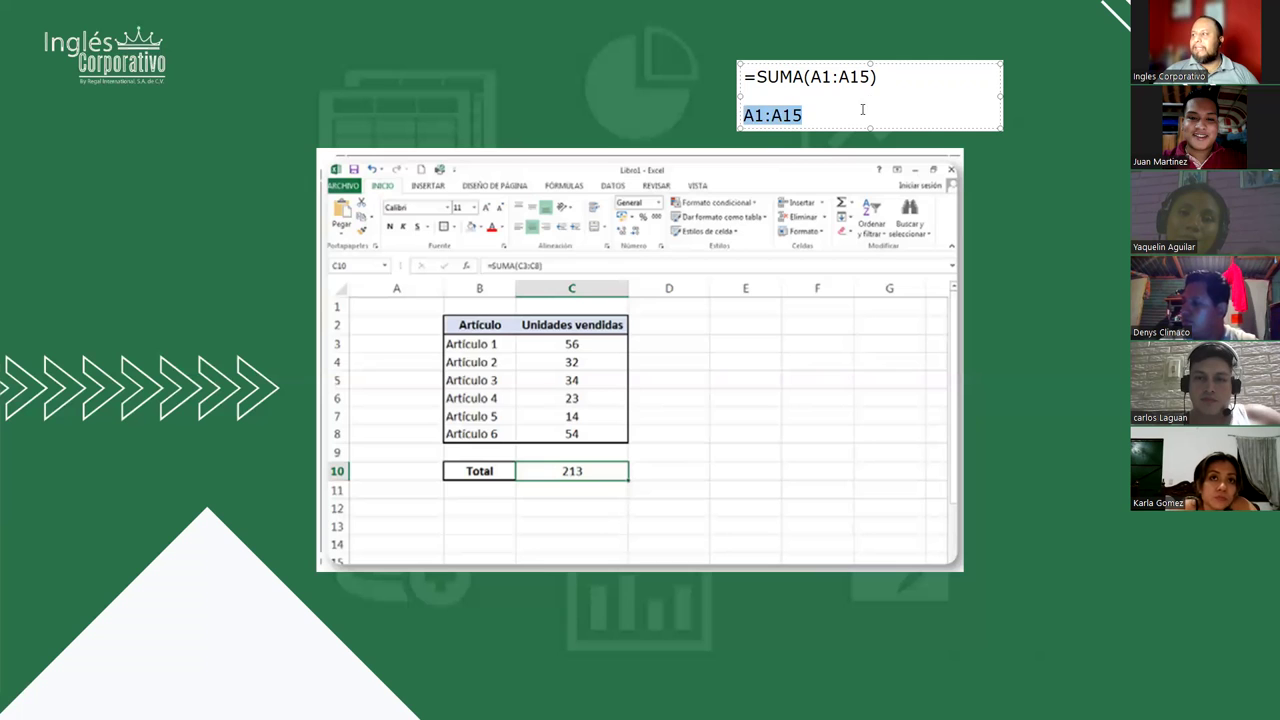
drag(877, 77, 743, 77)
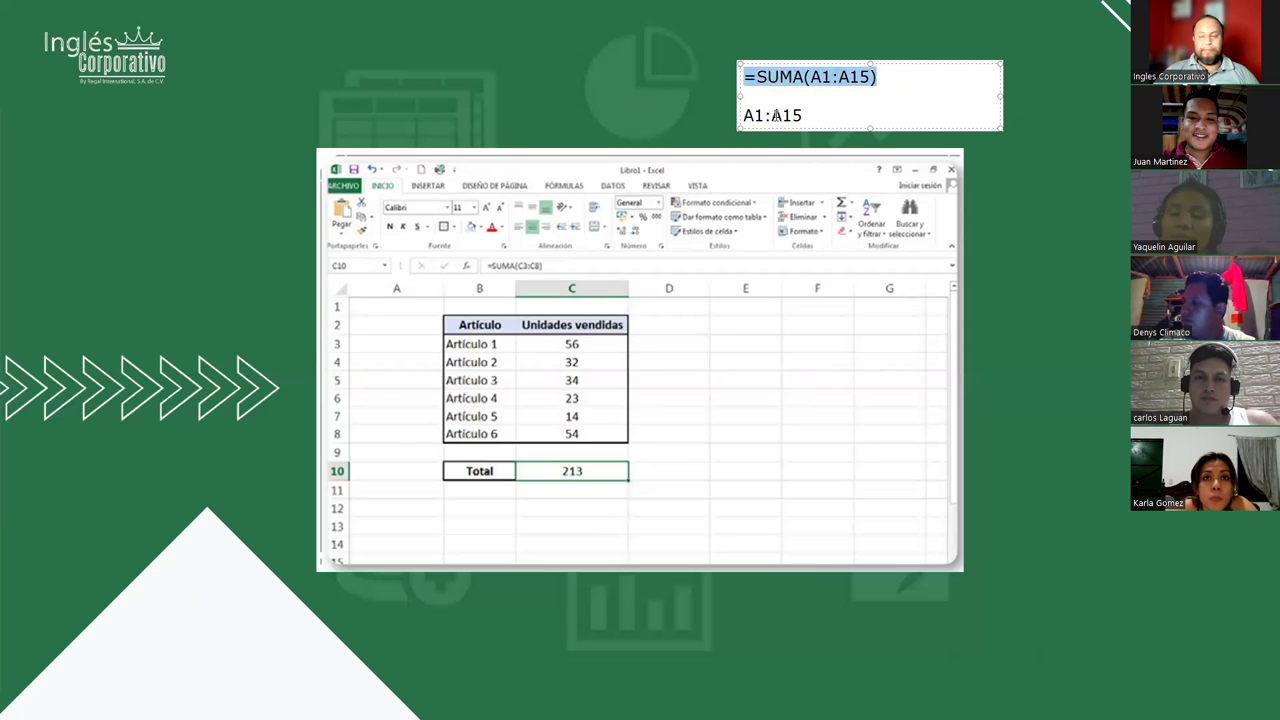
drag(809, 117, 832, 77)
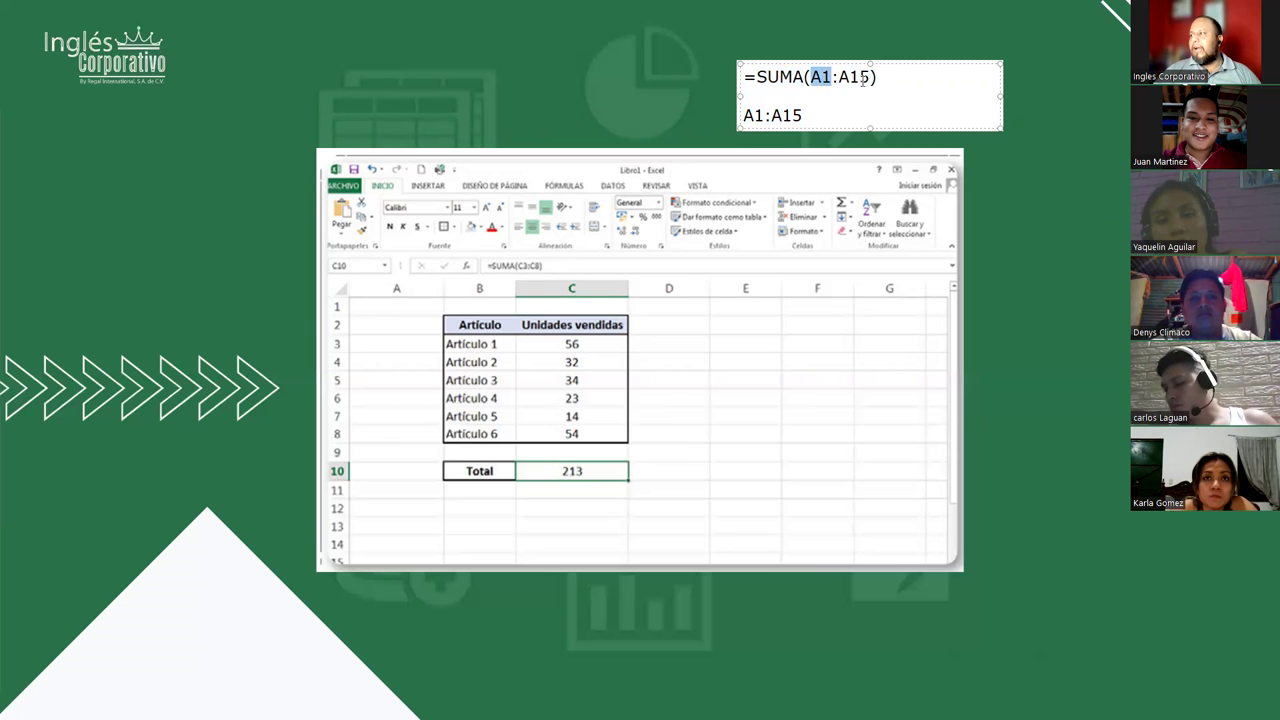
click(748, 80)
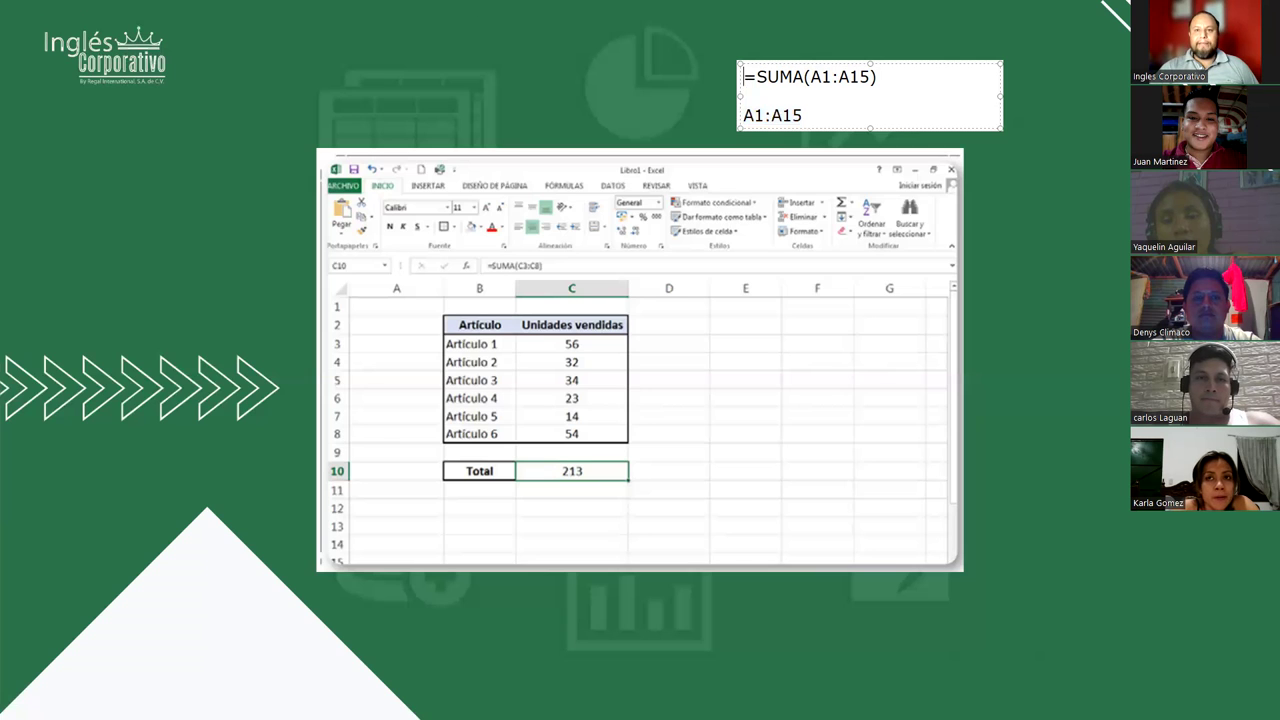
- Delete the formula note from the slide and advance the presentation to the Demostración slide
key(Escape)
key(Delete)
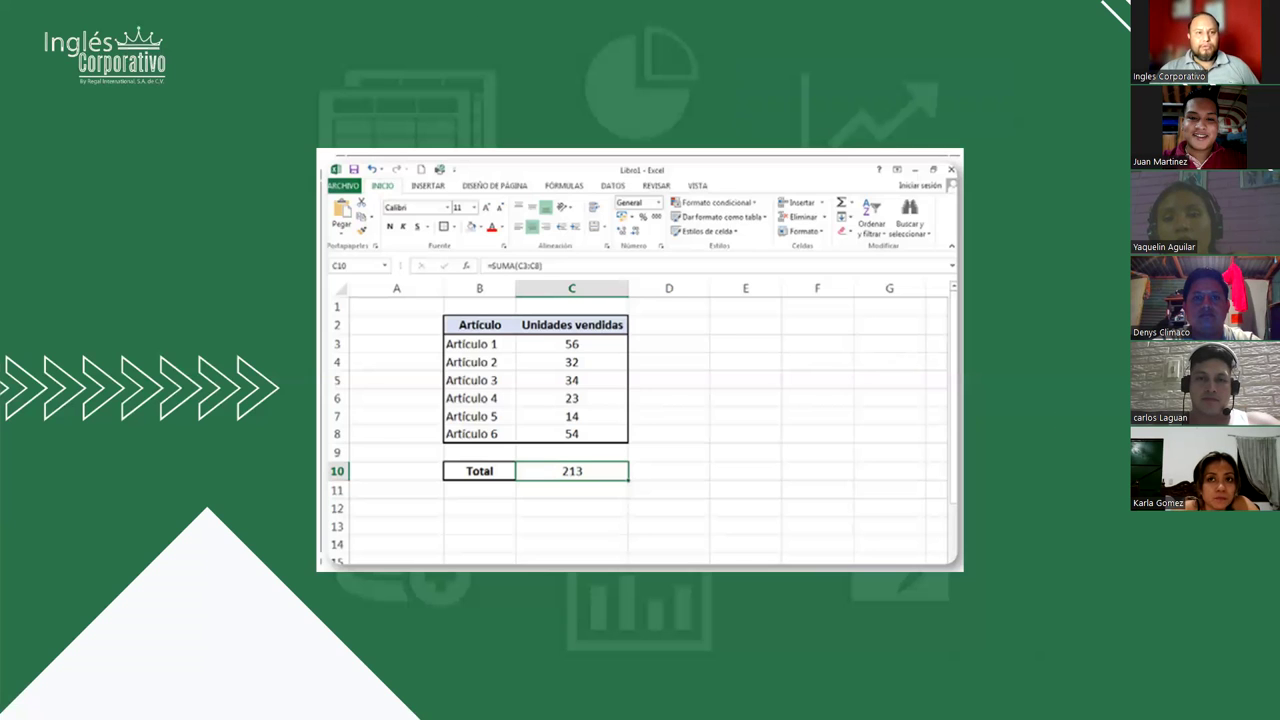
click(1075, 410)
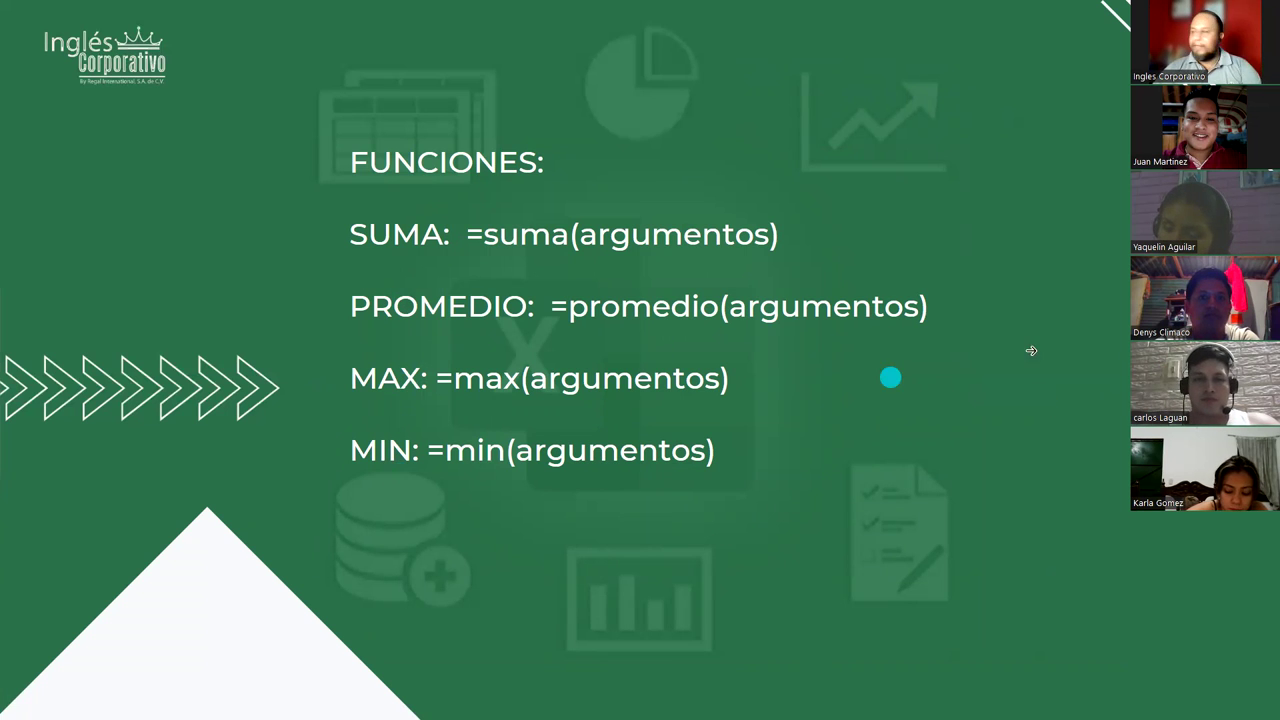
click(1072, 340)
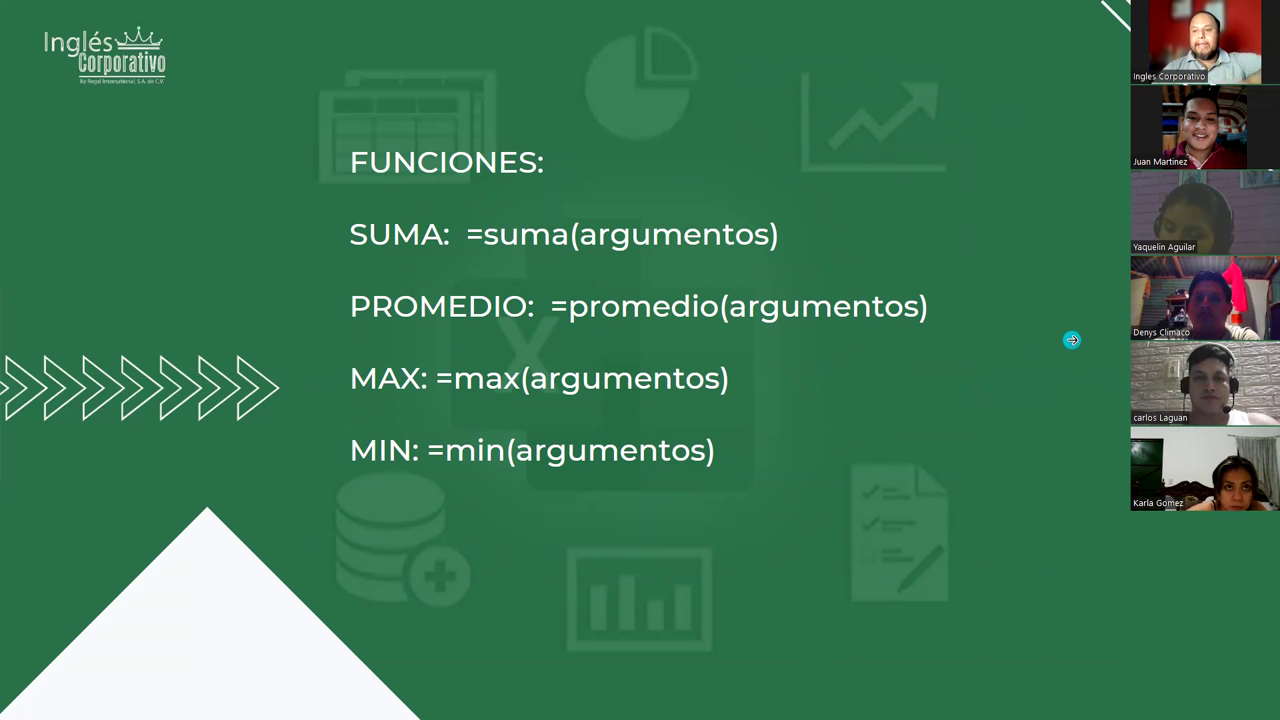
click(1072, 340)
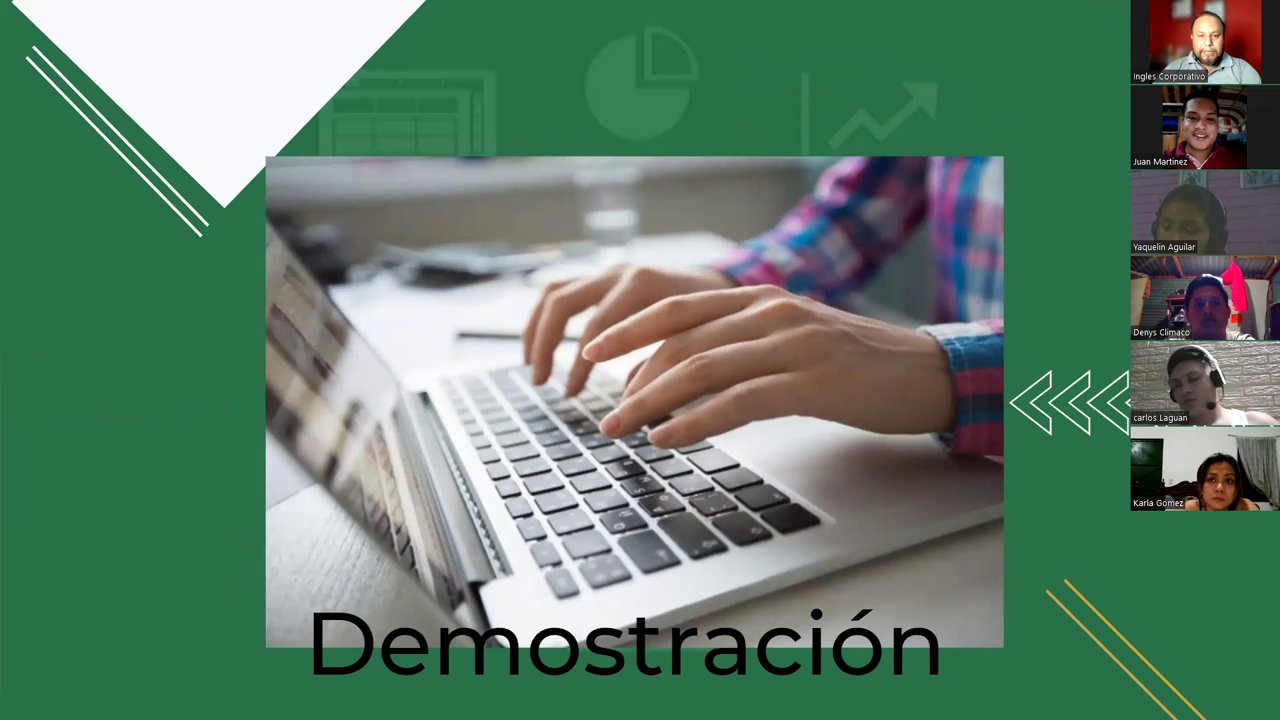
- Switch to the Clase Sesión 10 workbook in Excel and clear the results in I4:I7 on Hoja1
key(alt+Tab)
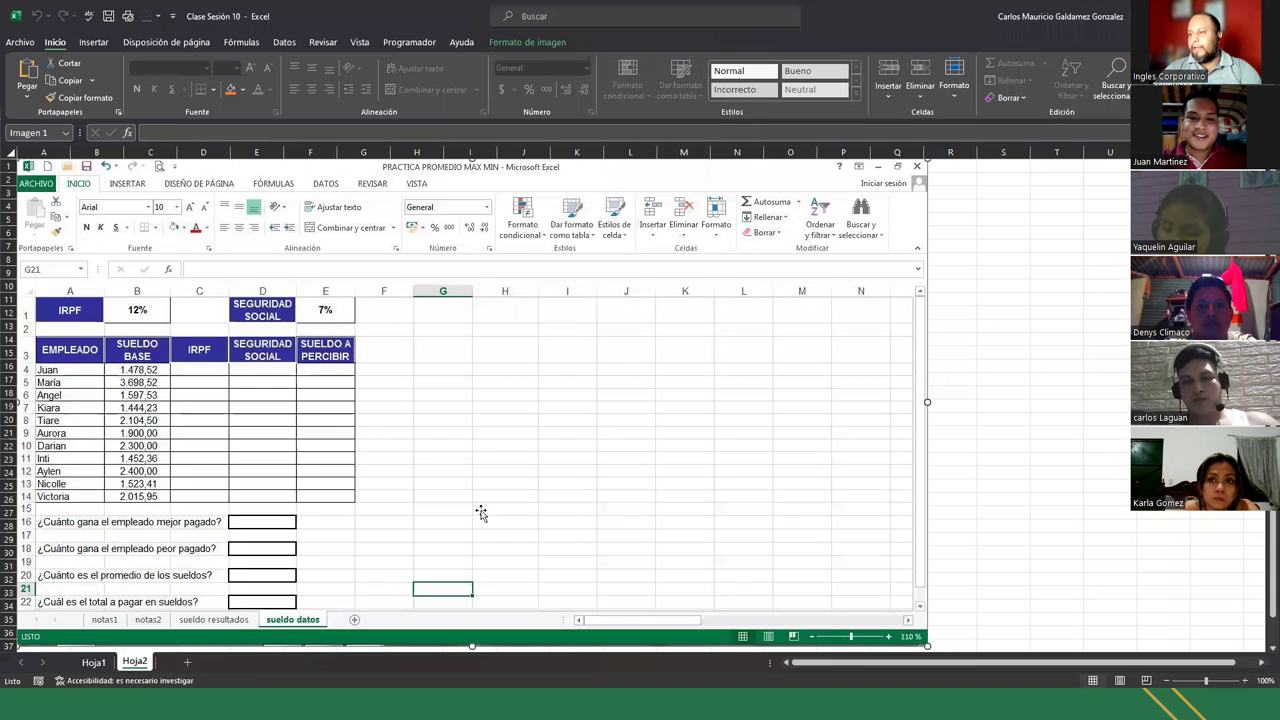
click(94, 662)
click(552, 470)
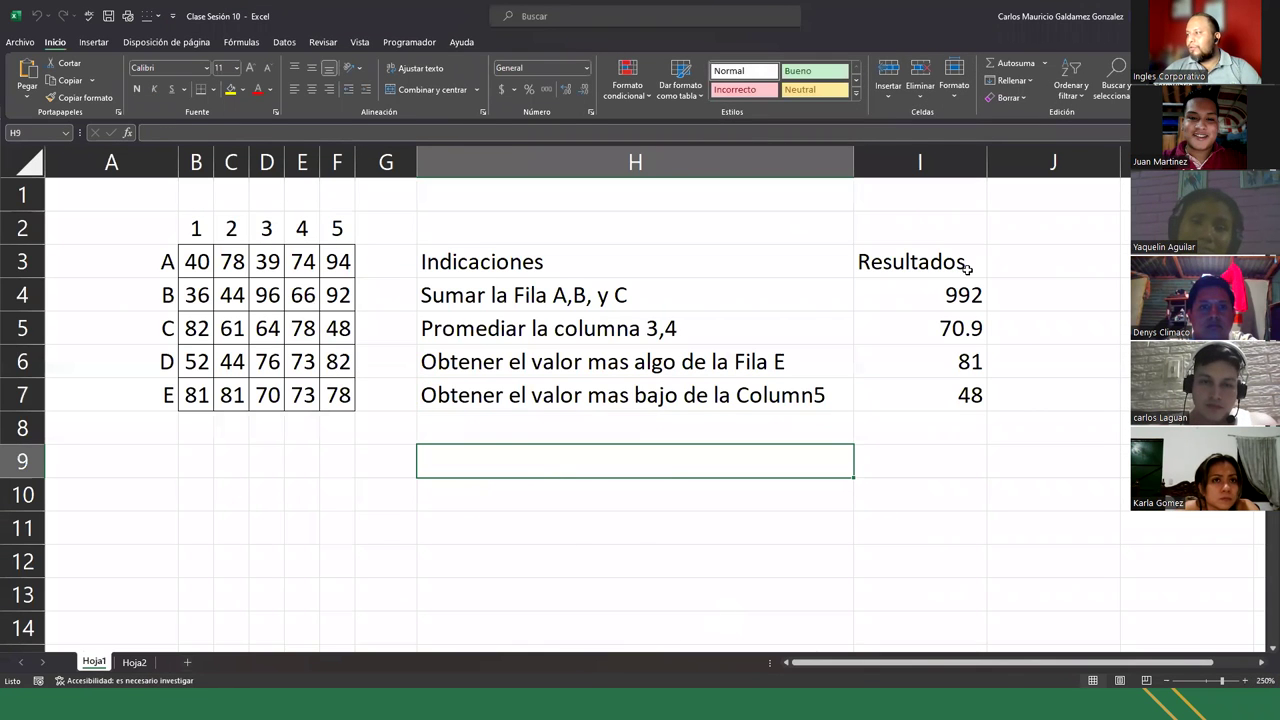
drag(953, 293, 938, 400)
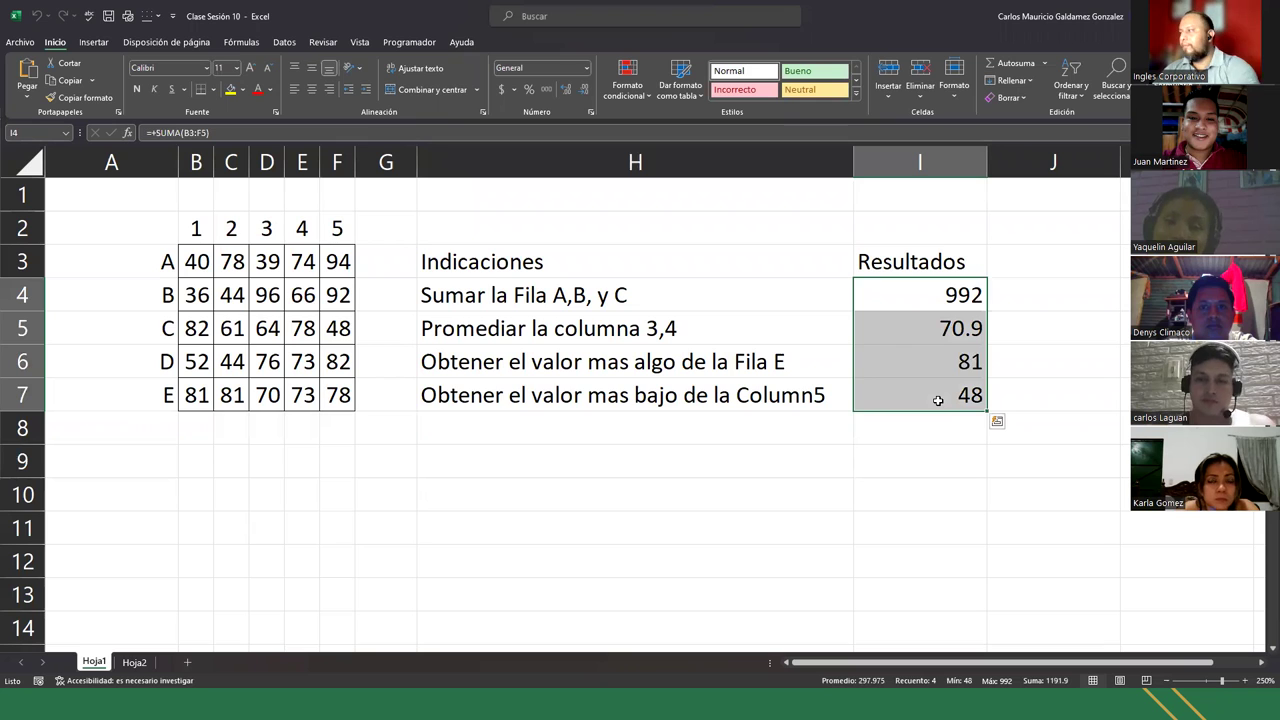
key(Delete)
click(908, 383)
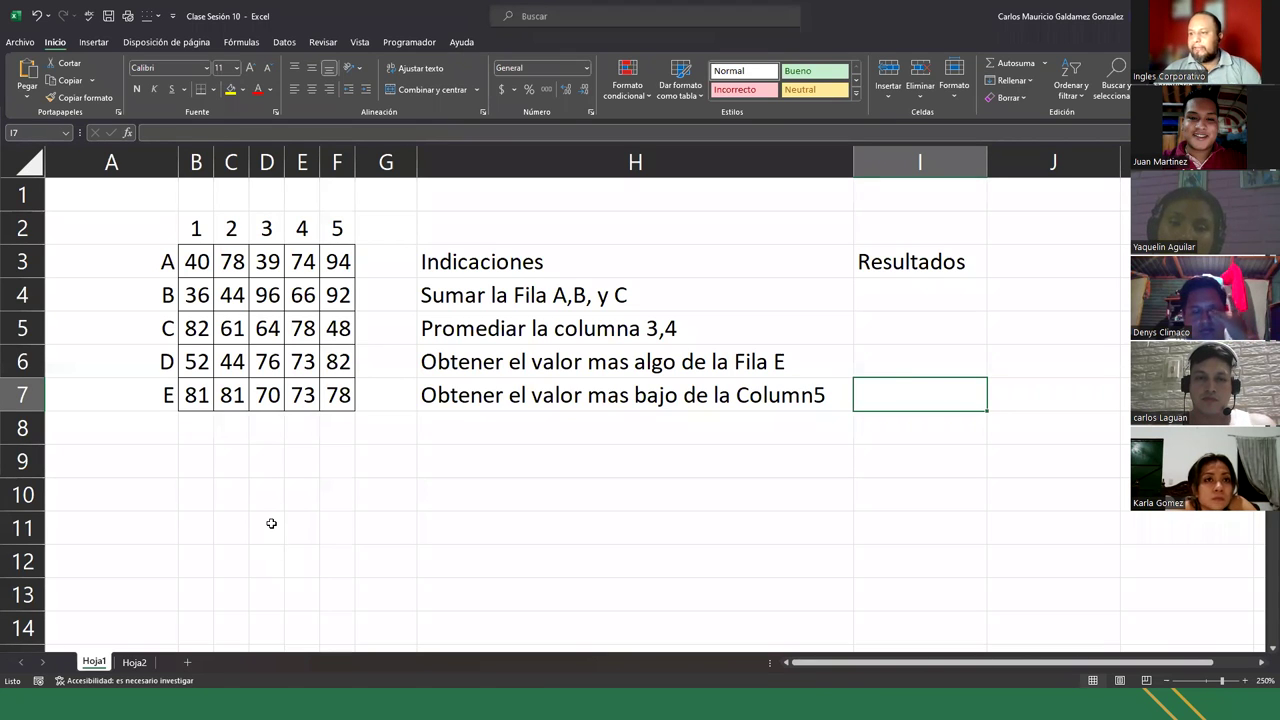
- Examine the number grid in A2:F7 and the list of instructions beside it on Hoja1
drag(200, 262, 338, 396)
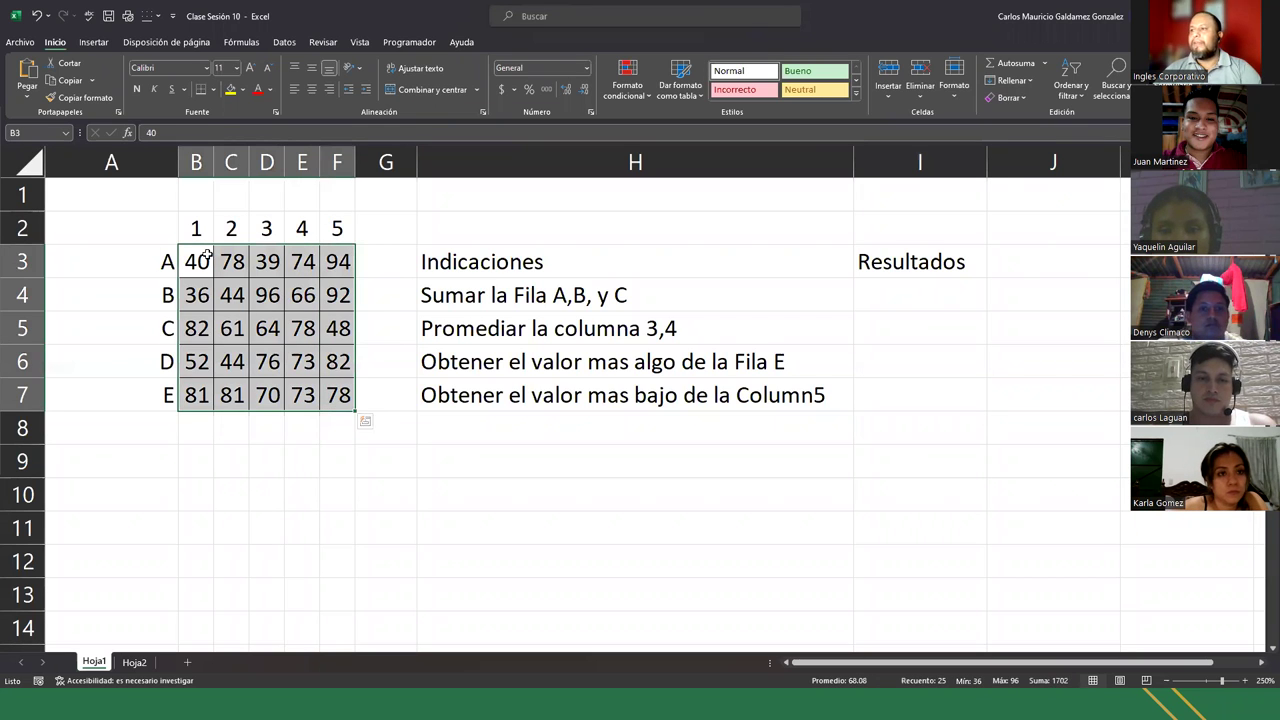
drag(157, 216, 325, 412)
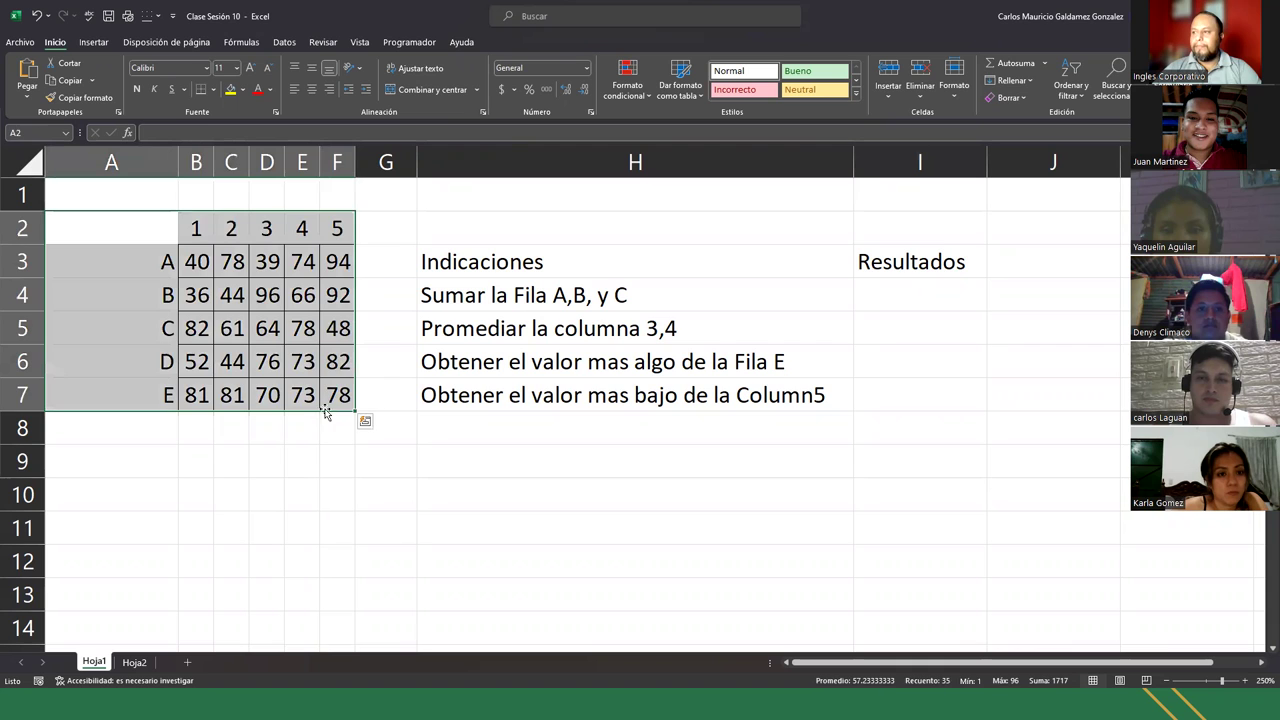
click(408, 466)
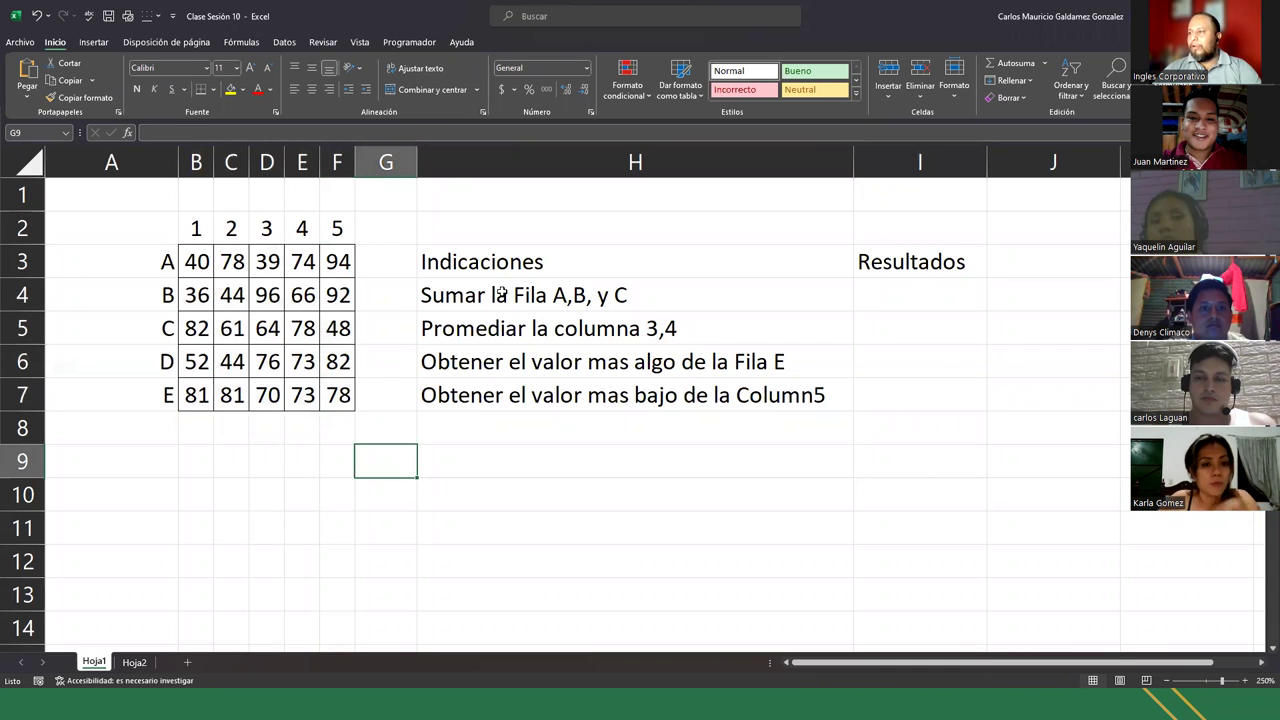
drag(500, 262, 871, 409)
click(203, 256)
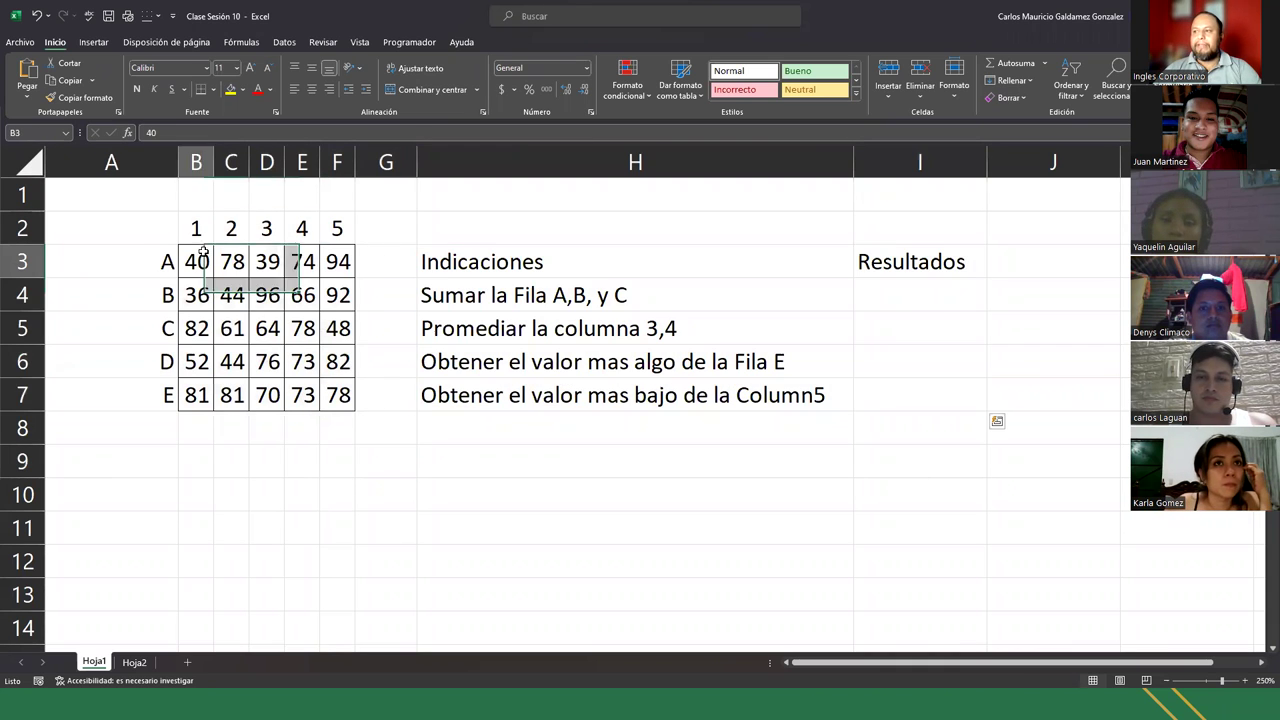
drag(157, 223, 335, 400)
click(327, 460)
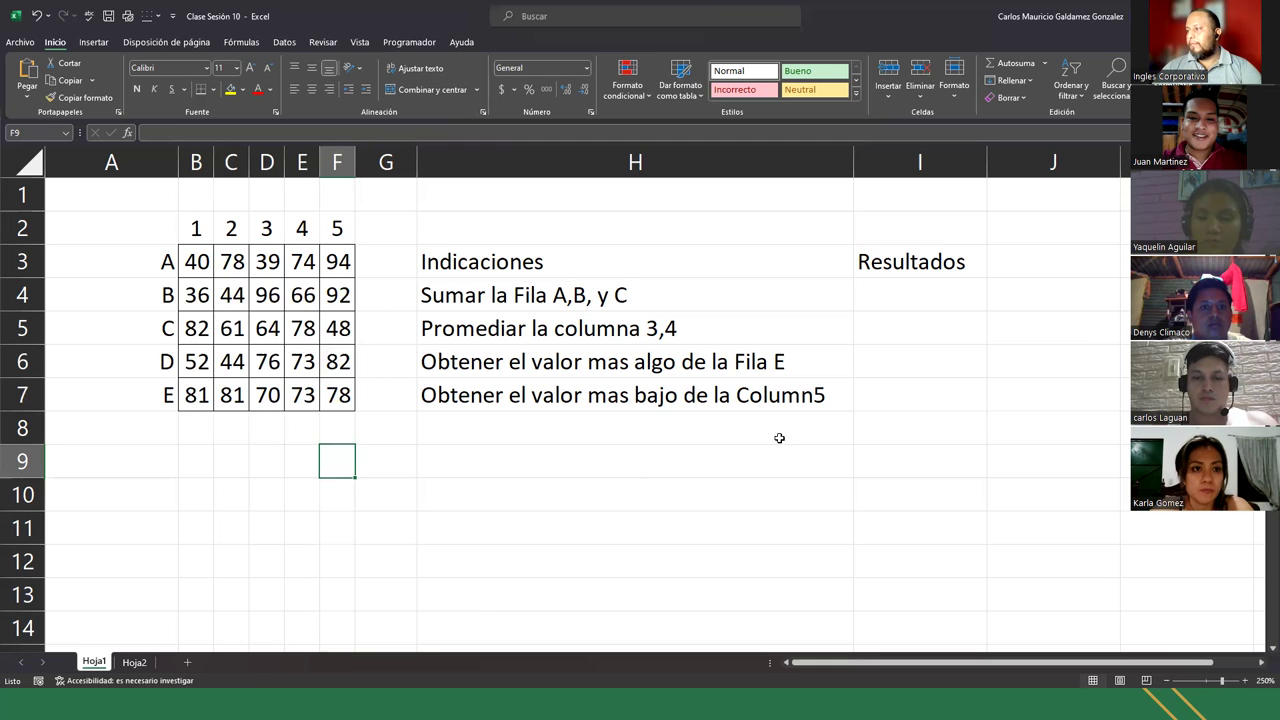
- Correct the last instruction in H7 to read "Obtener el valor mas bajo de la Columna 5"
double_click(810, 398)
text(a)
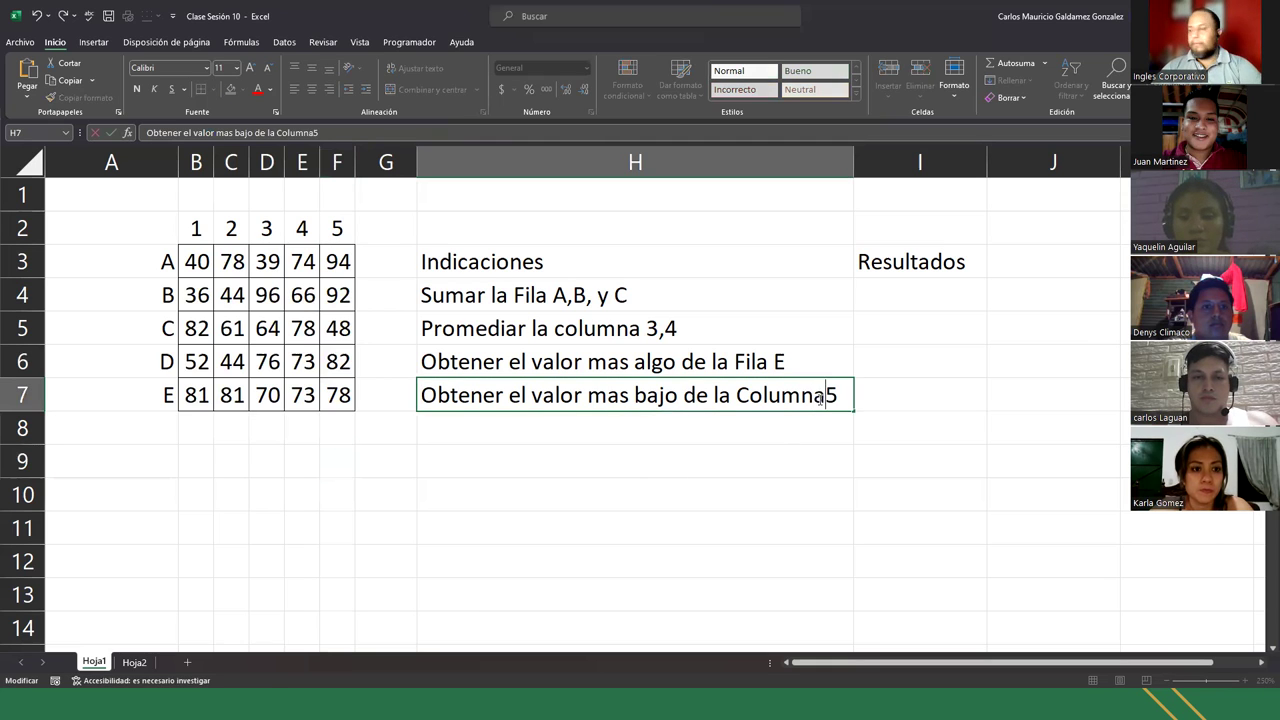
click(660, 497)
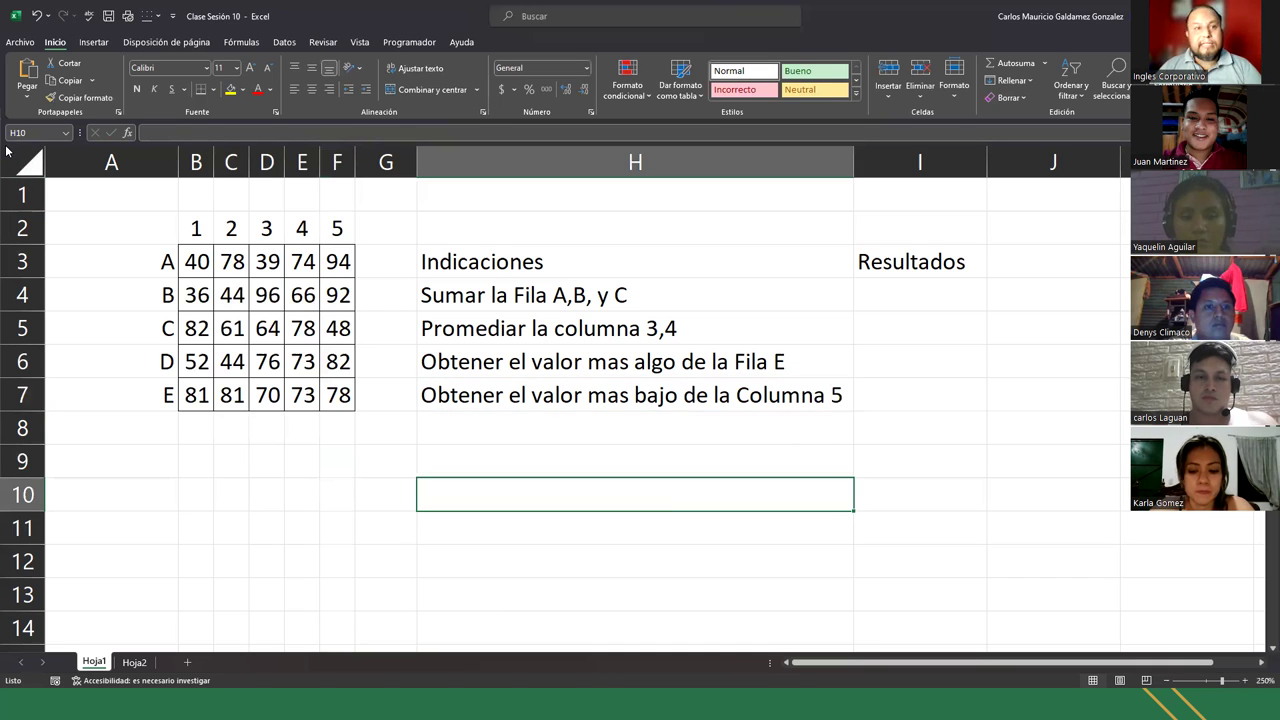
- Capture a screen snip of the number grid with its instructions and return to the workbook
key(super+shift+s)
drag(10, 145, 1025, 541)
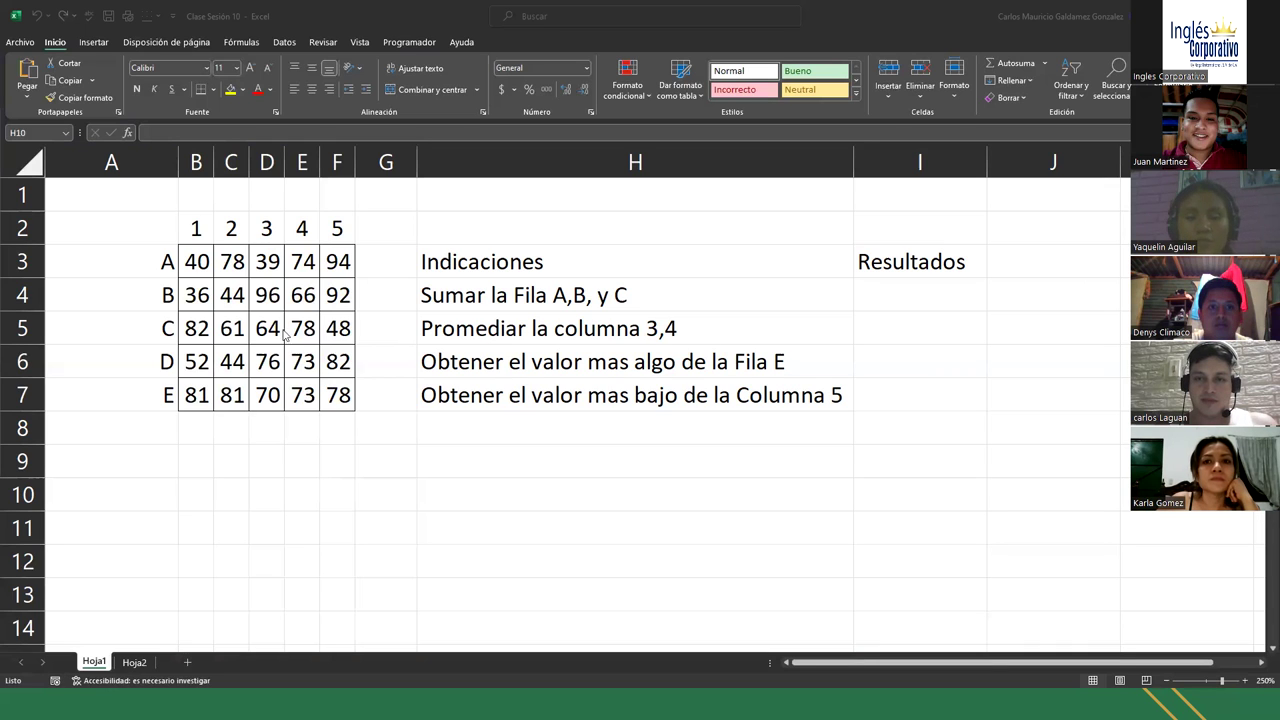
key(alt+Tab)
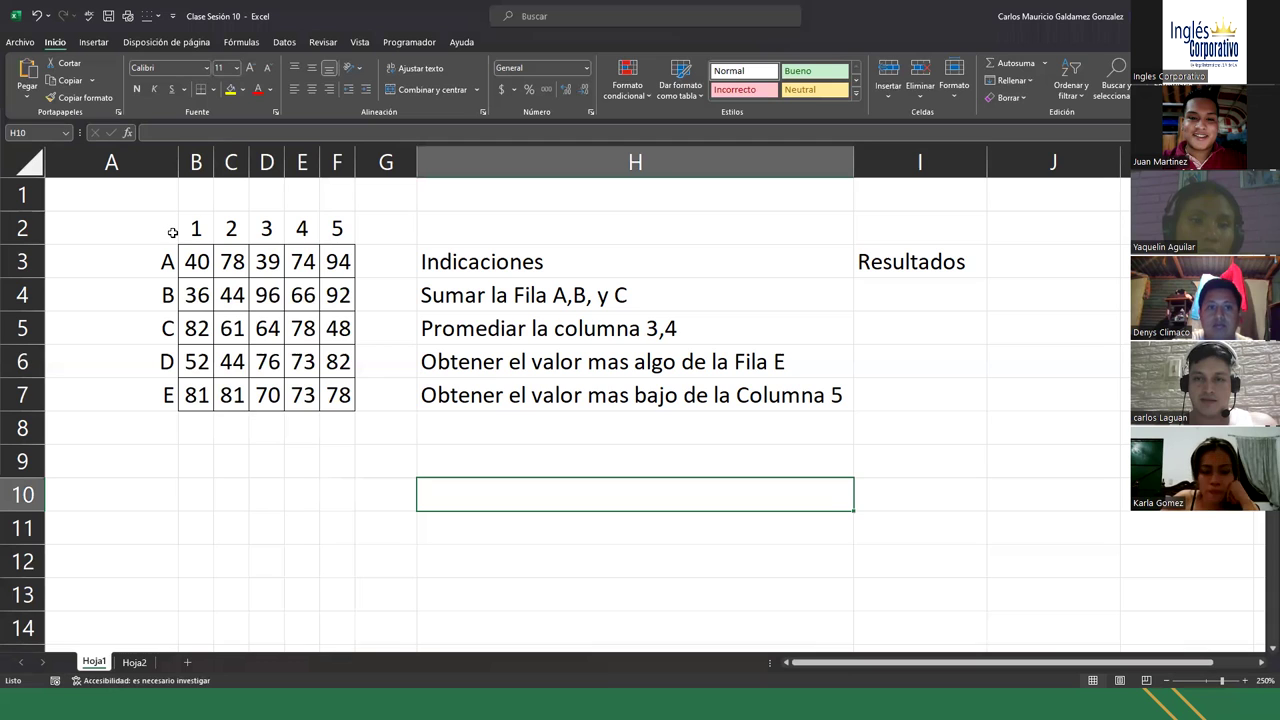
- Review the exercise by highlighting the column numbers, row letters, data cells B3:F7 and the instructions with their results area
drag(155, 225, 342, 399)
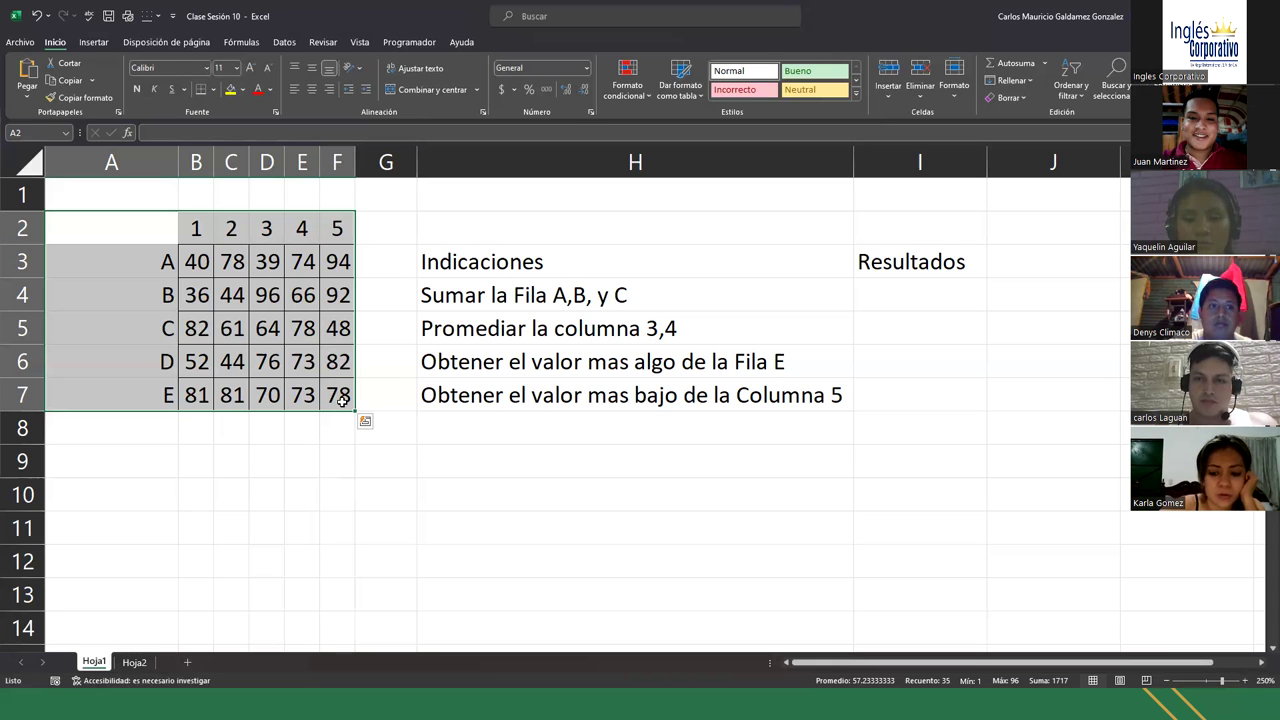
click(342, 400)
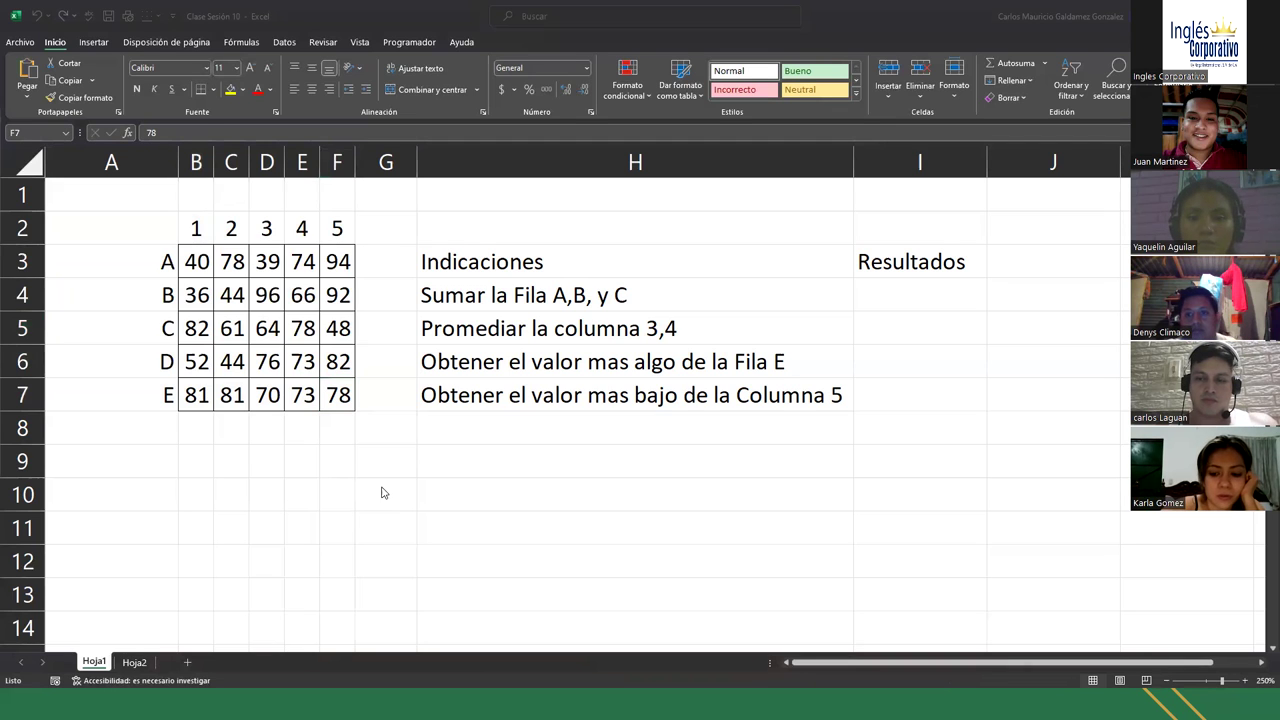
drag(189, 232, 338, 230)
drag(192, 264, 340, 403)
drag(157, 260, 154, 390)
drag(196, 220, 340, 228)
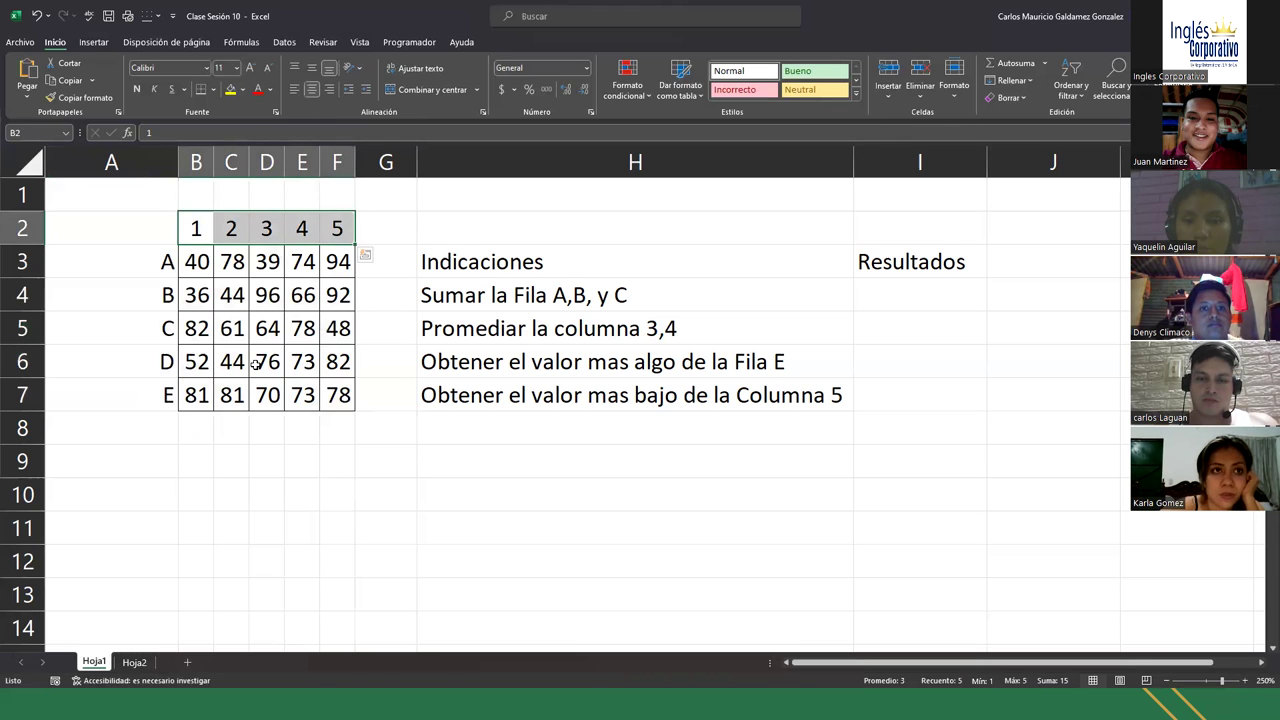
drag(461, 270, 926, 391)
click(914, 392)
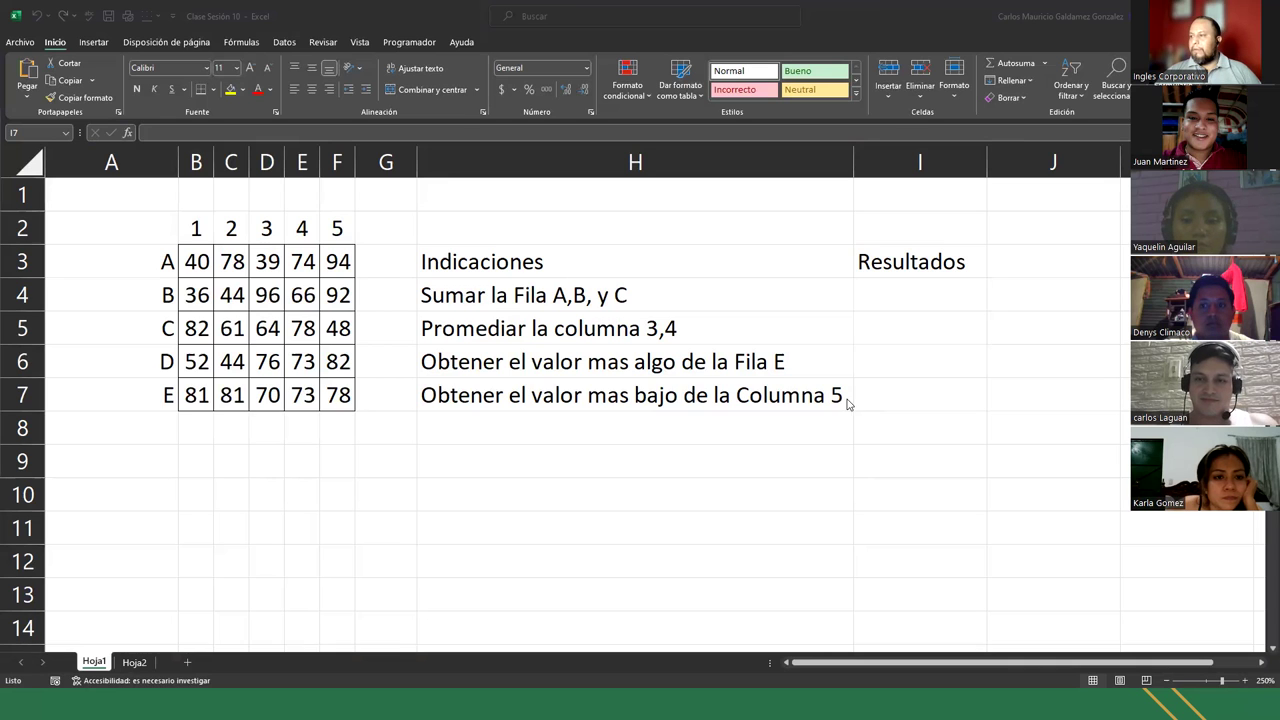
key(alt+Tab)
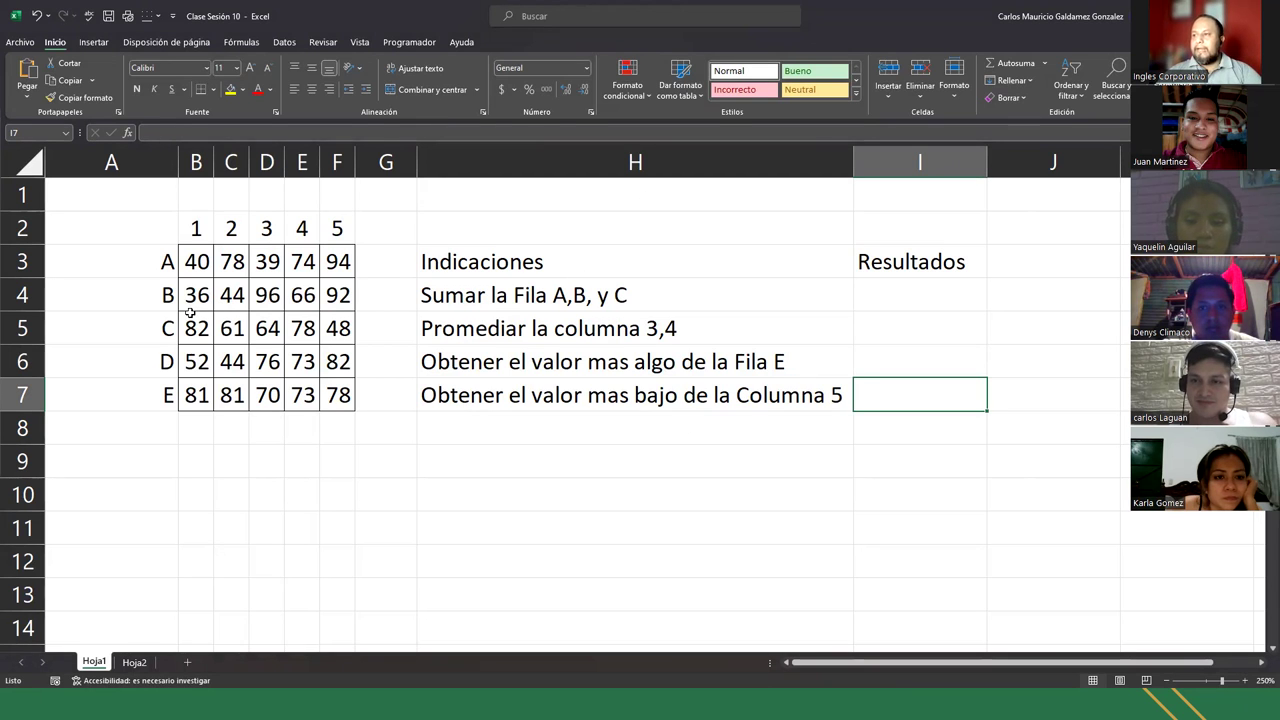
drag(198, 260, 342, 398)
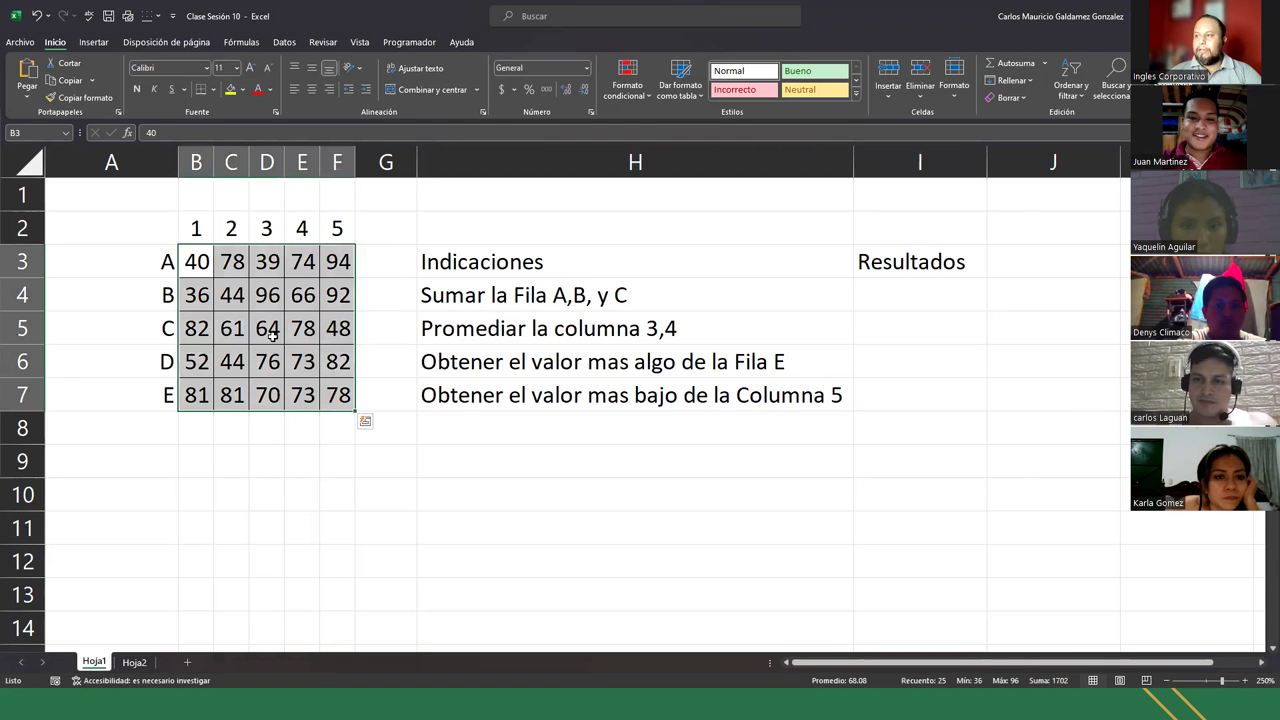
- Apply all borders to the instructions and results table in H3:I7
click(225, 318)
drag(443, 266, 931, 268)
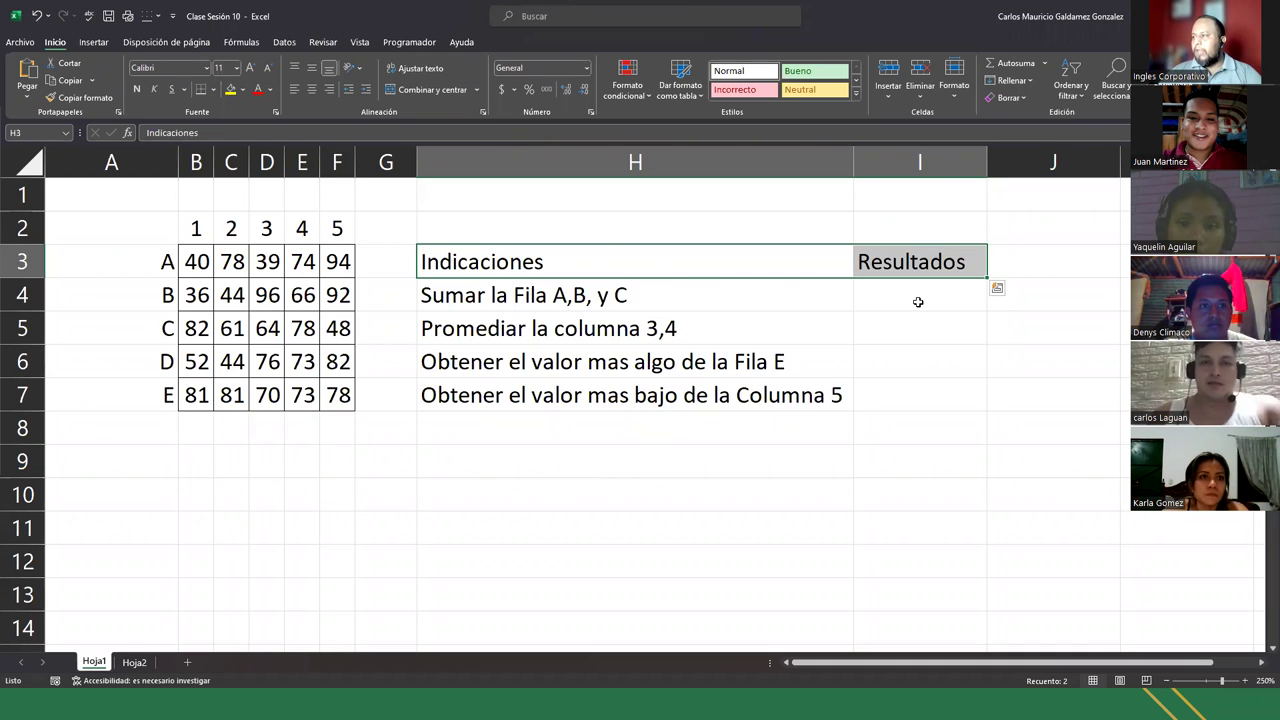
drag(606, 258, 880, 425)
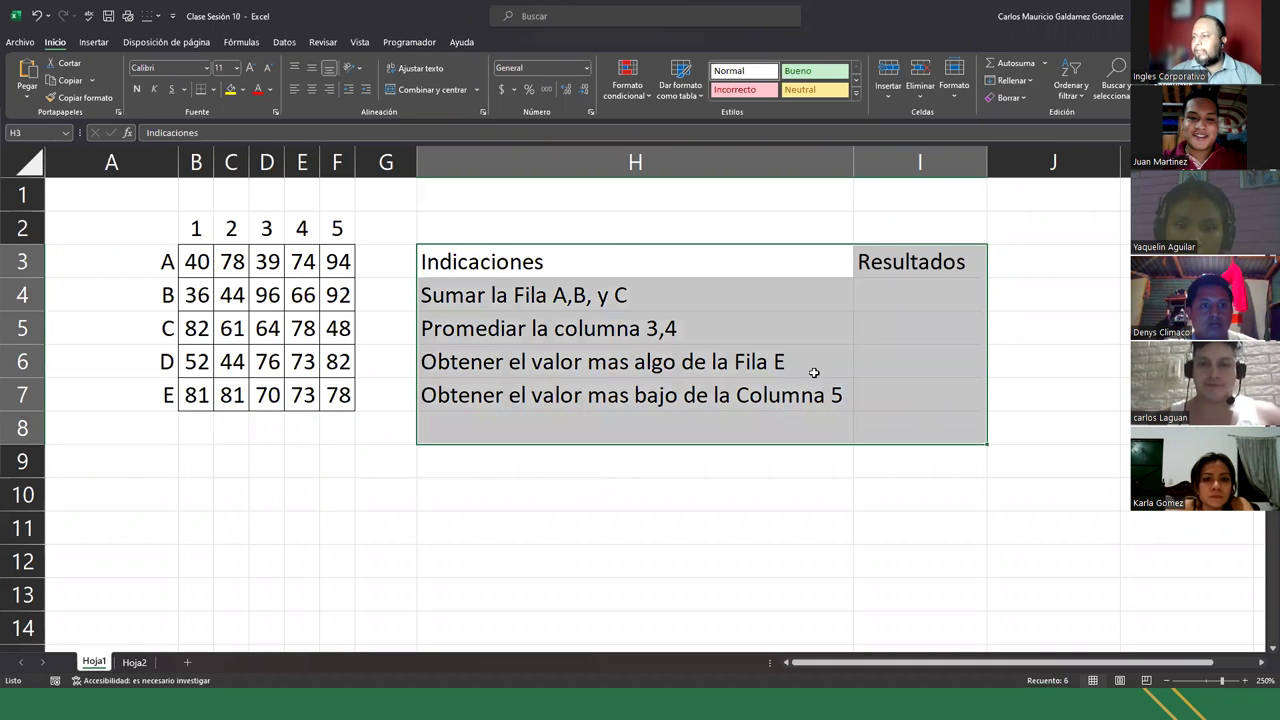
drag(785, 275, 908, 397)
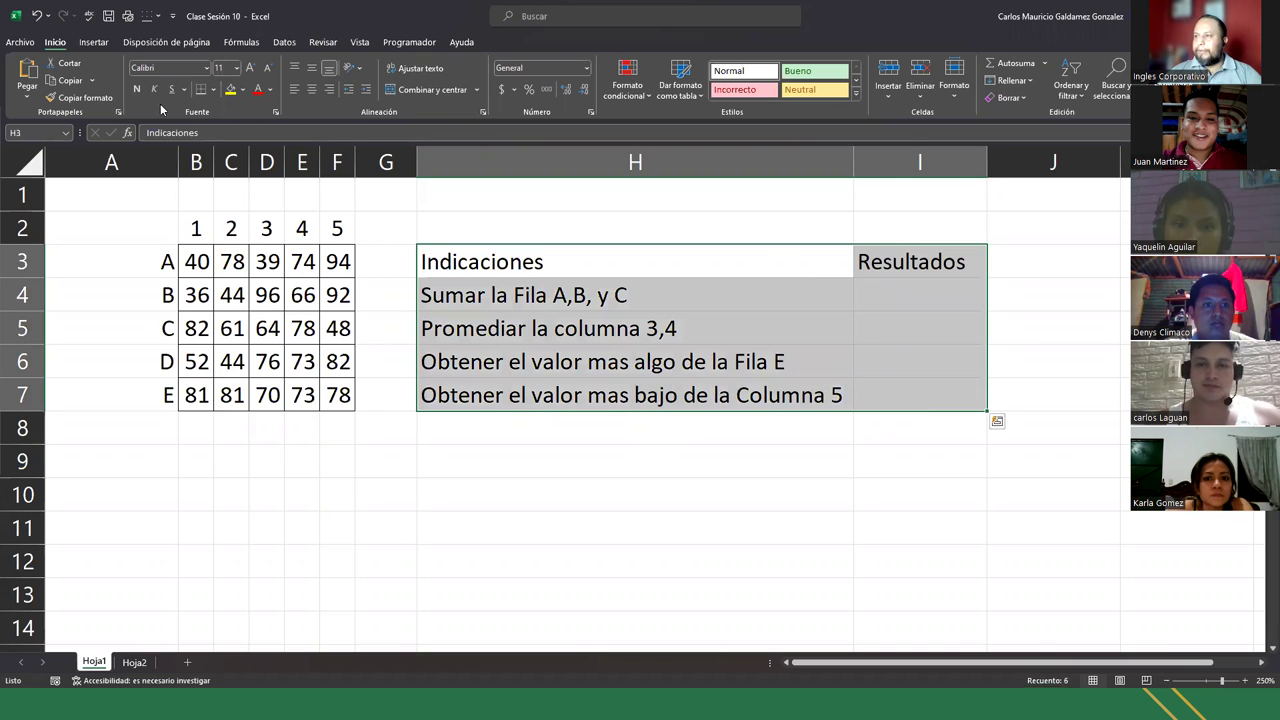
click(215, 90)
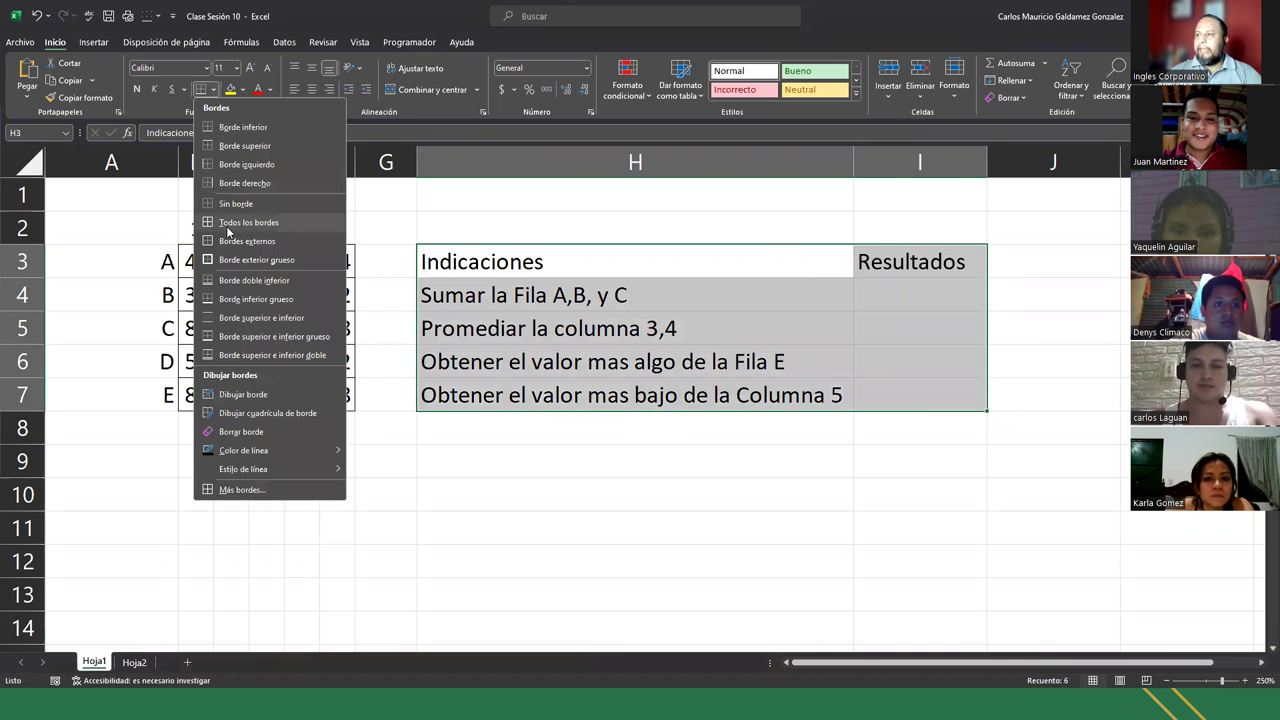
click(229, 229)
click(926, 290)
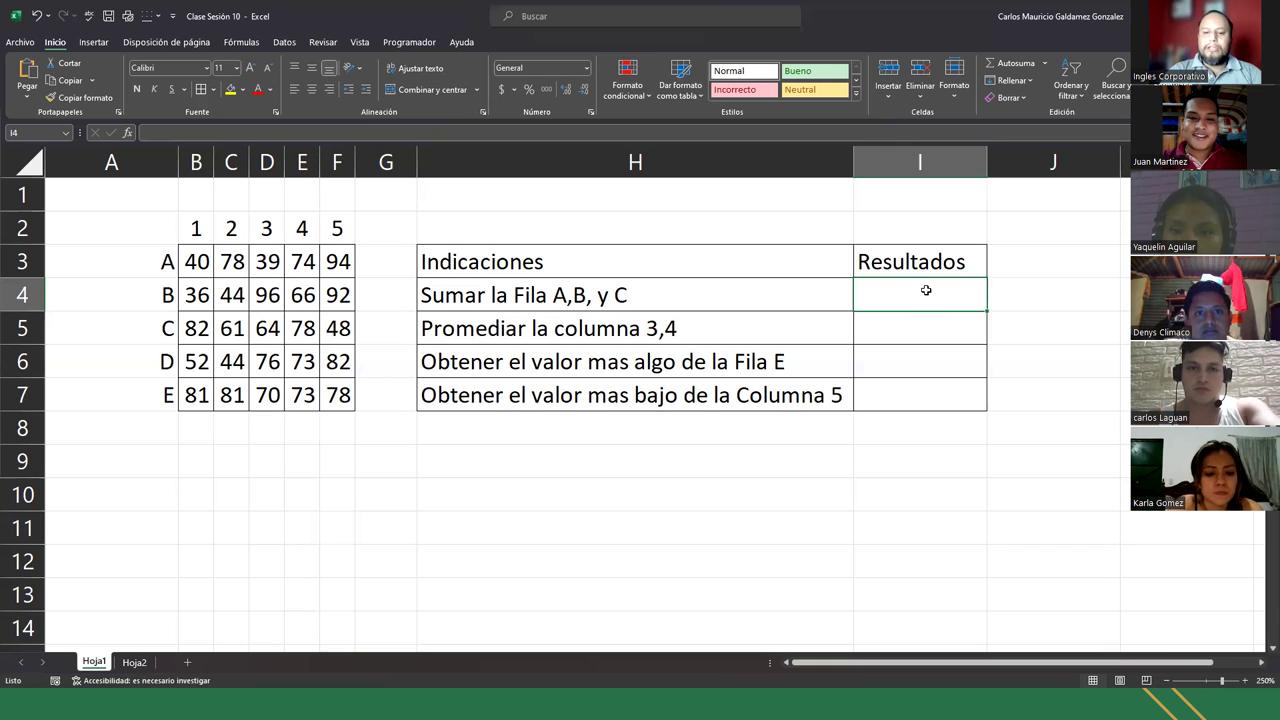
text(=)
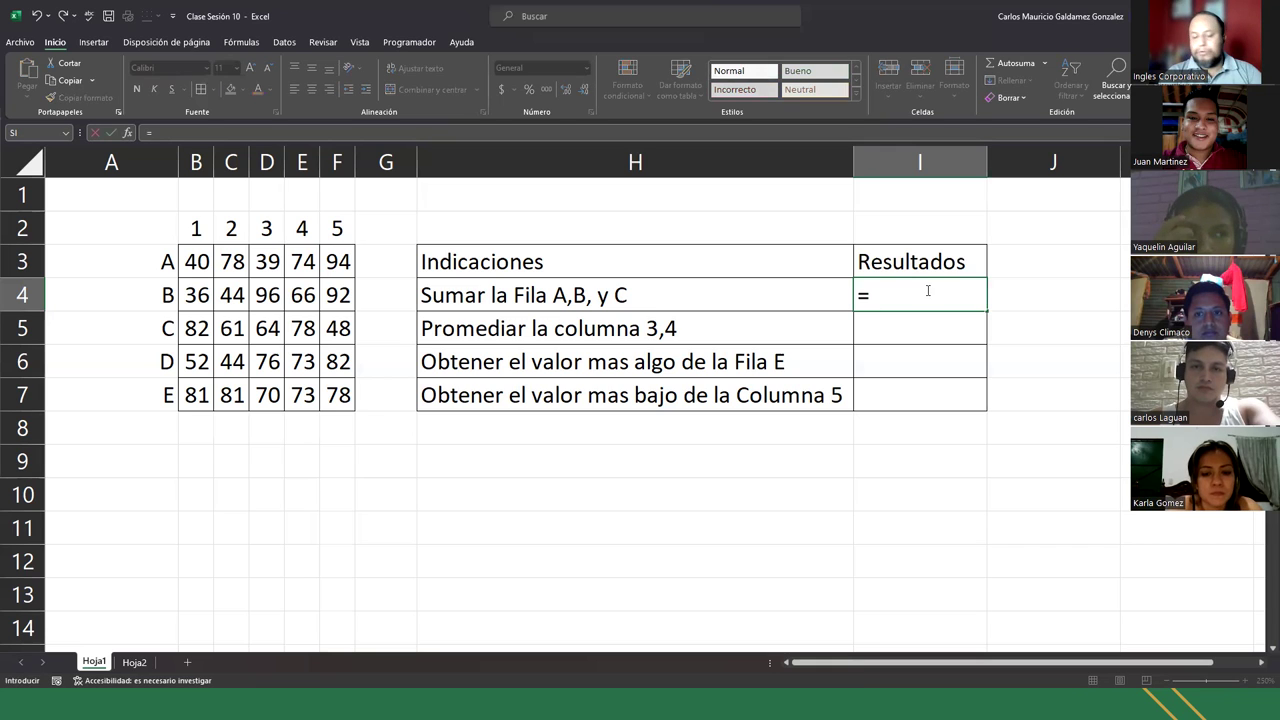
text(contar)
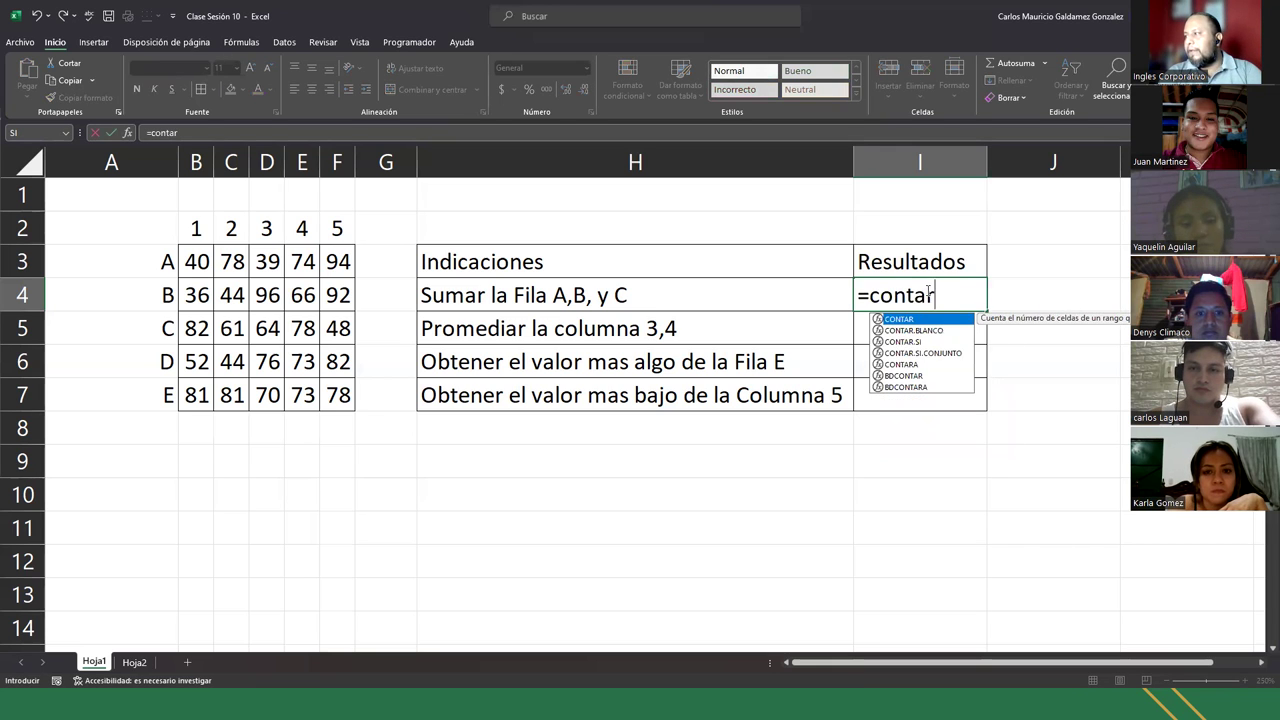
key(Tab)
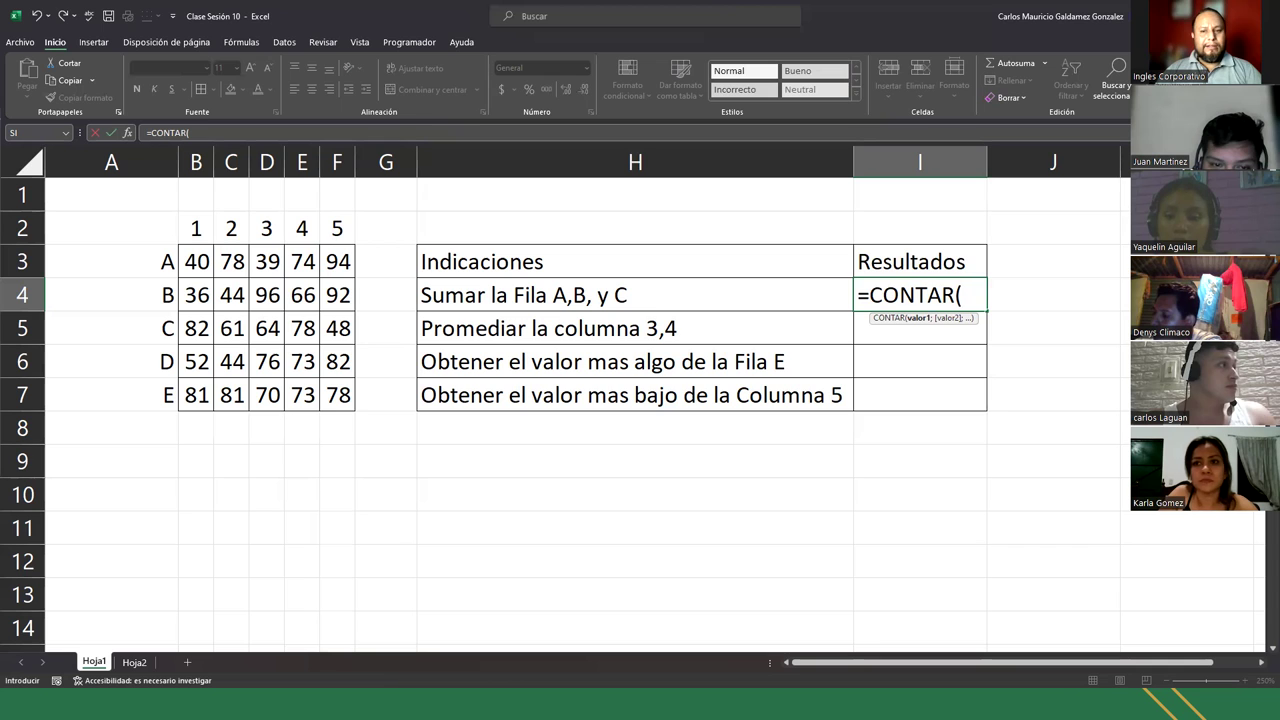
click(976, 294)
key(BackSpace)
key(BackSpace)
key(BackSpace)
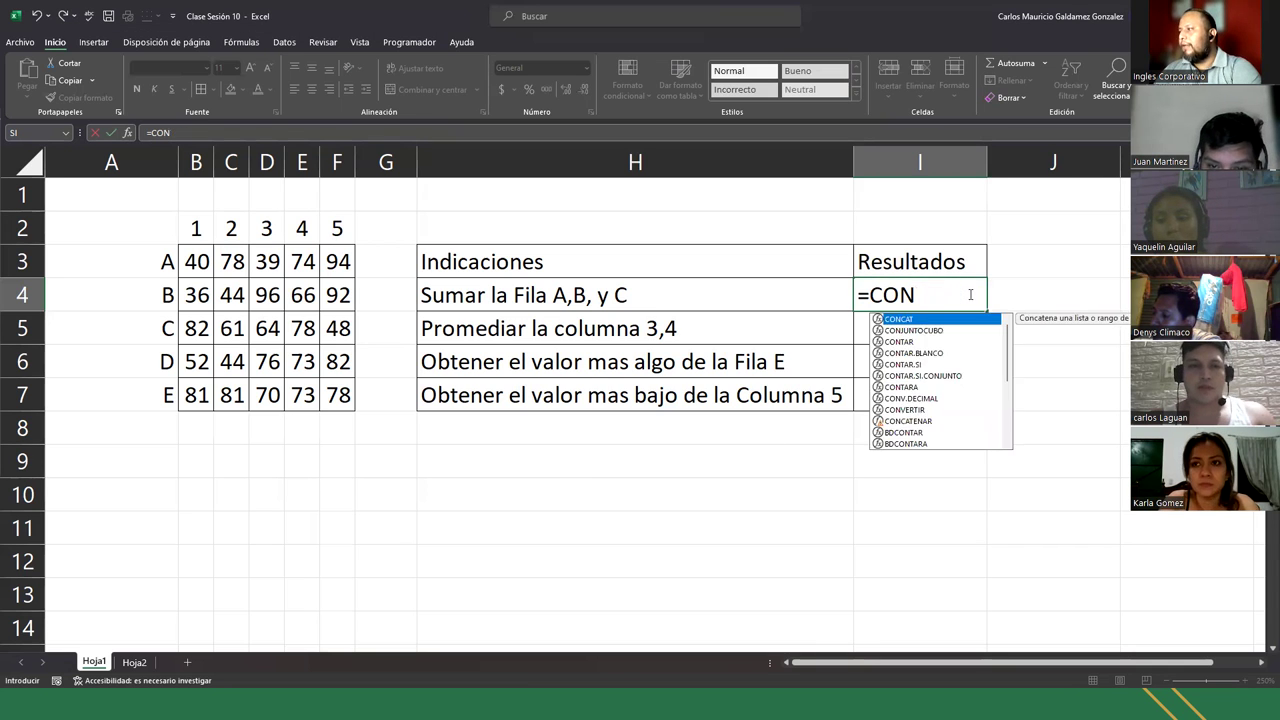
key(BackSpace)
key(BackSpace)
key(BackSpace)
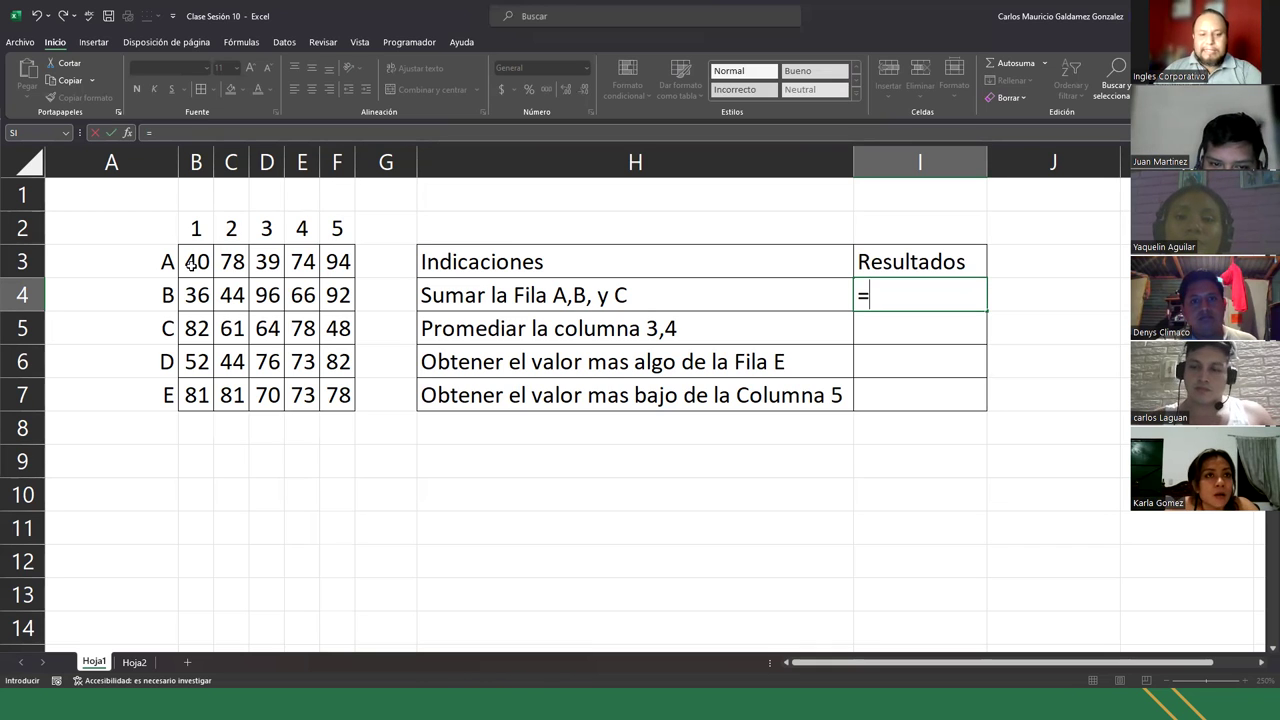
key(Escape)
- Start a SUMA formula in I4 and pick the data of rows A, B and C, B3:F5, as its argument
drag(190, 262, 339, 328)
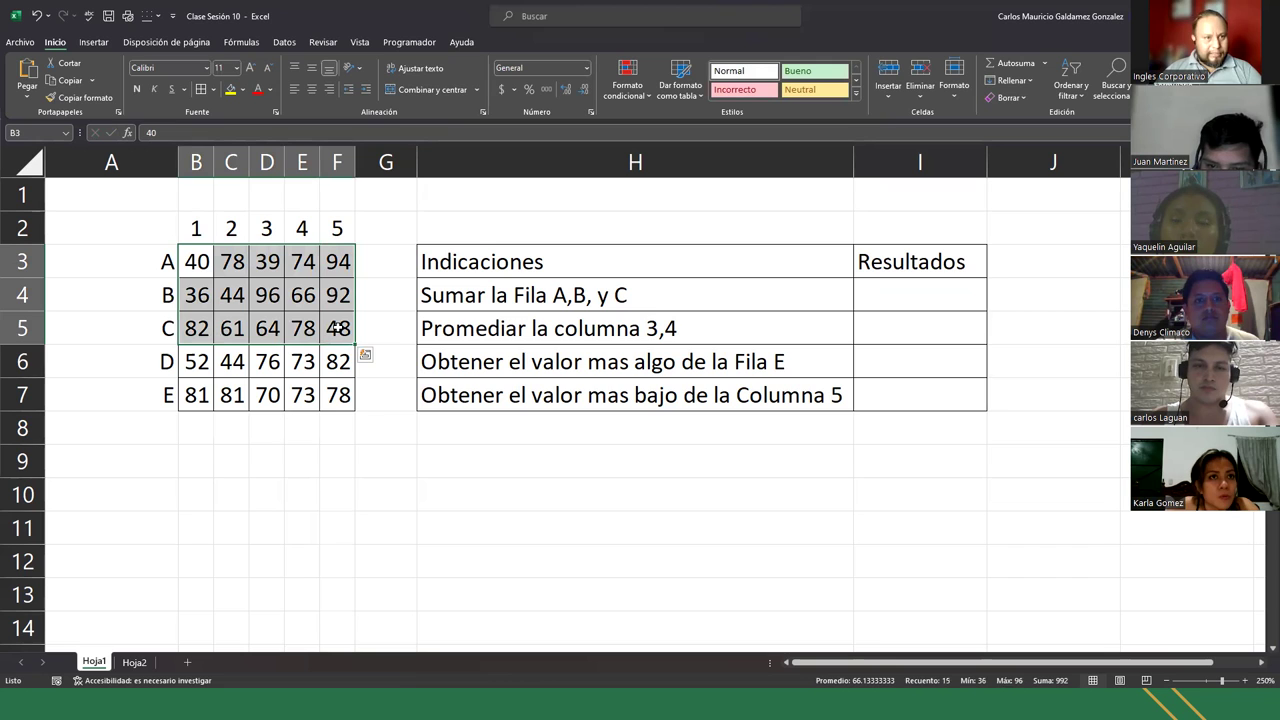
click(884, 298)
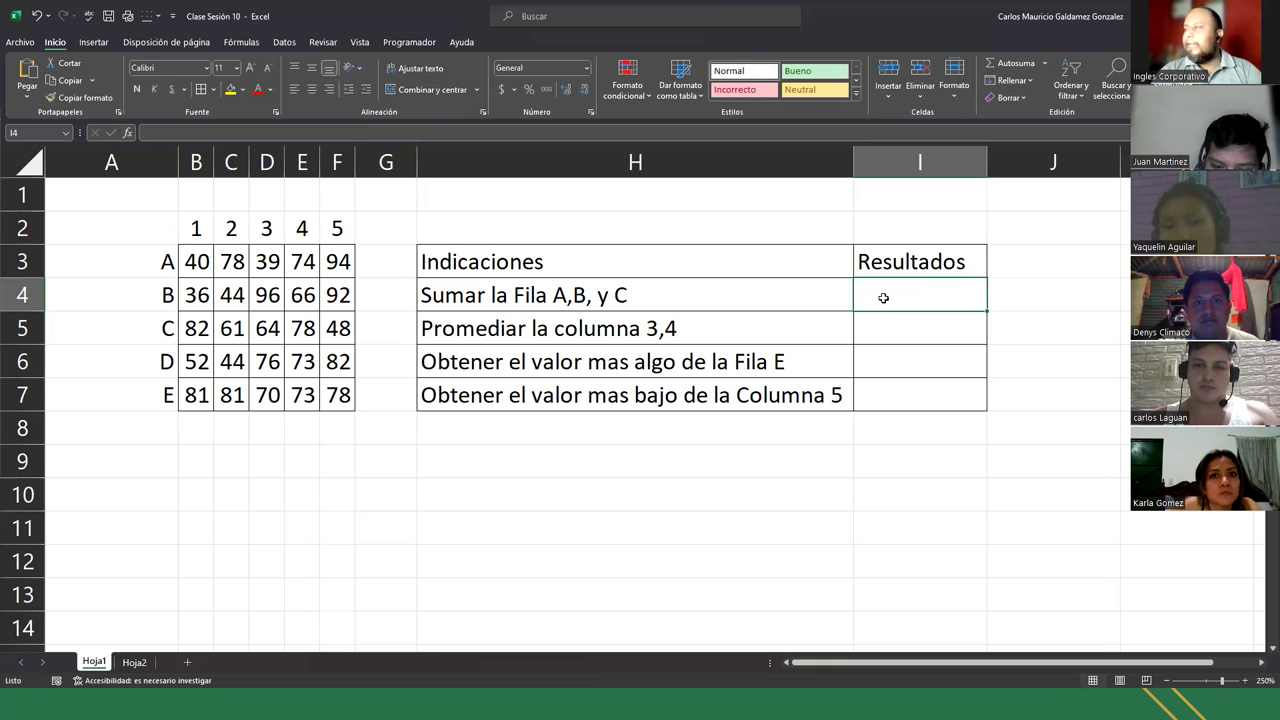
text(=)
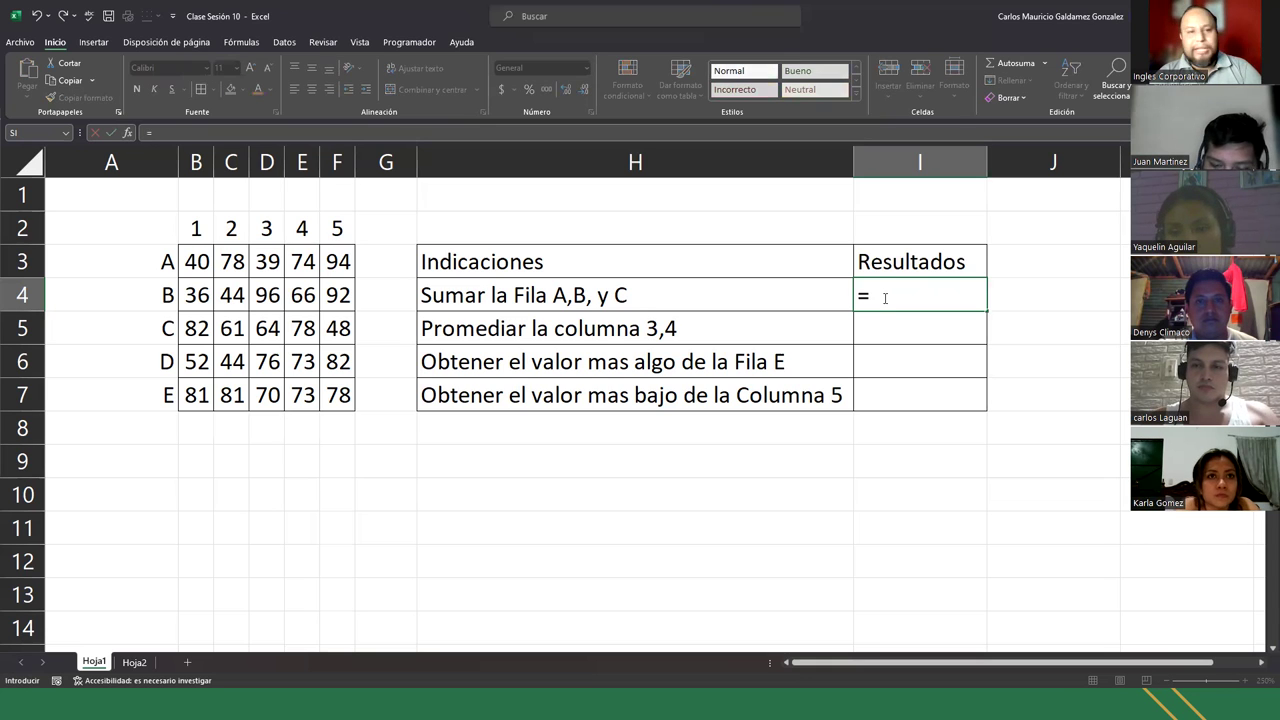
text(suma)
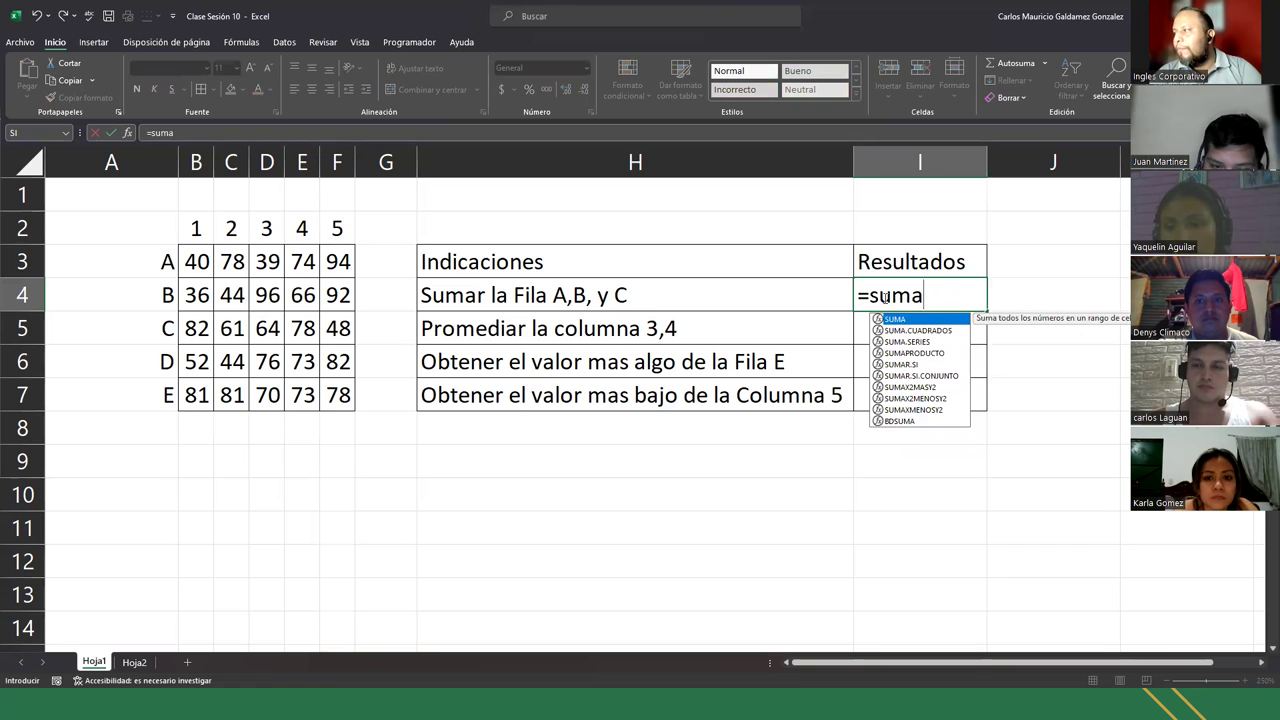
key(Tab)
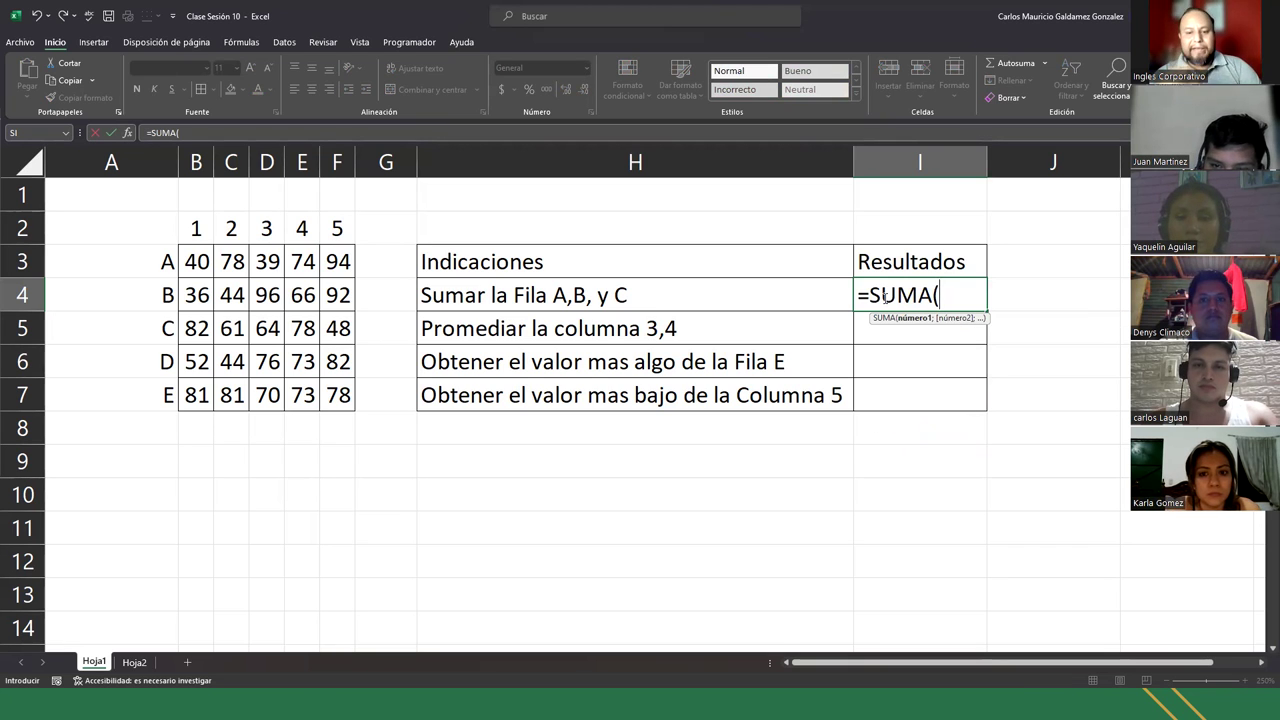
text(()
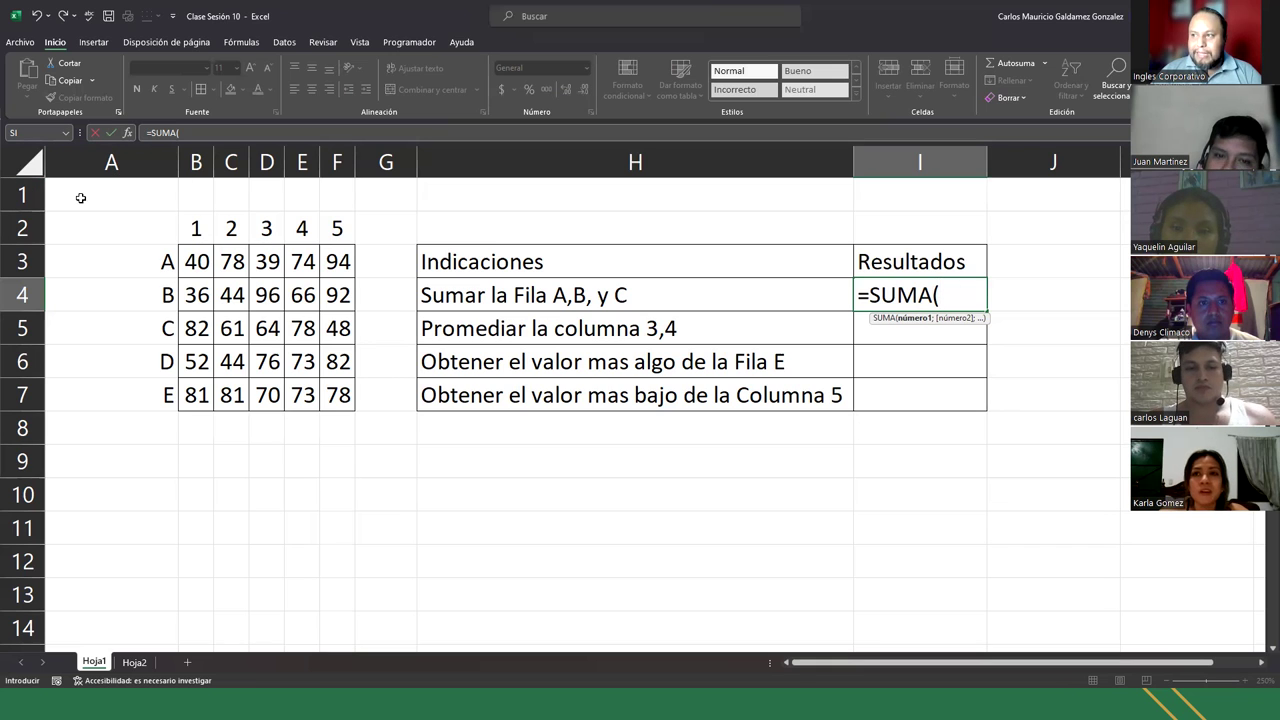
click(193, 261)
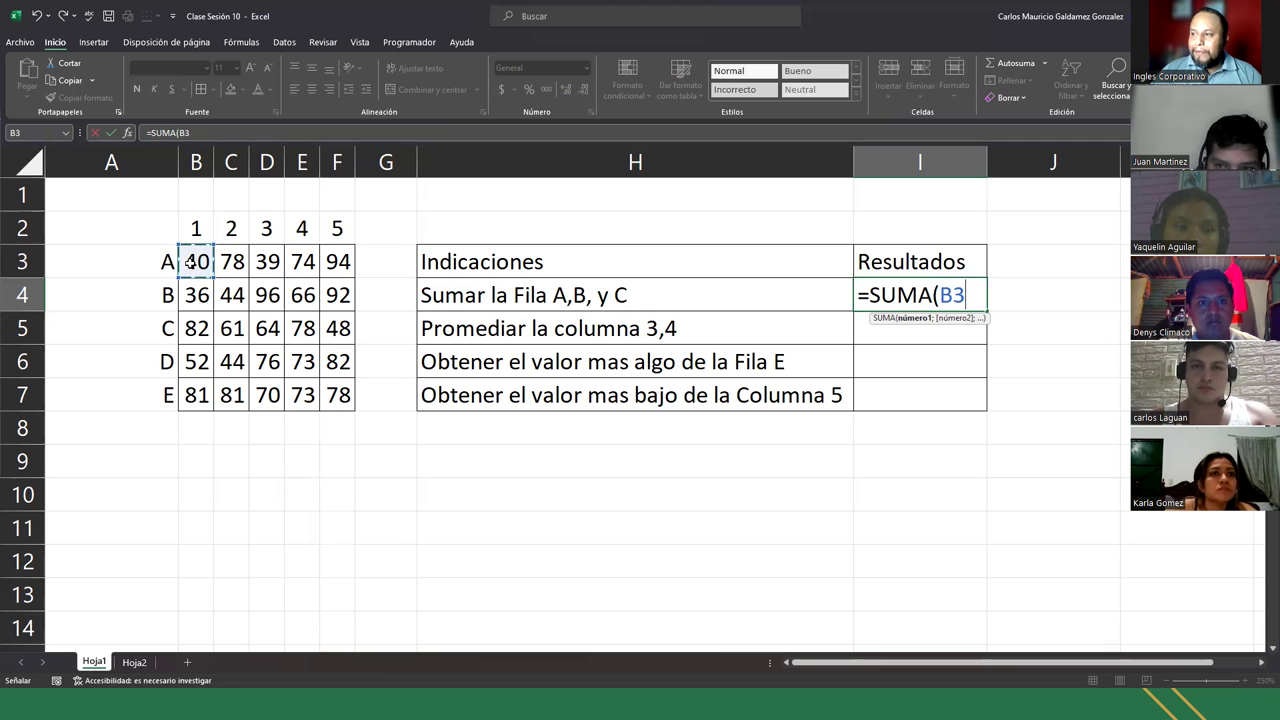
drag(193, 261, 331, 261)
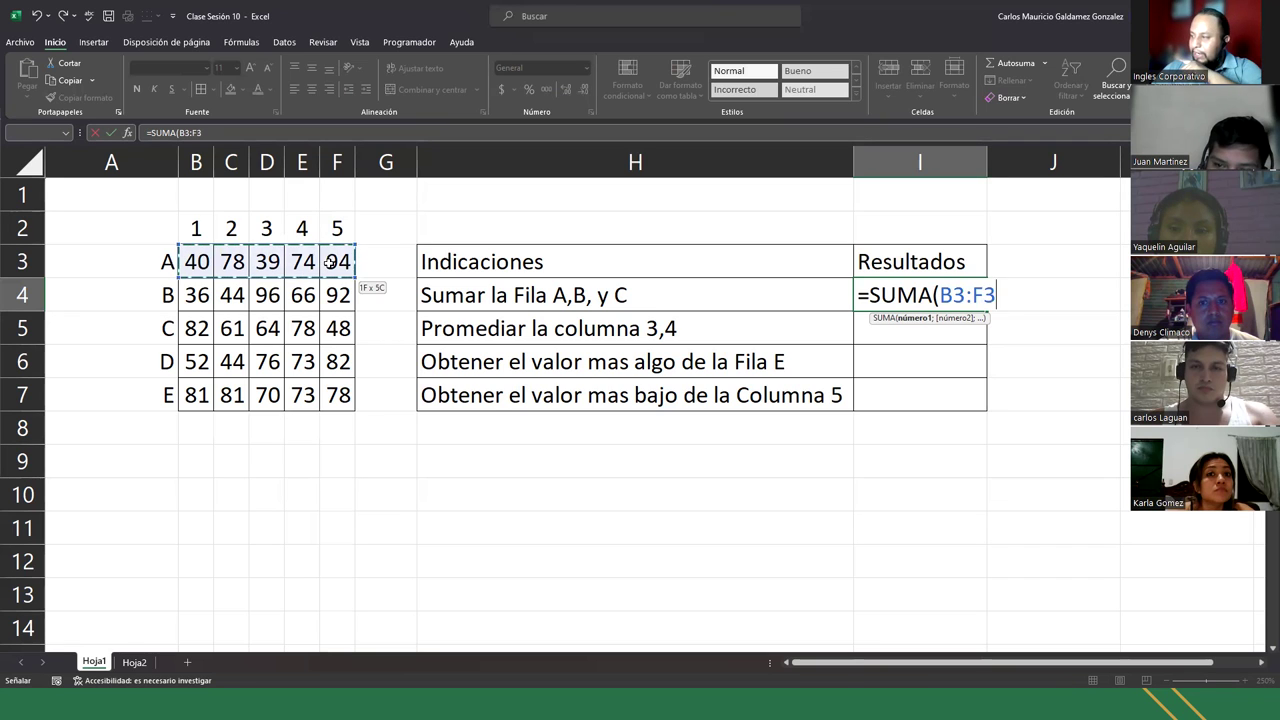
drag(331, 264, 337, 324)
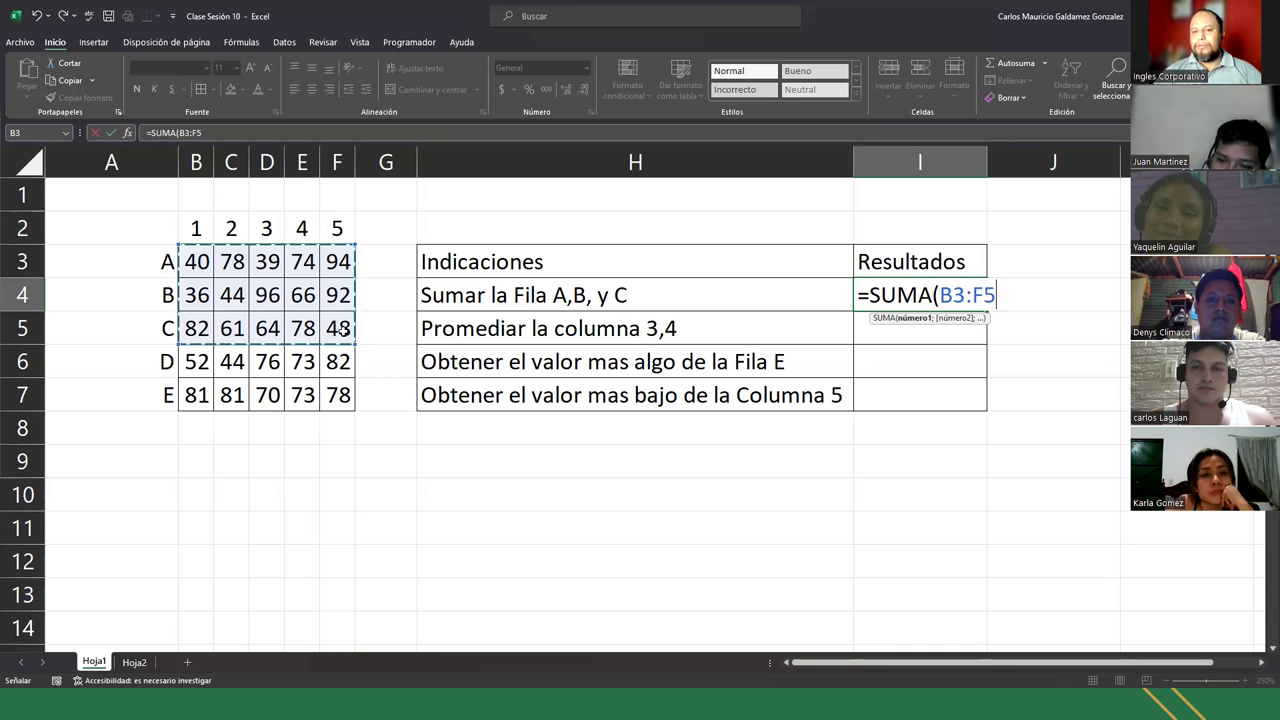
- Clear the argument of the SUMA formula in I4, re-enter it as B3:F5 and complete the formula
drag(996, 295, 945, 295)
key(BackSpace)
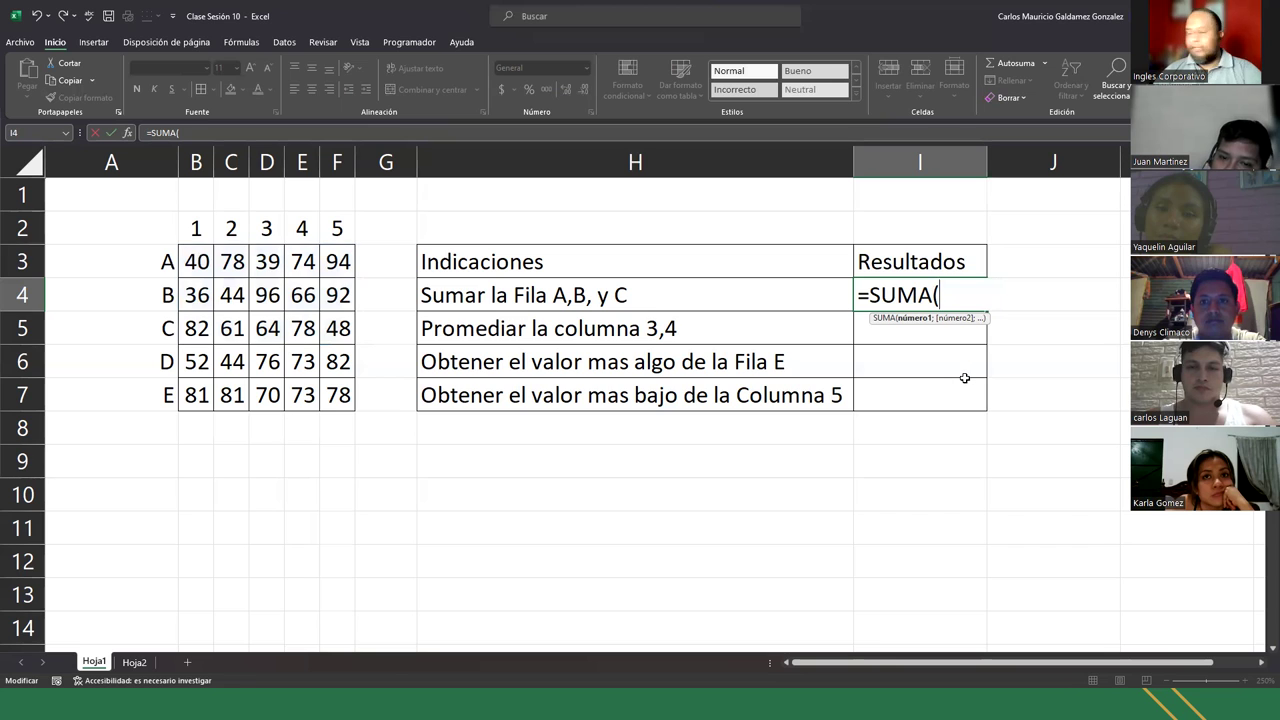
text(B3)
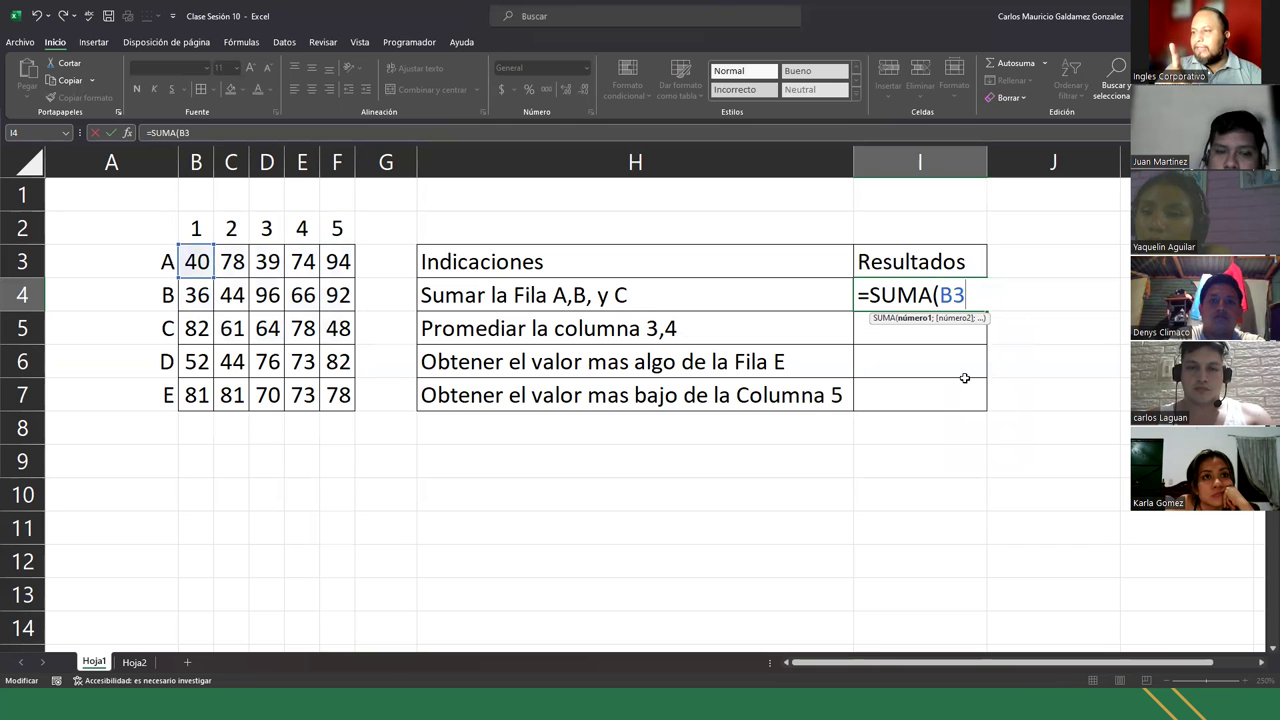
text(:)
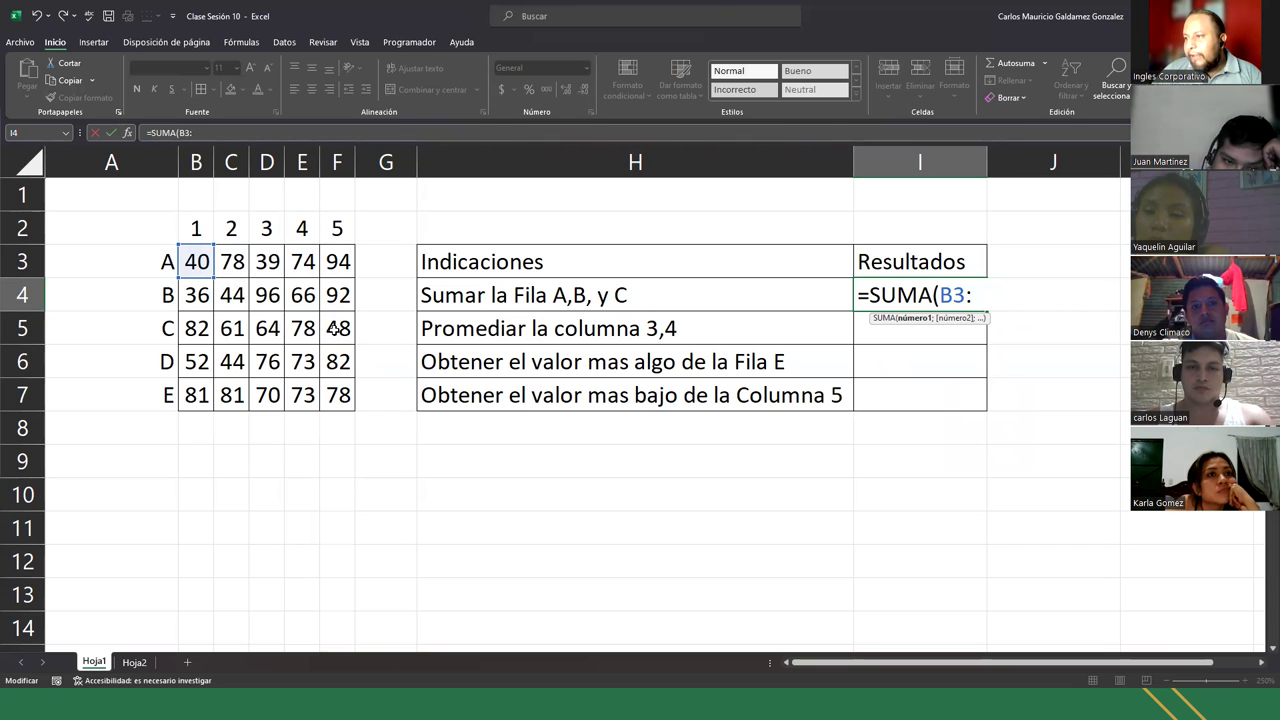
text(F5)
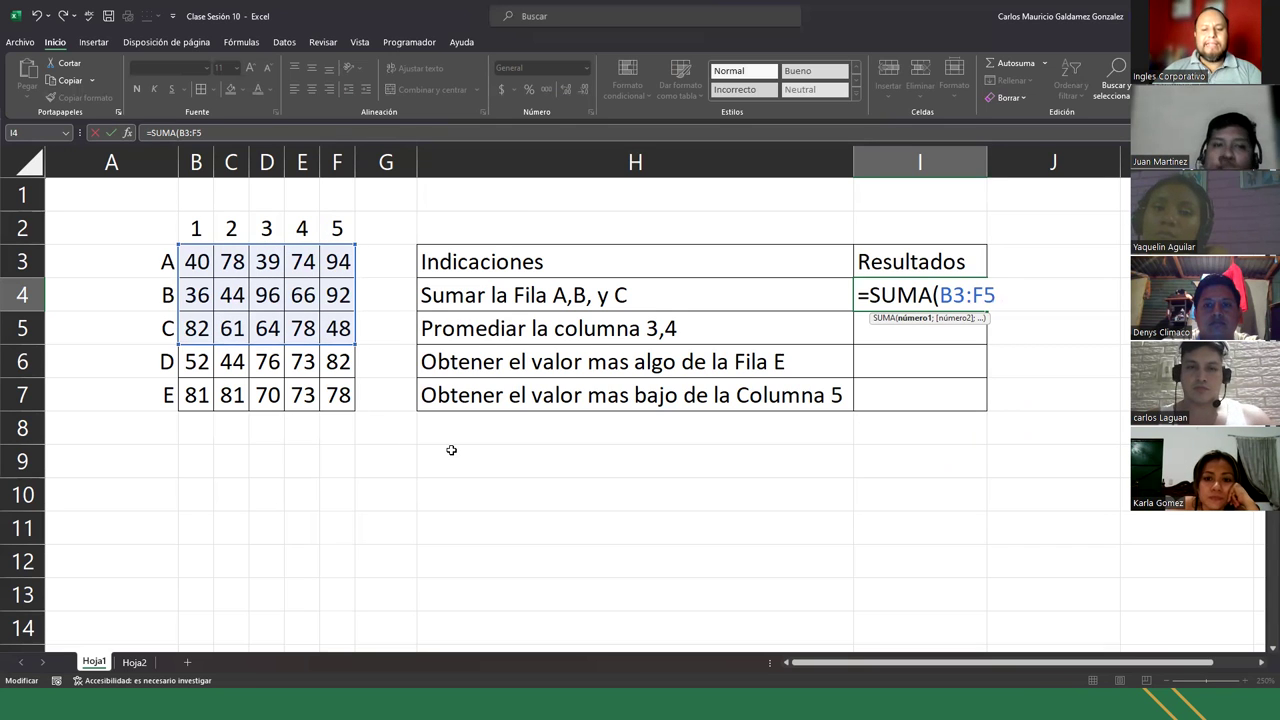
text())
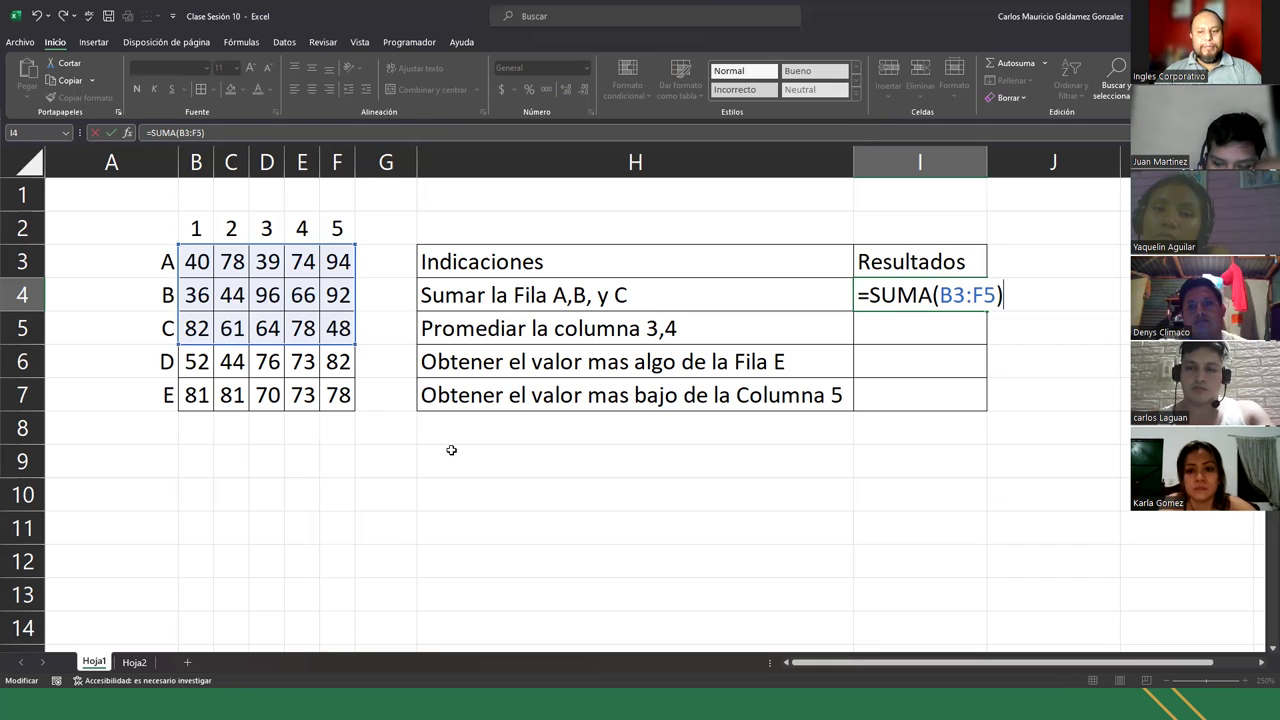
key(Return)
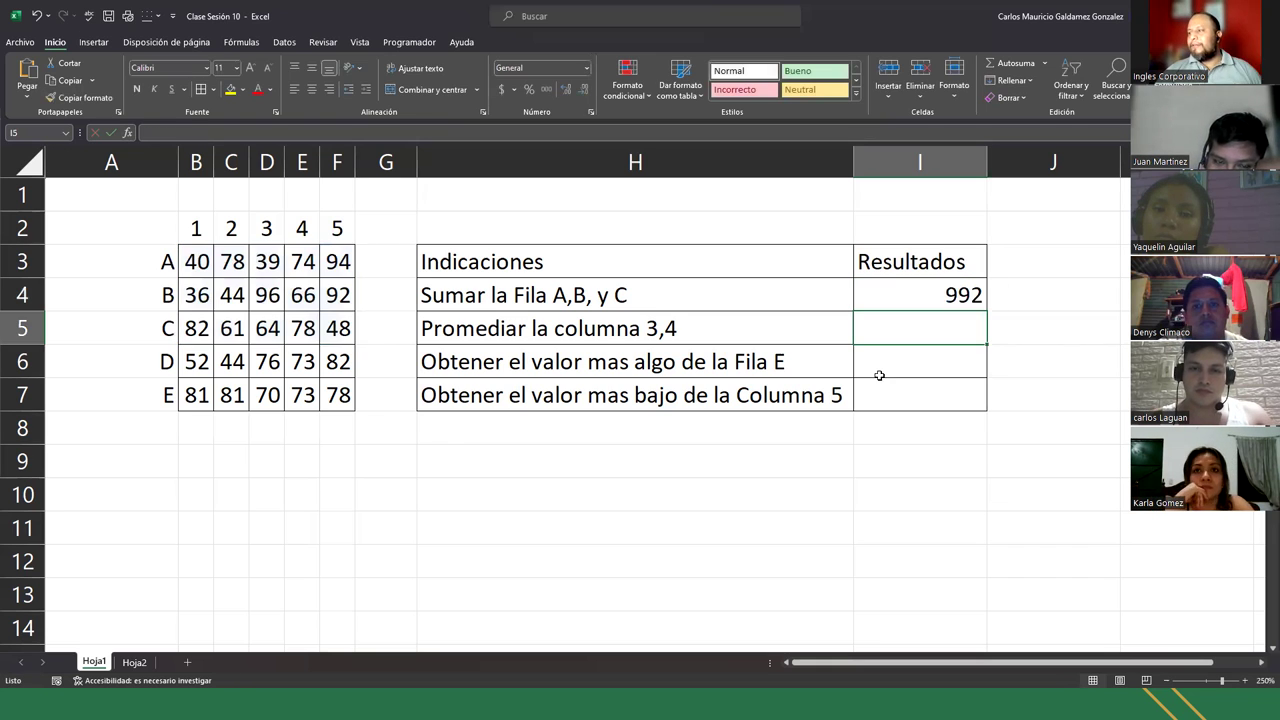
- Check the I4 result against the status bar statistics for B3:F5 and view the status bar's customization options
click(962, 290)
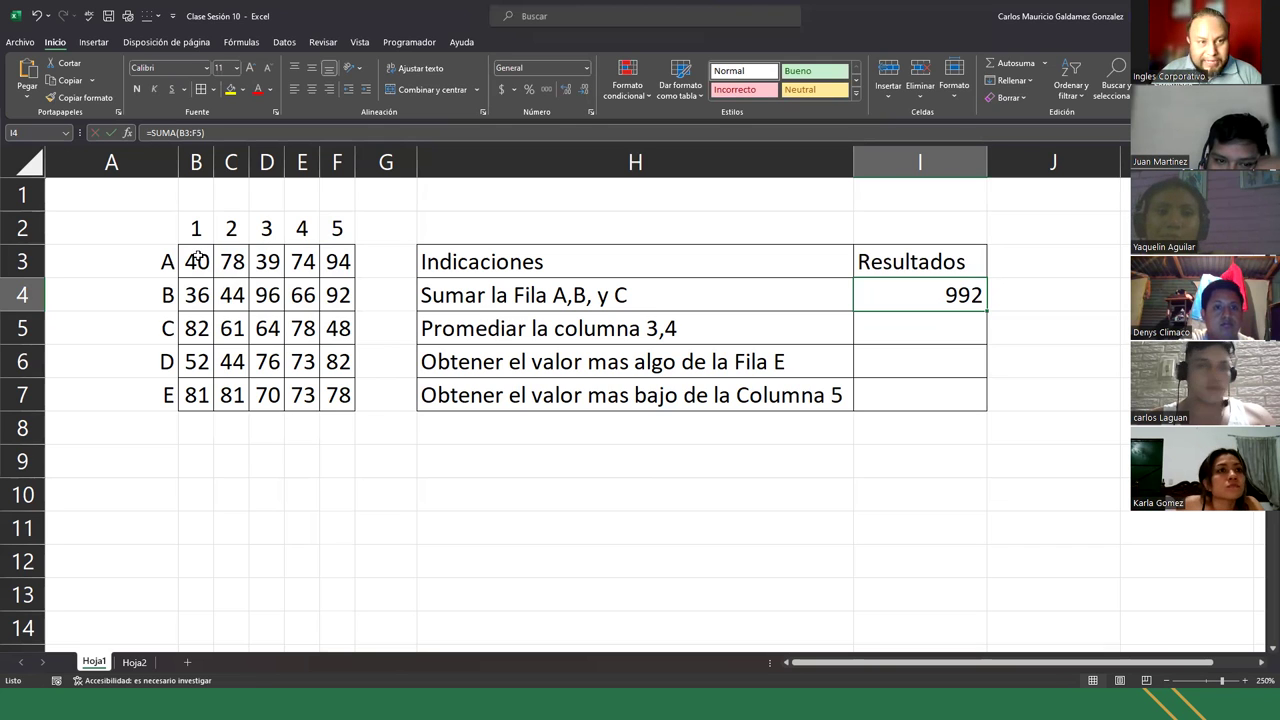
drag(198, 258, 333, 327)
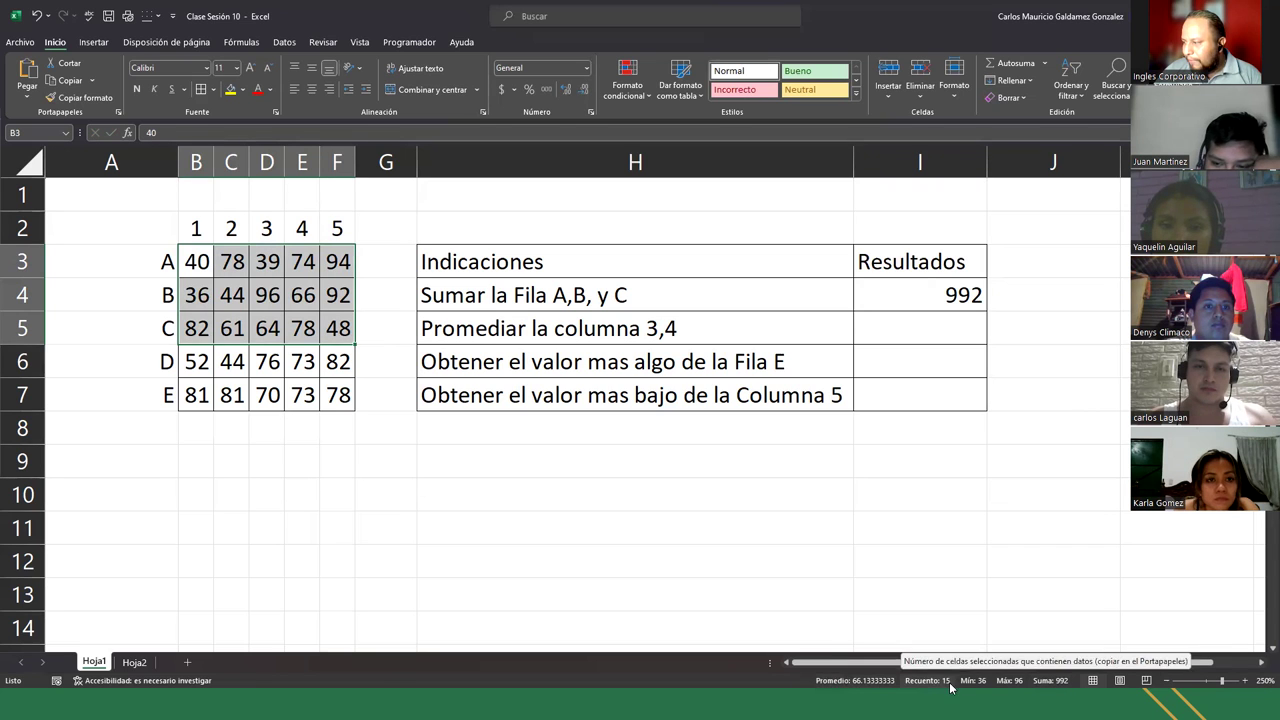
right_click(799, 686)
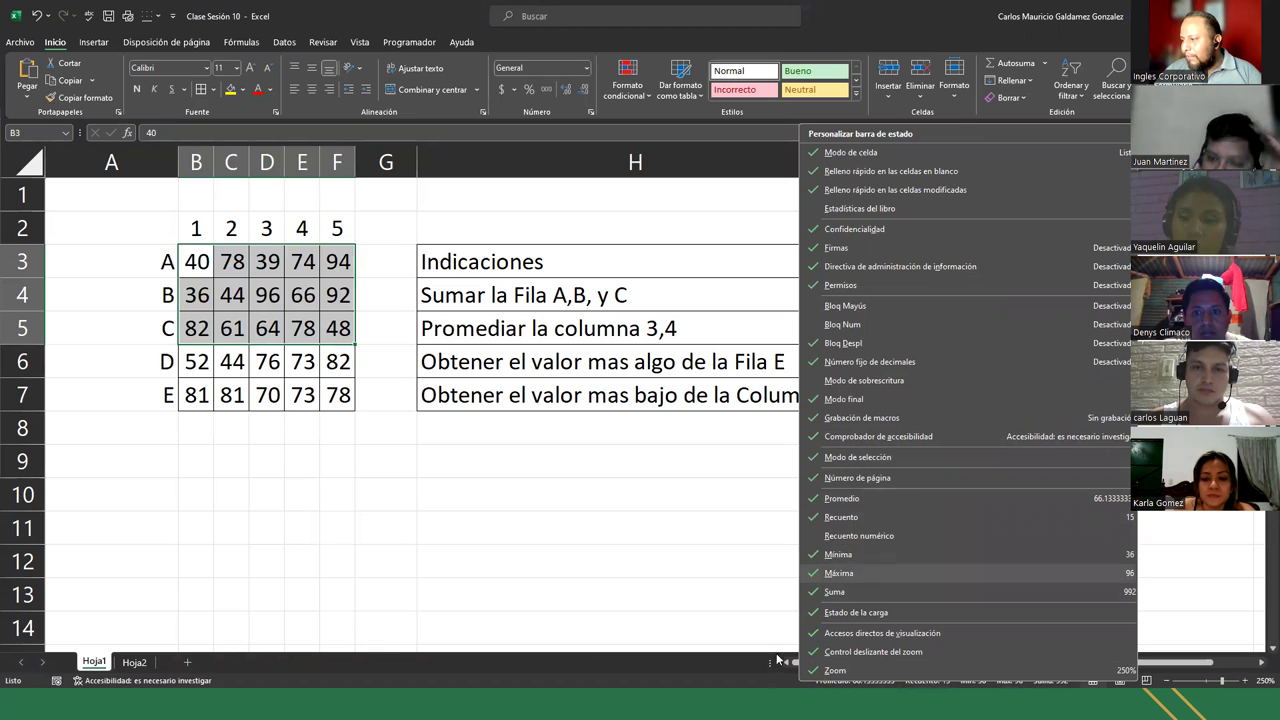
click(766, 683)
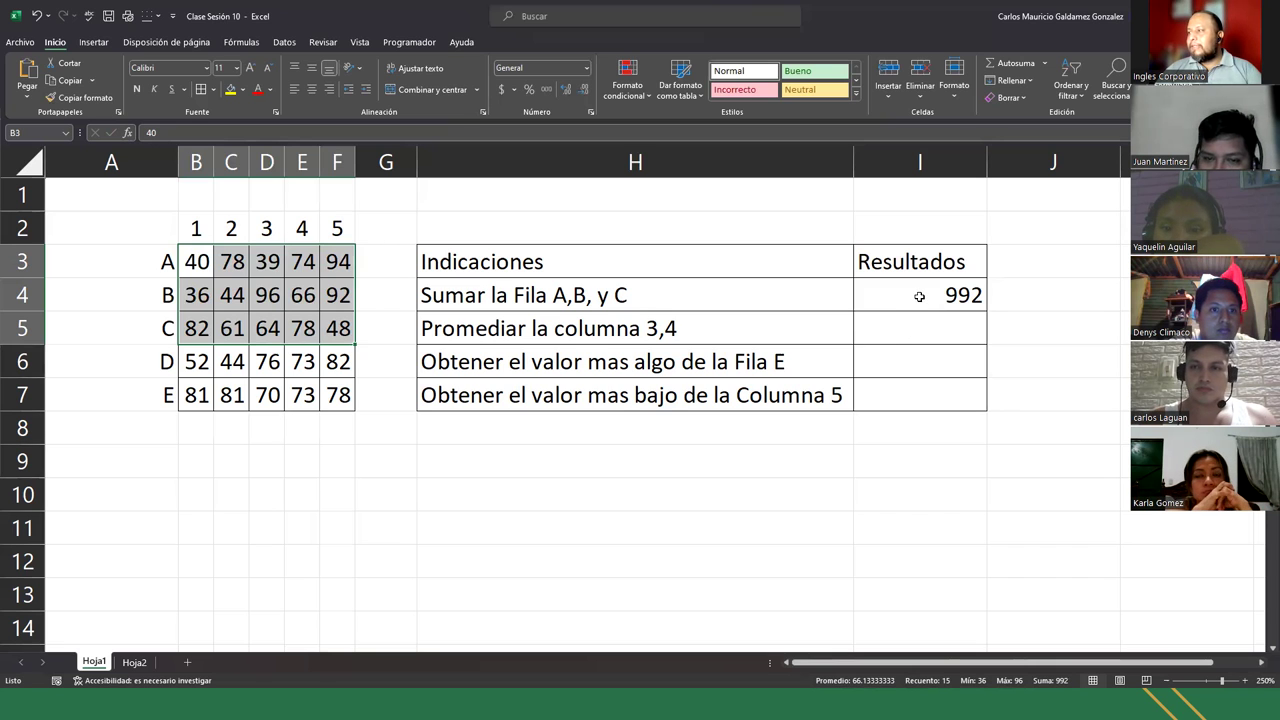
- Replace the argument of the SUMA formula in I4 with three separate row ranges, B3:F3;B4:F4;B5:F5
click(919, 296)
double_click(919, 296)
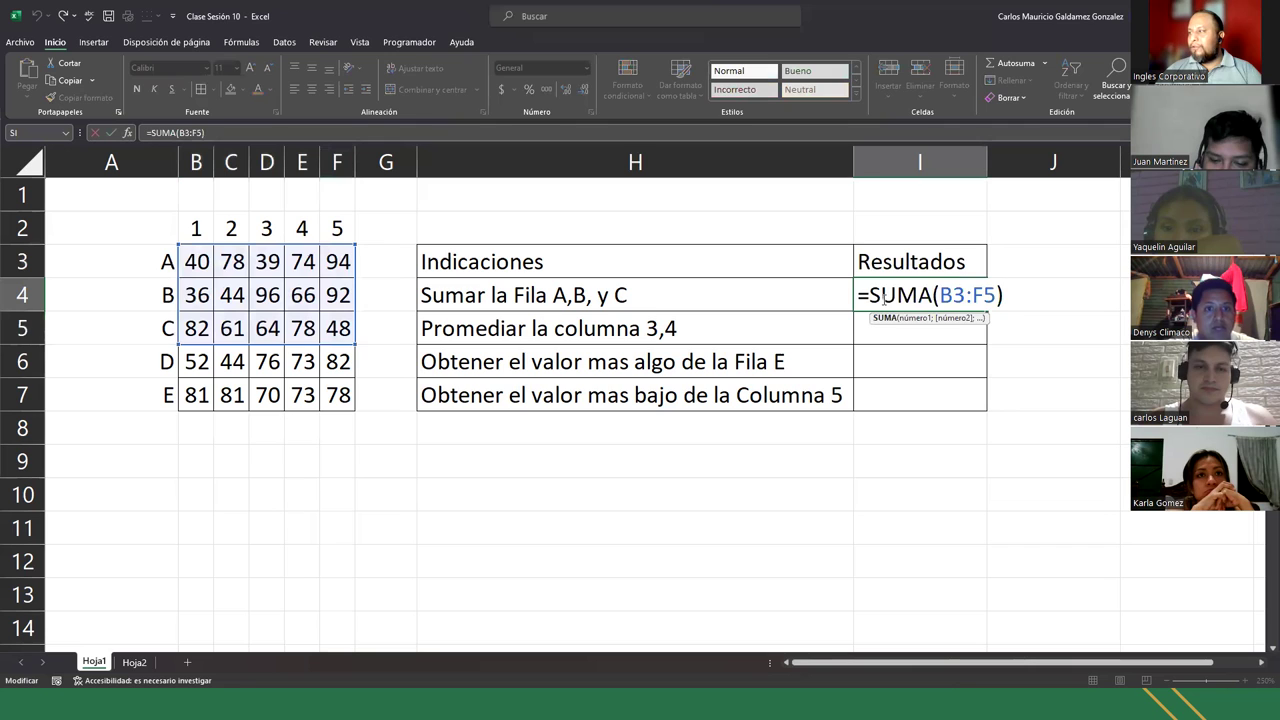
drag(858, 295, 1010, 294)
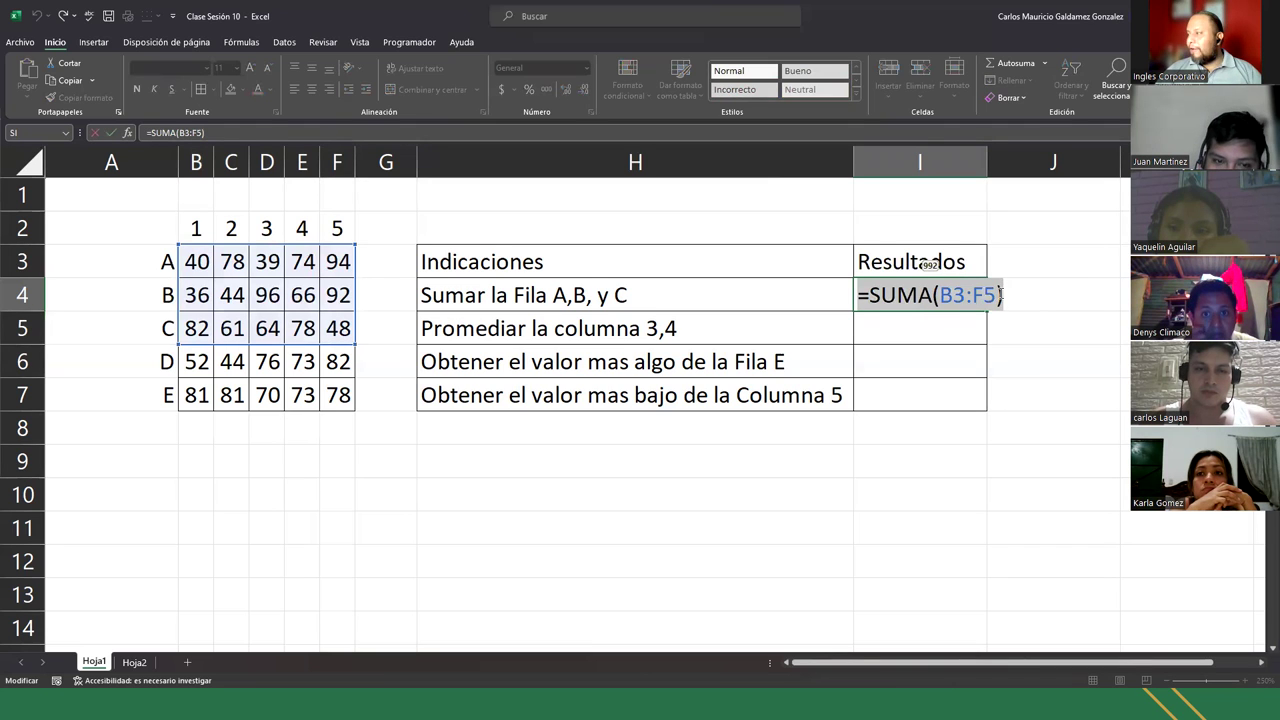
click(975, 293)
drag(997, 294, 940, 294)
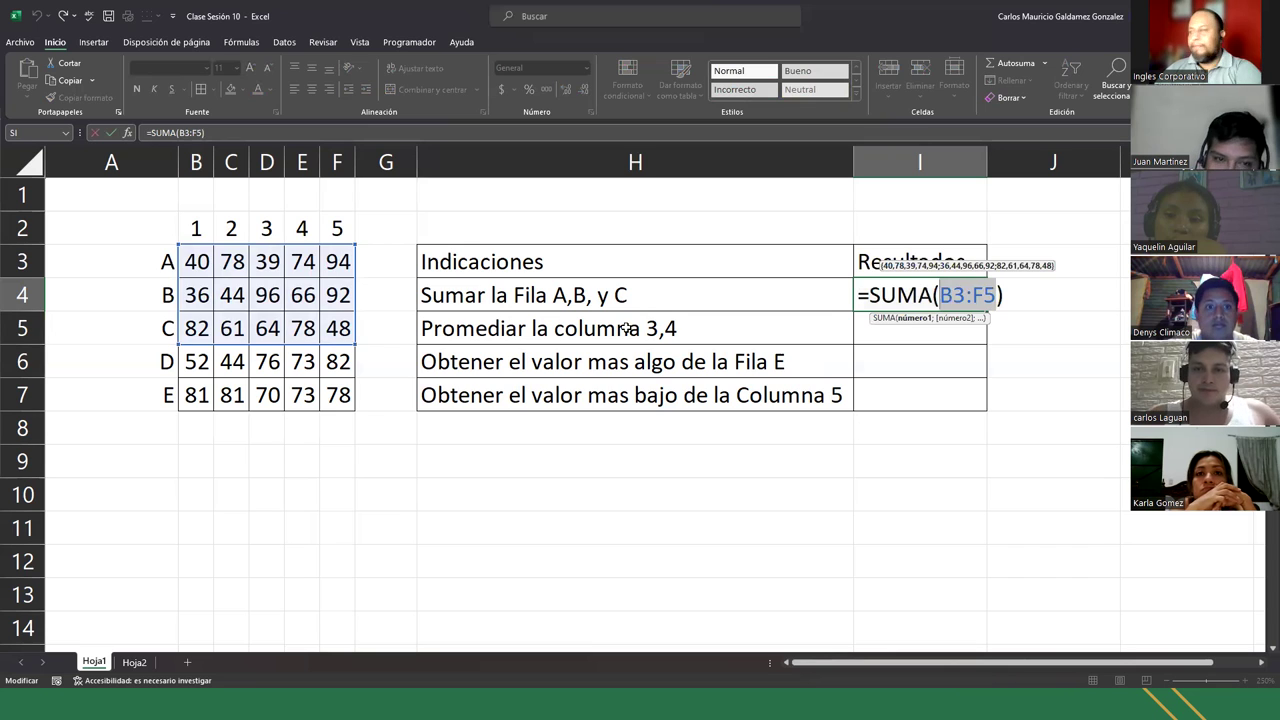
key(BackSpace)
drag(189, 262, 319, 258)
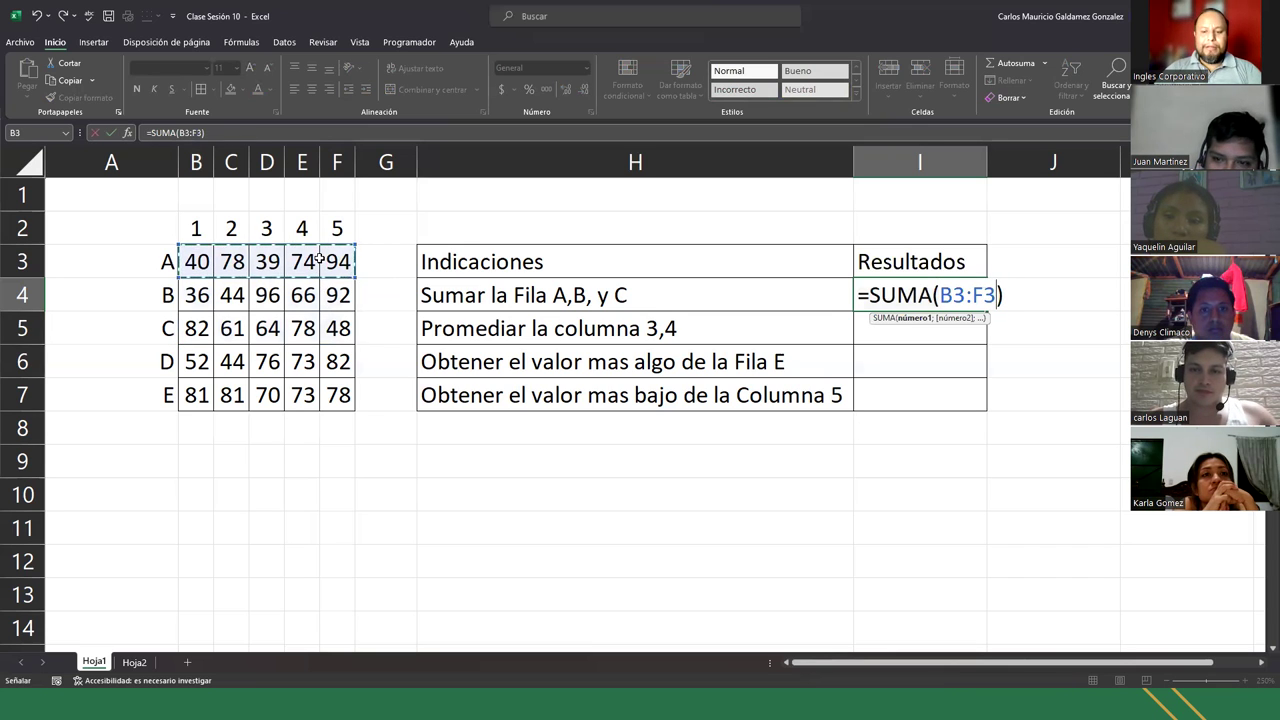
text(;)
drag(200, 291, 328, 292)
text(;)
drag(204, 336, 345, 336)
- Reduce the SUMA argument in I4 to the single range B3:F5 and complete the formula
drag(940, 295, 1066, 295)
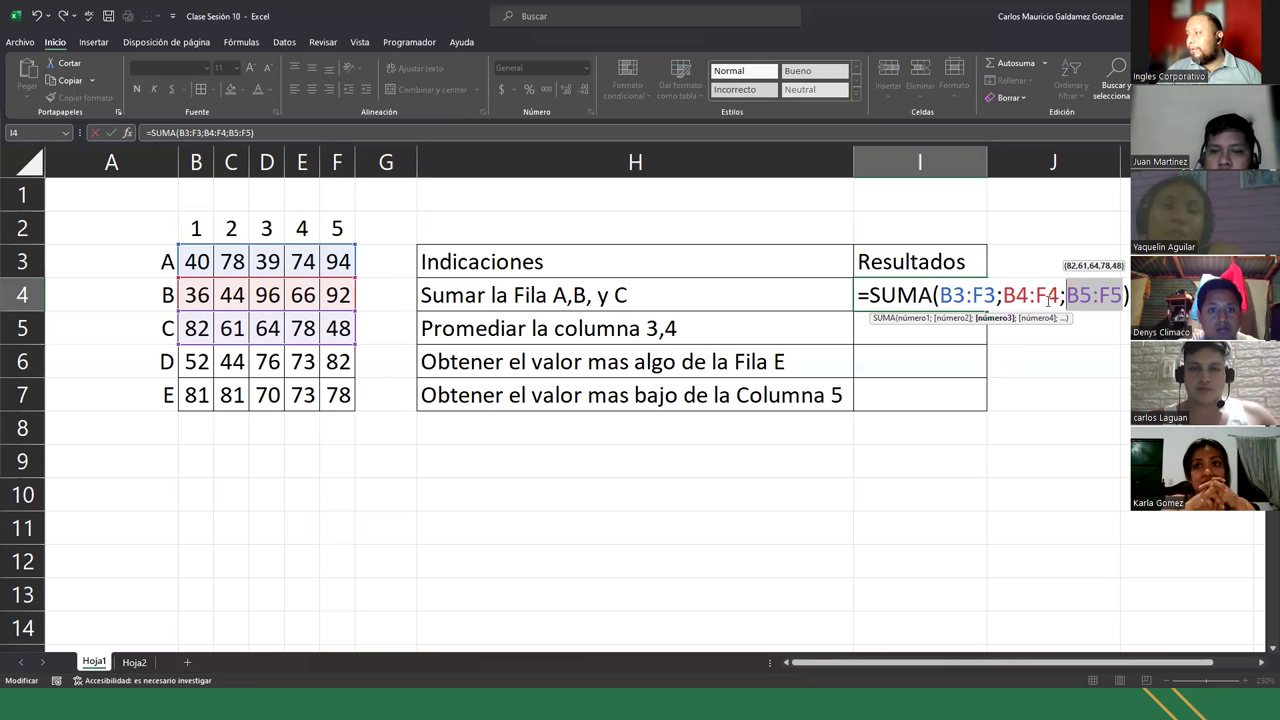
click(1091, 295)
drag(1091, 295, 968, 295)
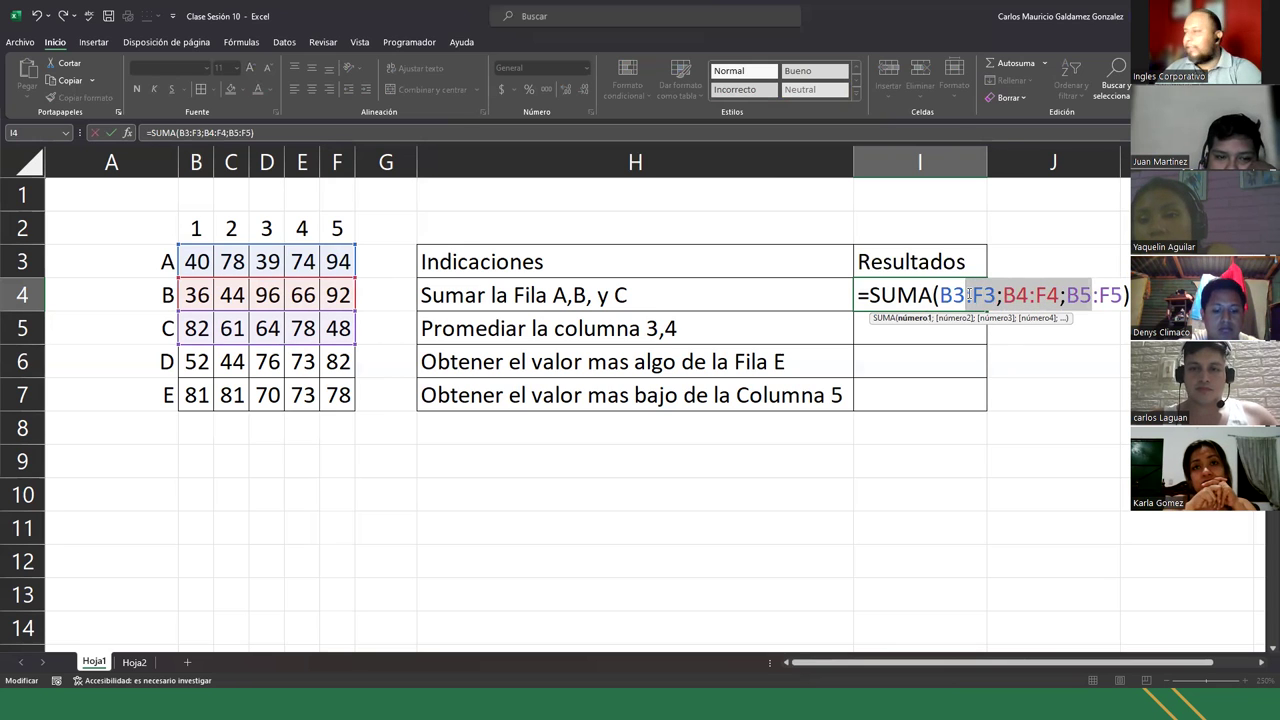
key(BackSpace)
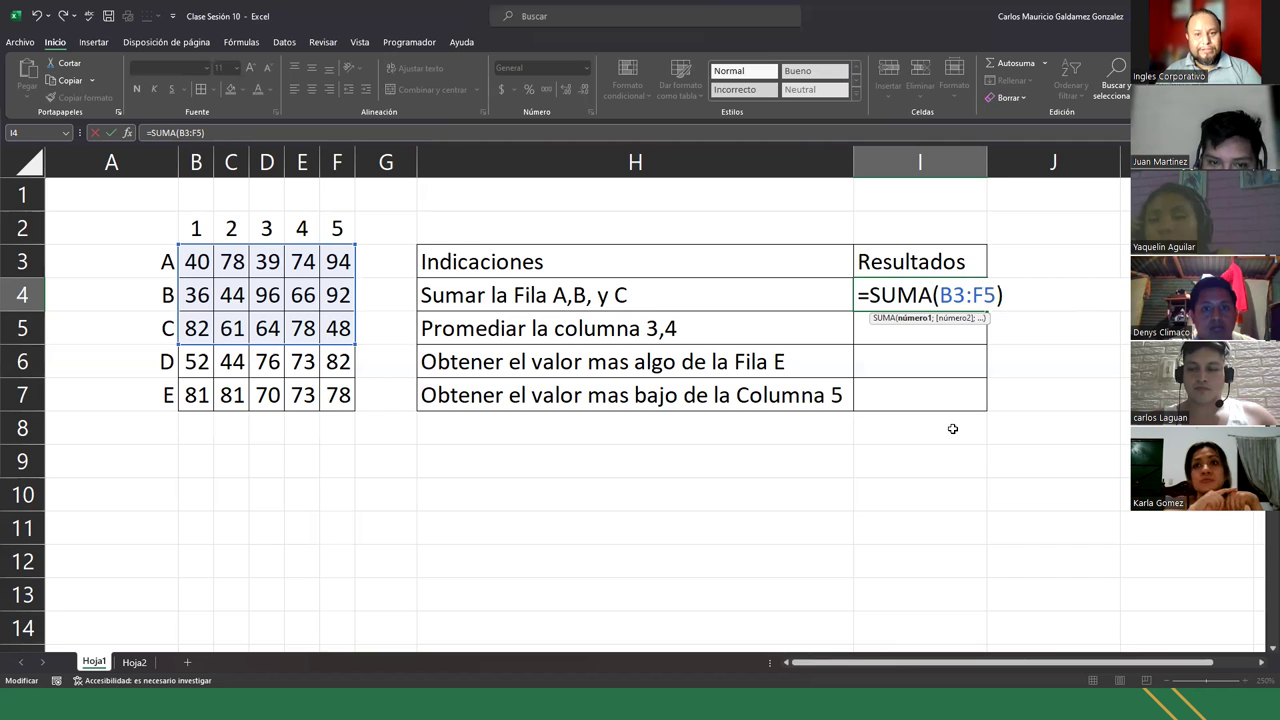
key(Return)
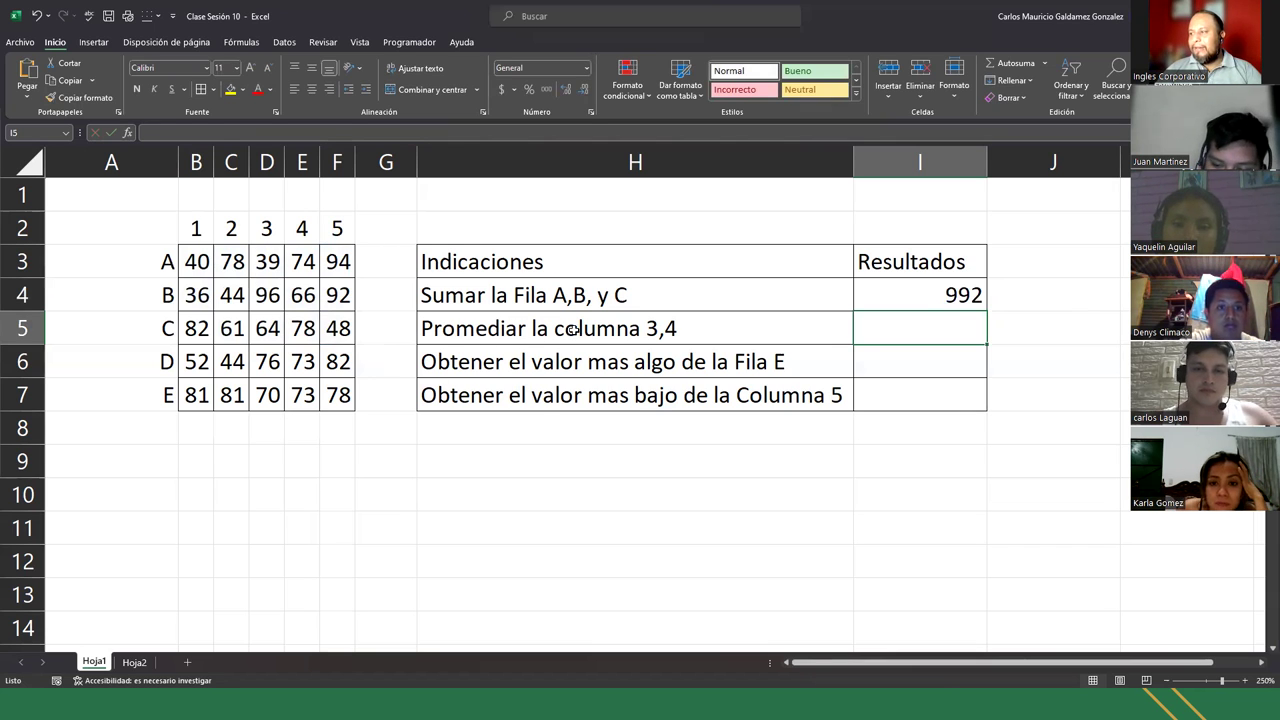
- Average the data of columns 3 and 4 in I5 with the formula =PROMEDIO(D3:E7)
drag(268, 260, 268, 395)
drag(294, 250, 302, 397)
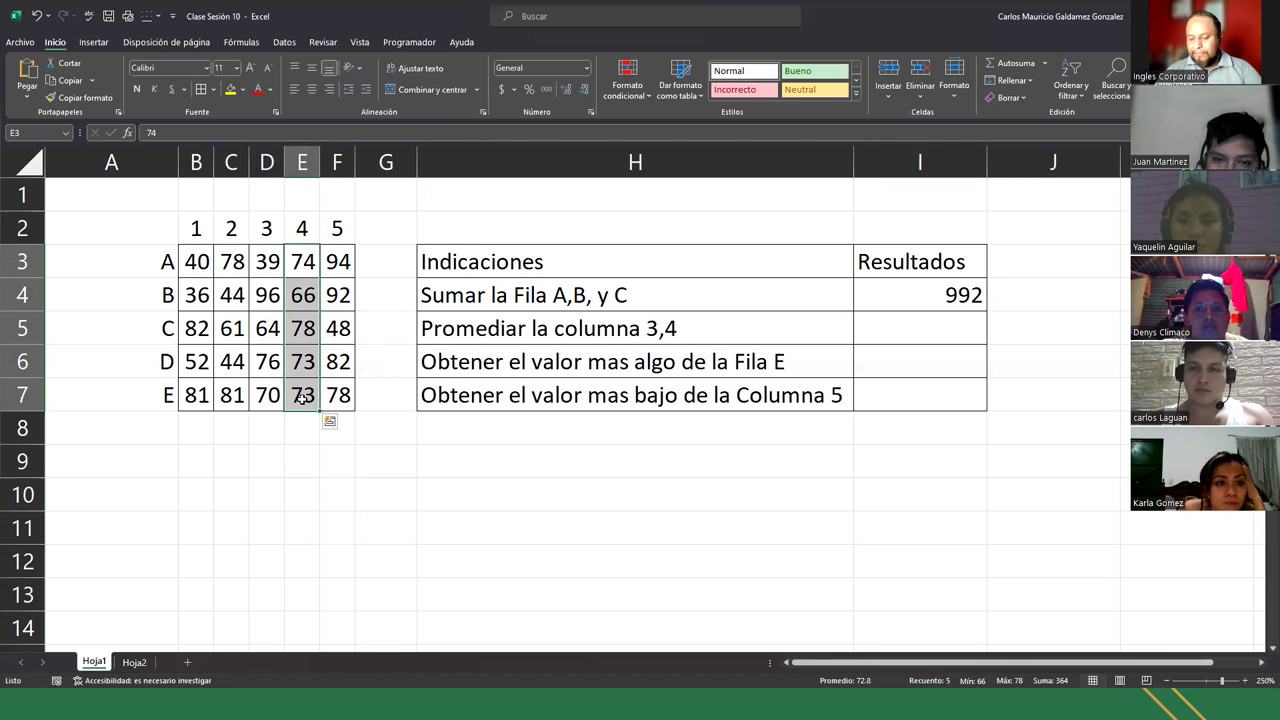
click(893, 337)
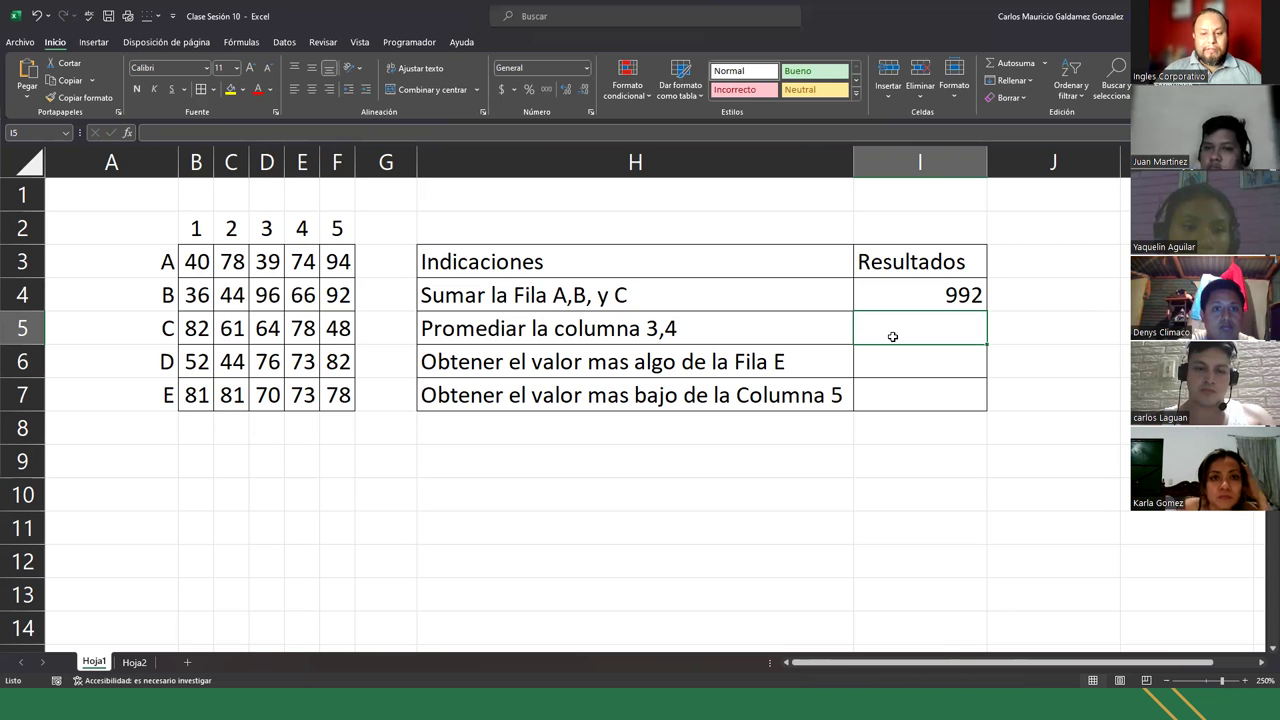
text(=)
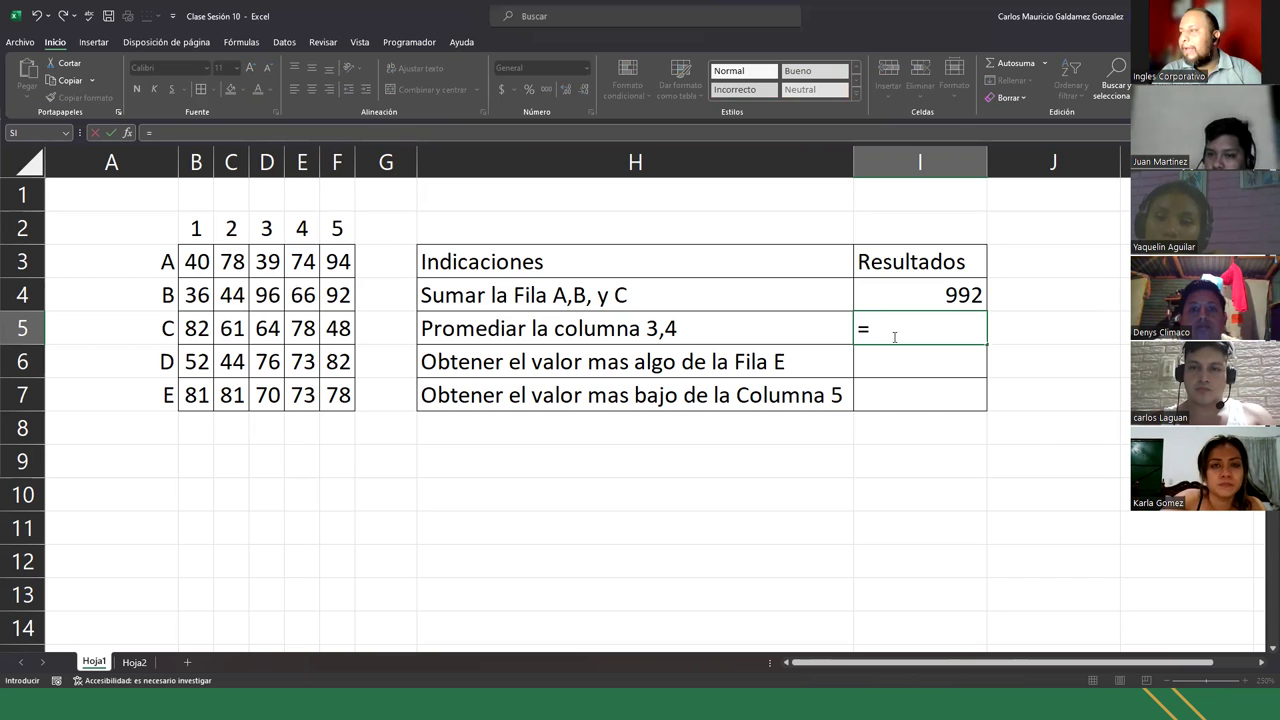
text(promedio)
key(Tab)
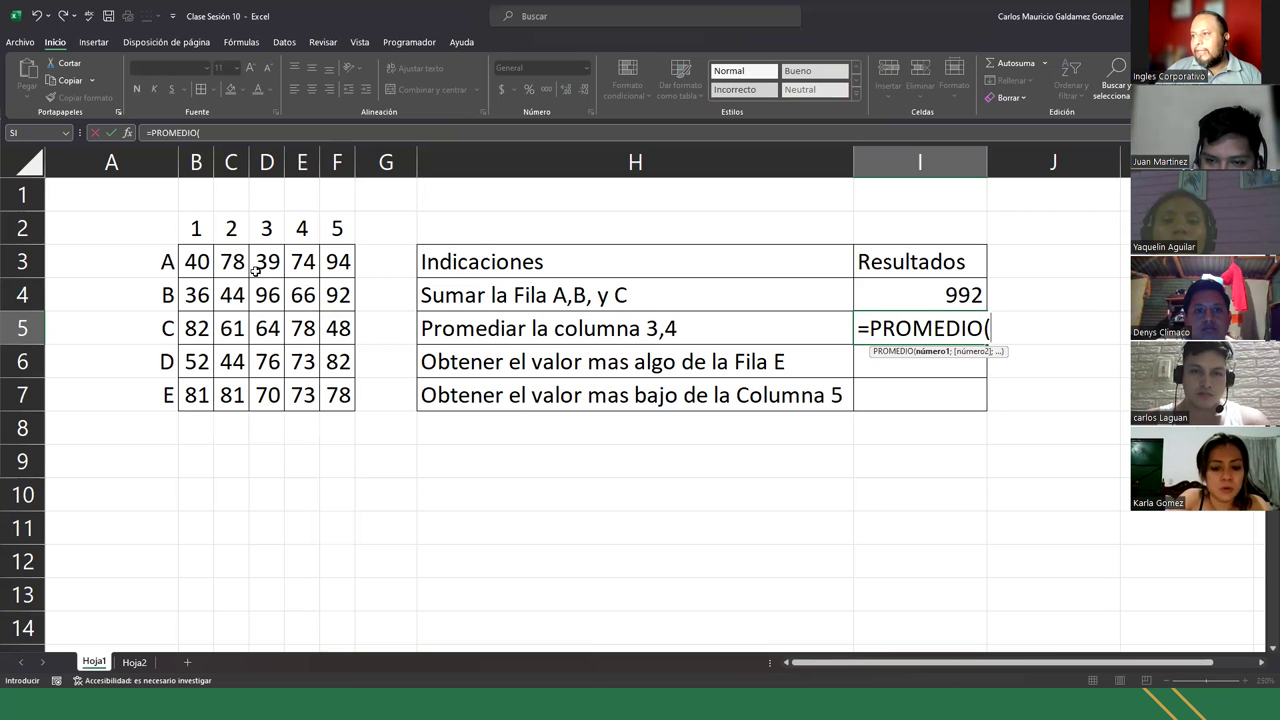
drag(258, 261, 289, 395)
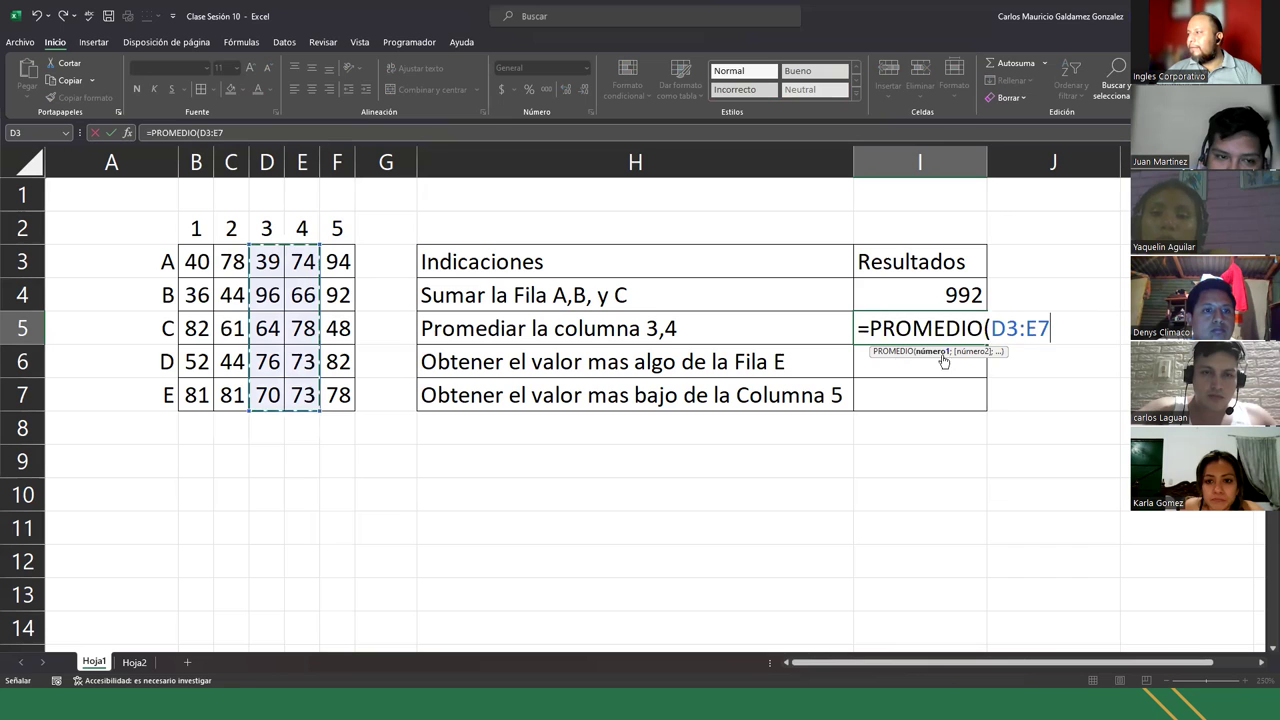
click(1052, 329)
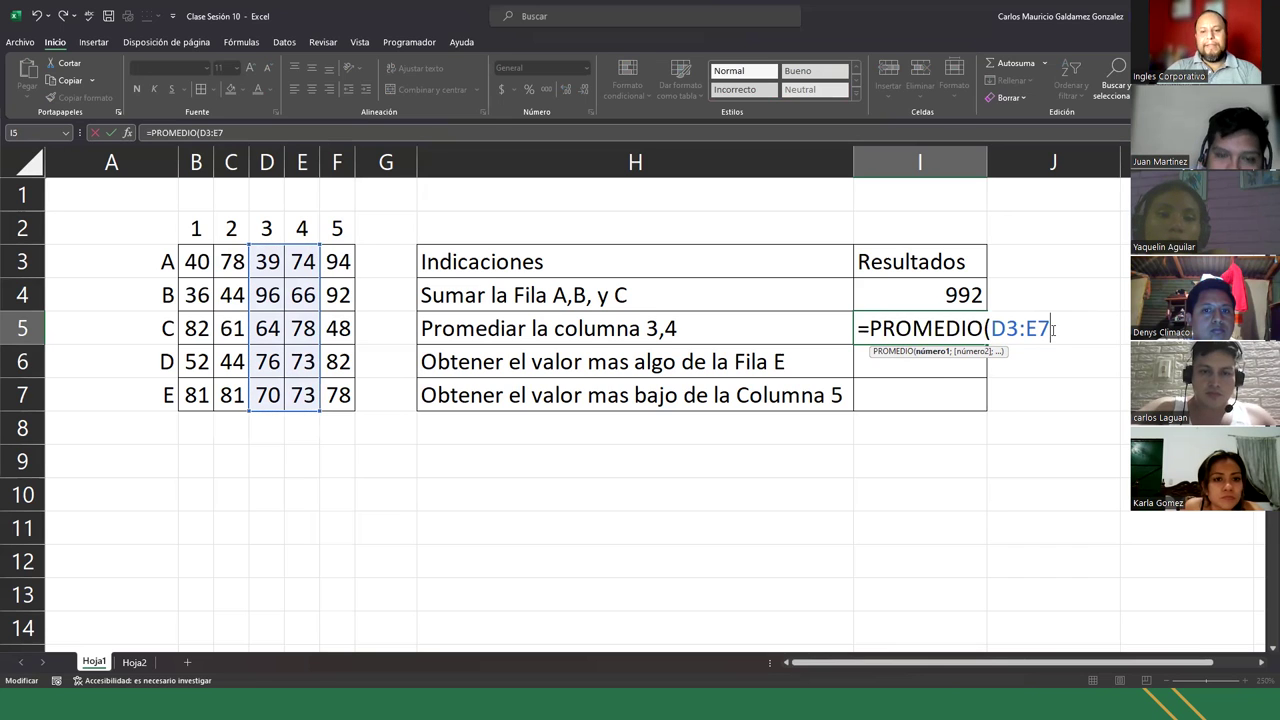
text())
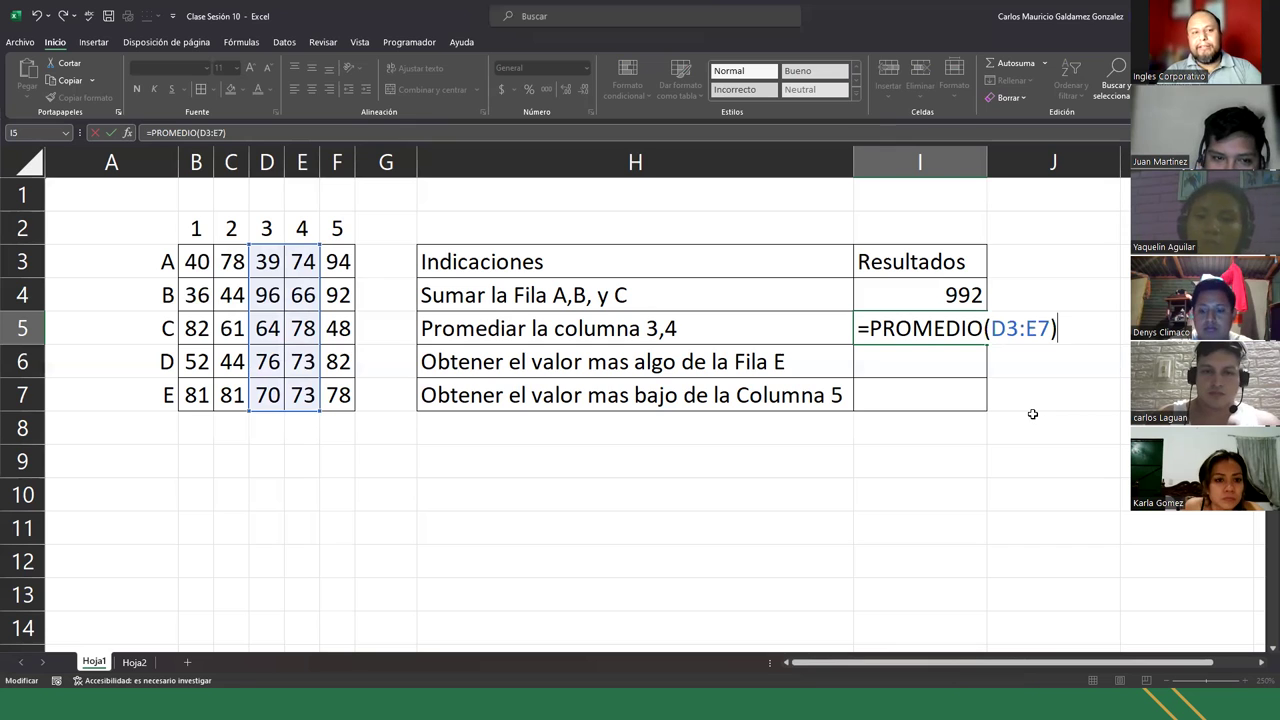
key(ctrl+Return)
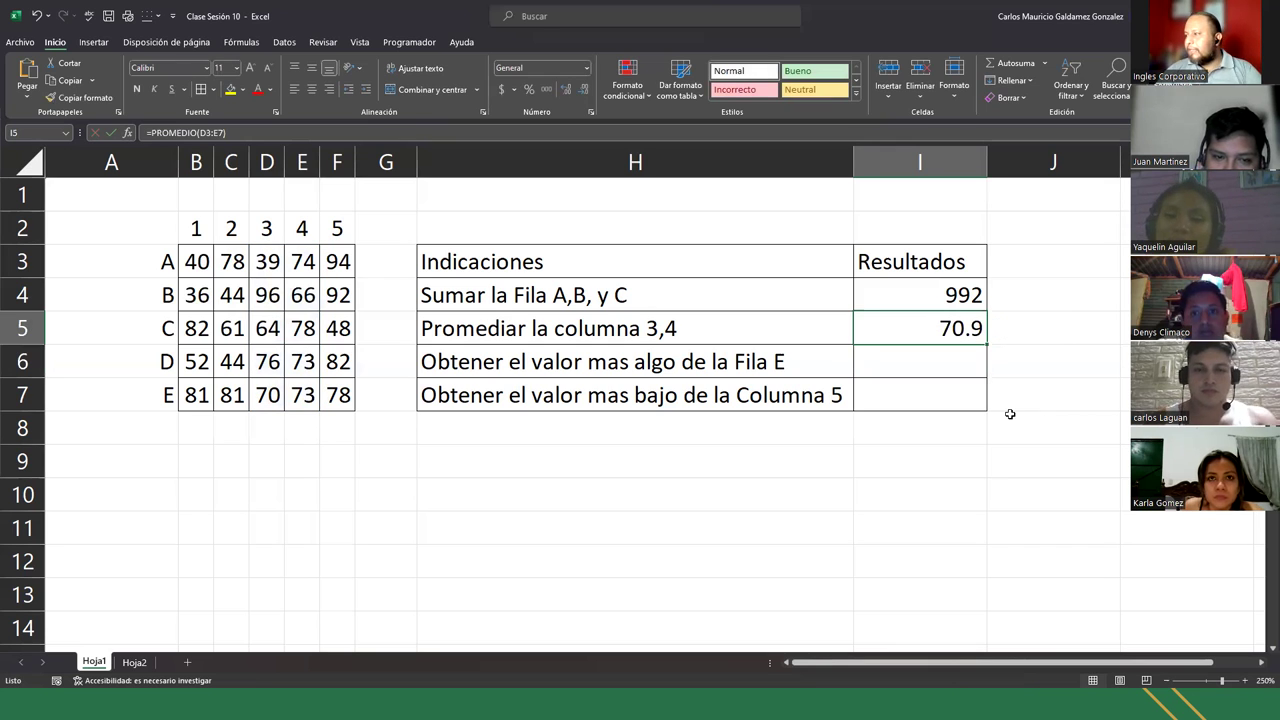
- Check the I5 average against the status bar statistics for D3:E7 and review the PROMEDIO formula
click(268, 258)
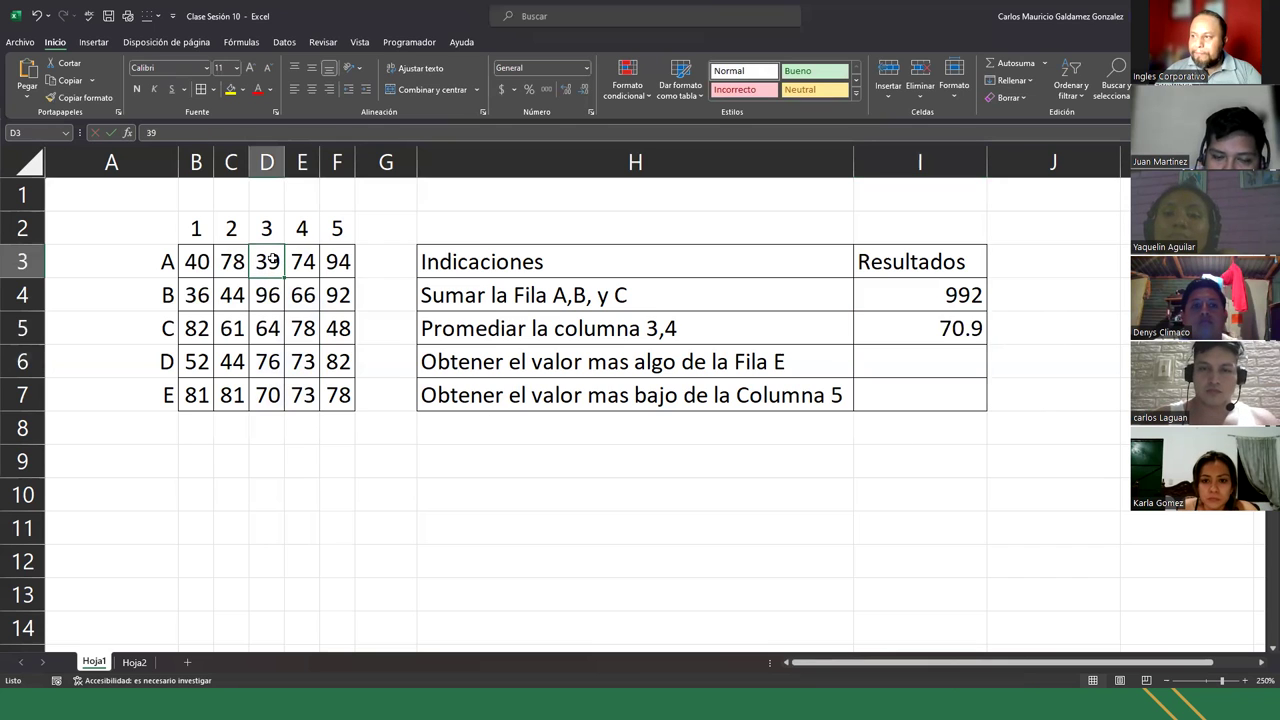
drag(290, 305, 298, 396)
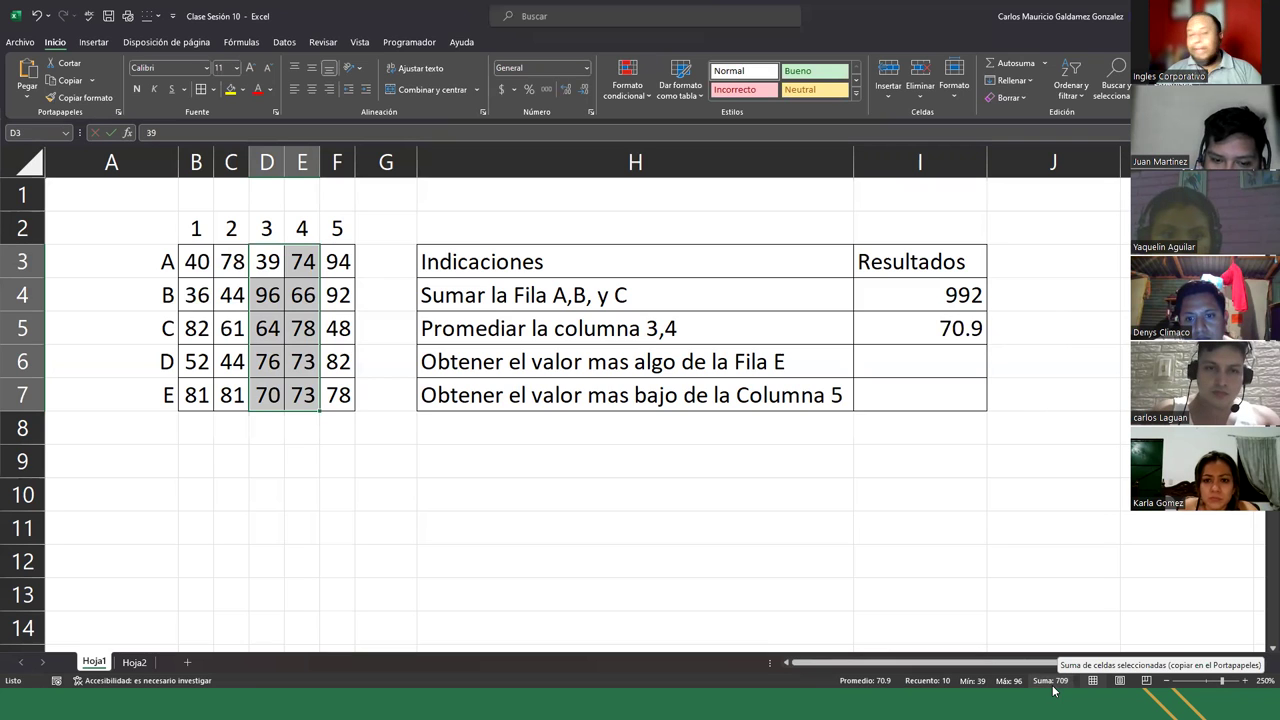
double_click(910, 330)
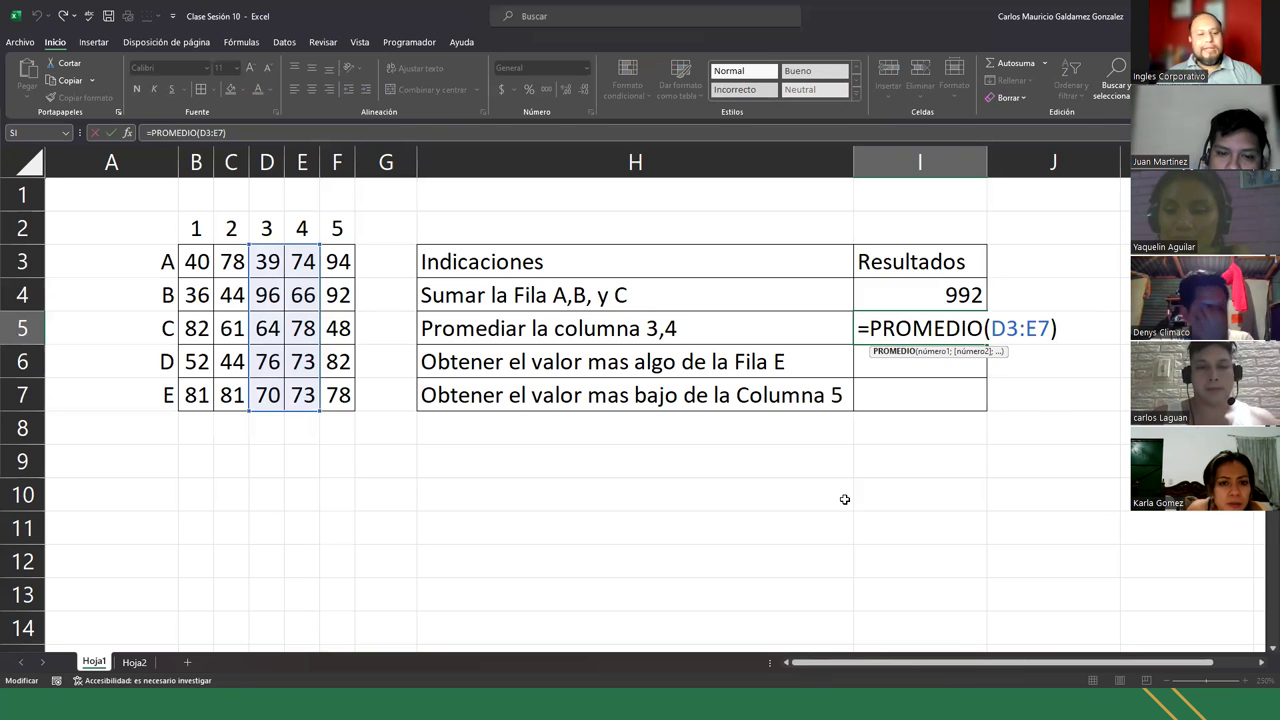
key(Return)
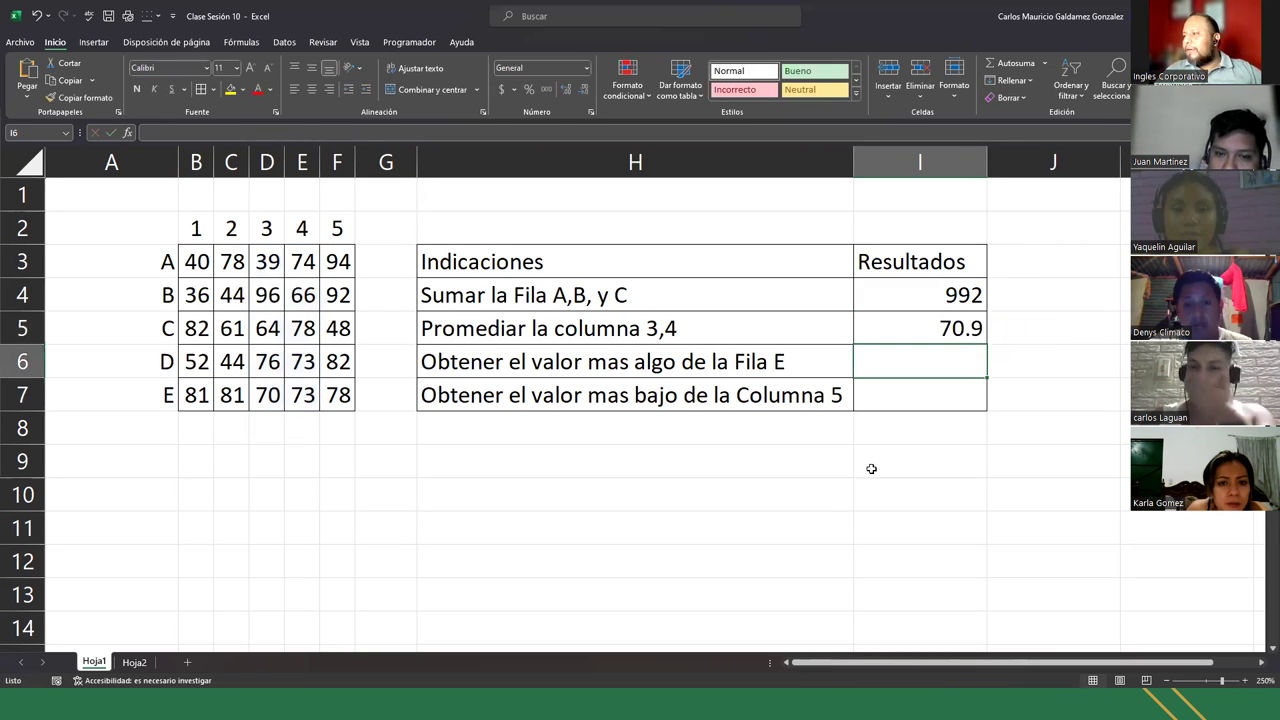
- Get the highest value of row E in I6 with the formula =MAX(B7:F7)
double_click(889, 358)
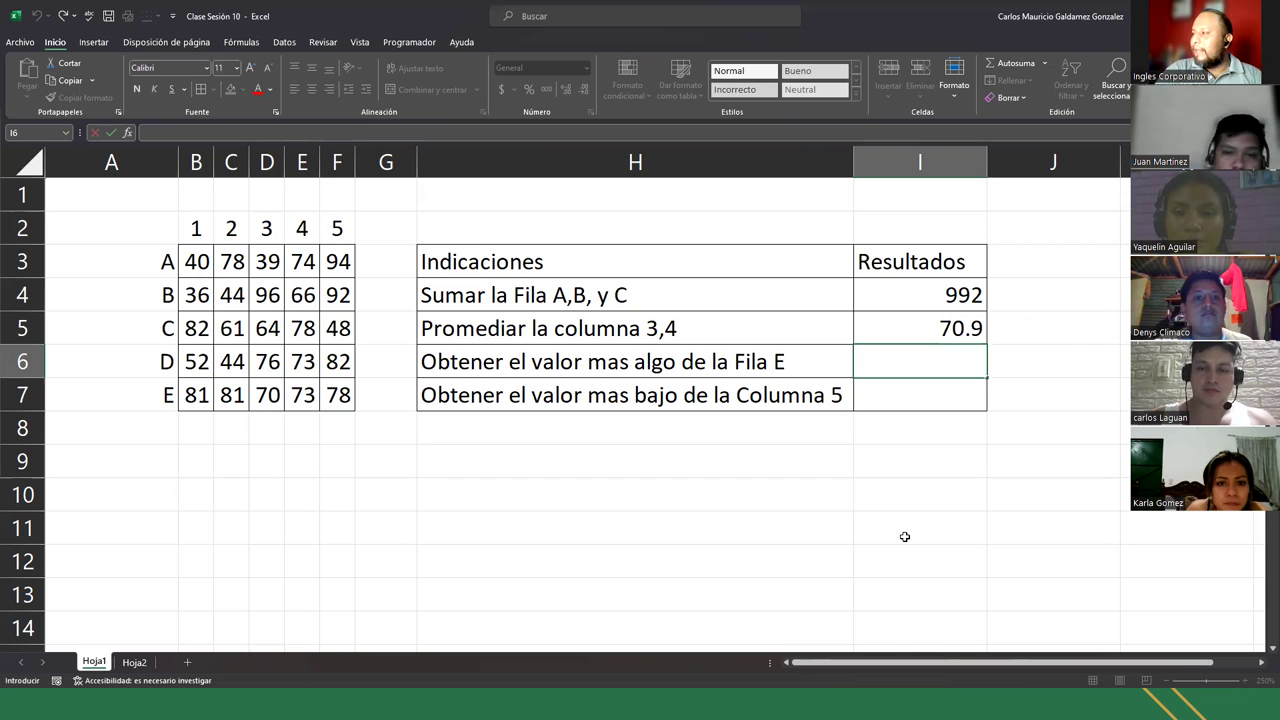
text(=)
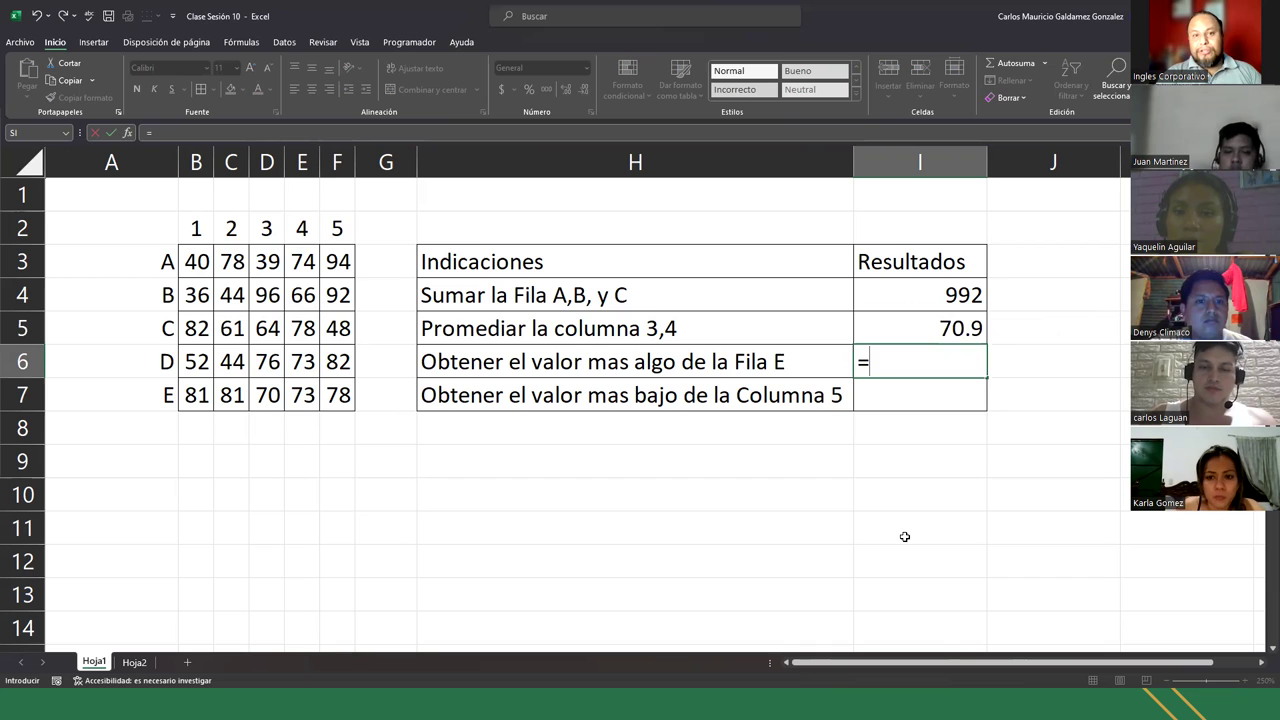
text(MAX()
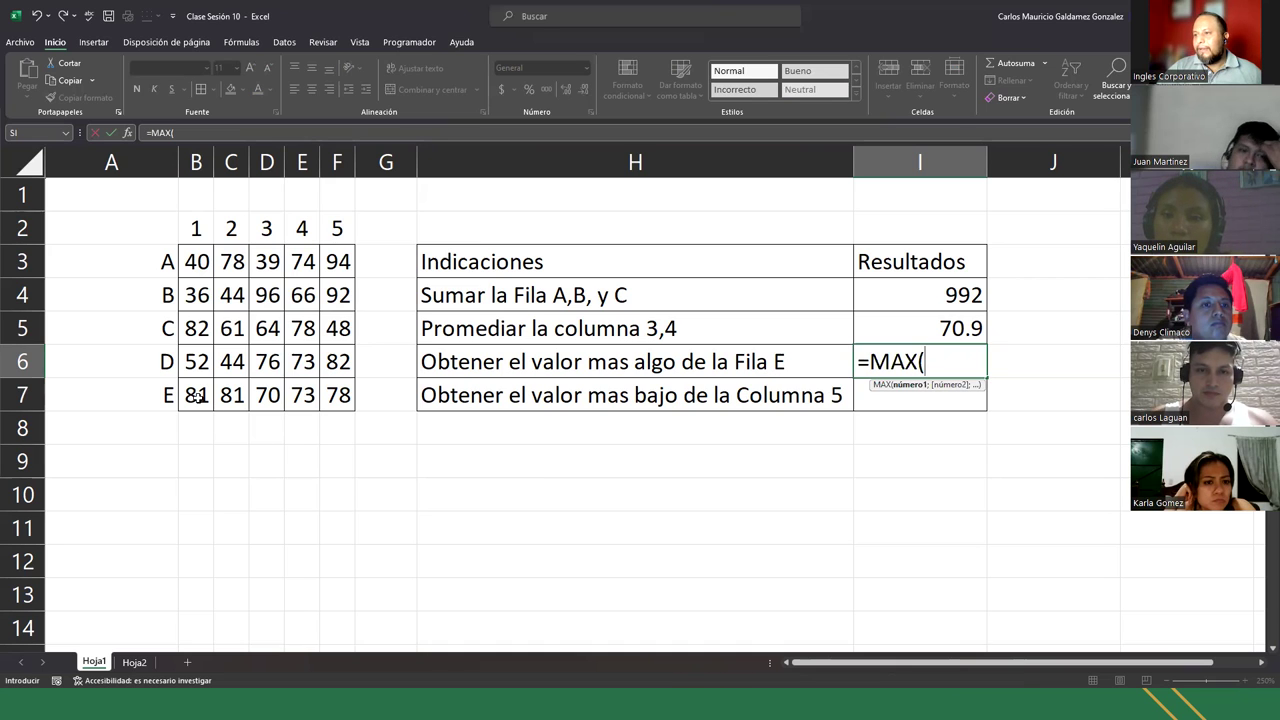
click(200, 396)
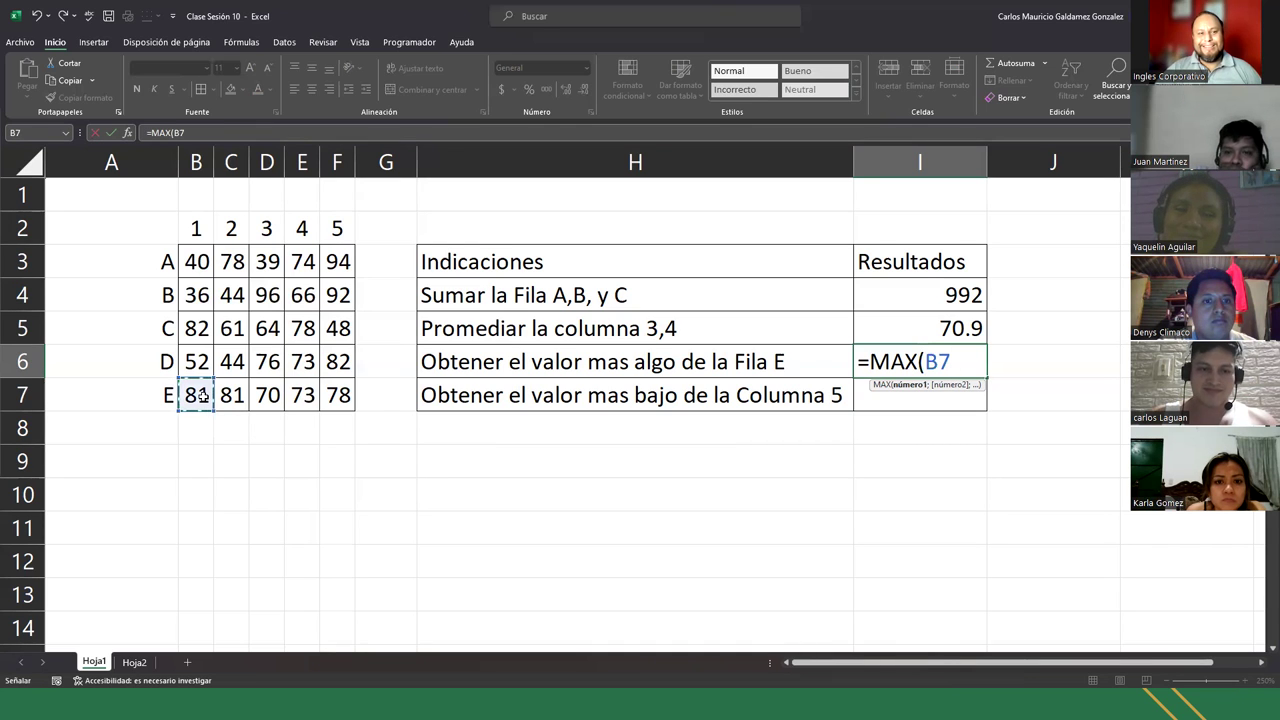
drag(202, 396, 297, 397)
drag(329, 397, 330, 398)
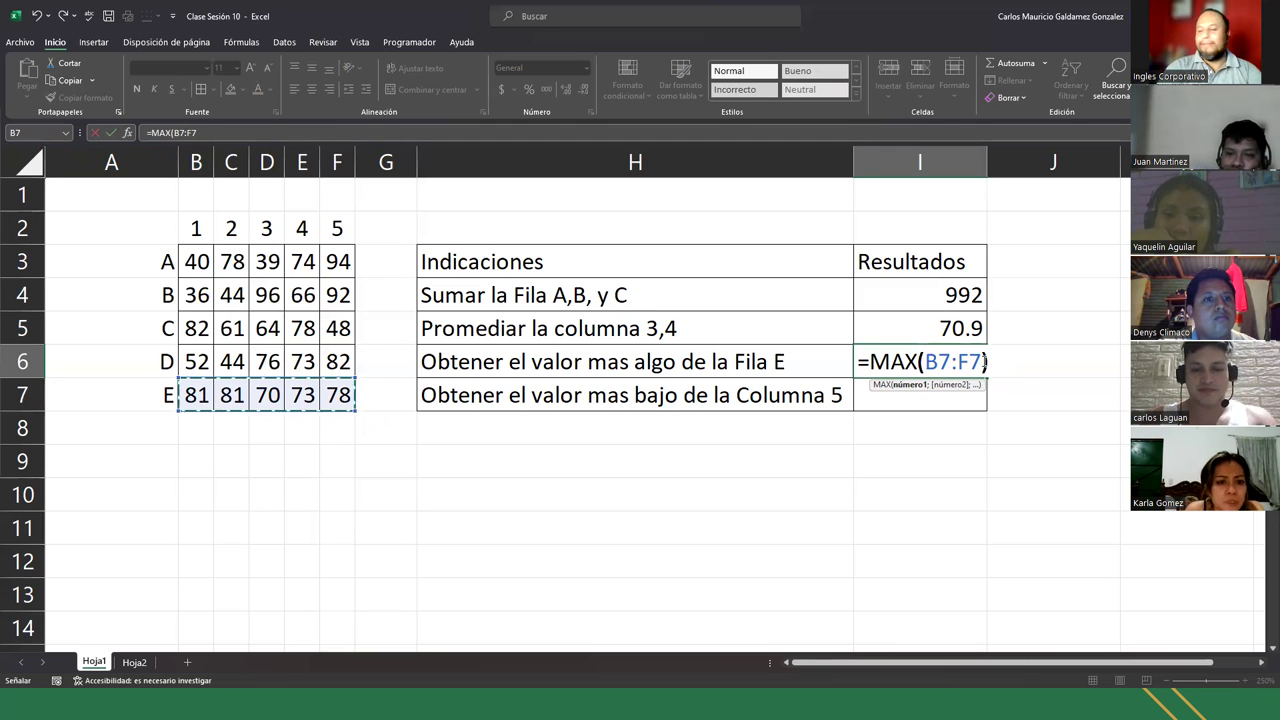
text())
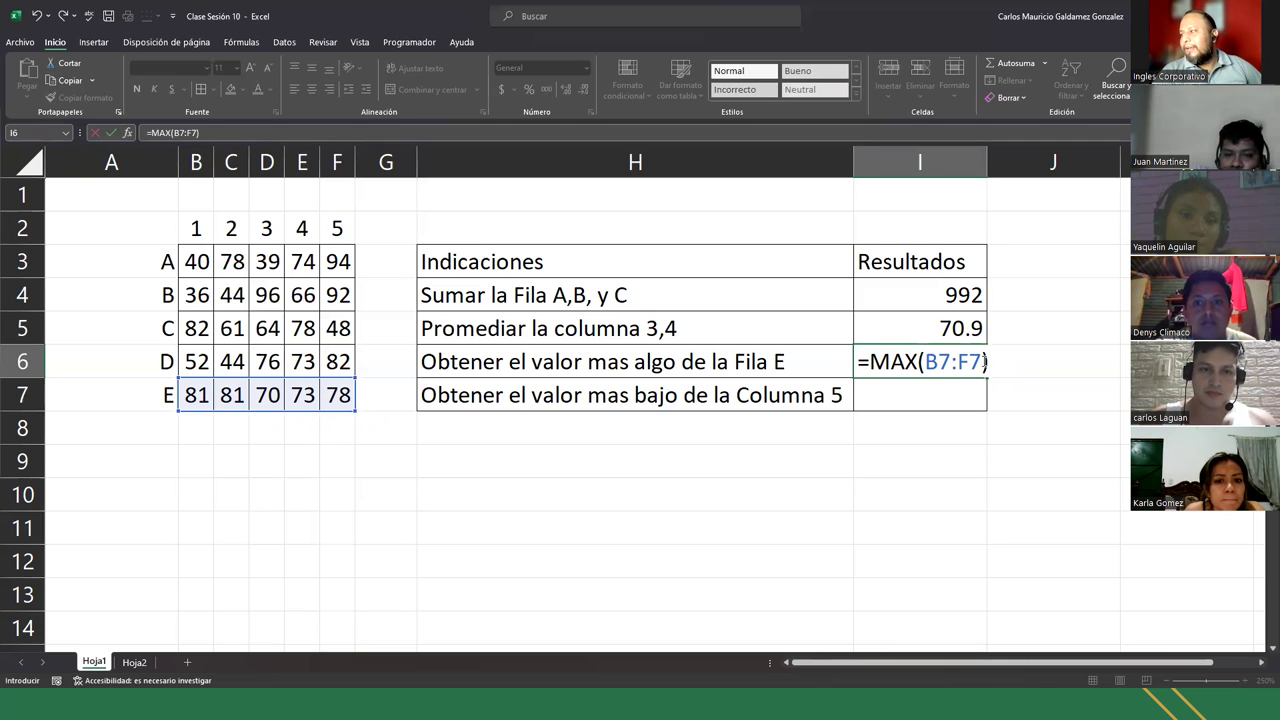
key(Return)
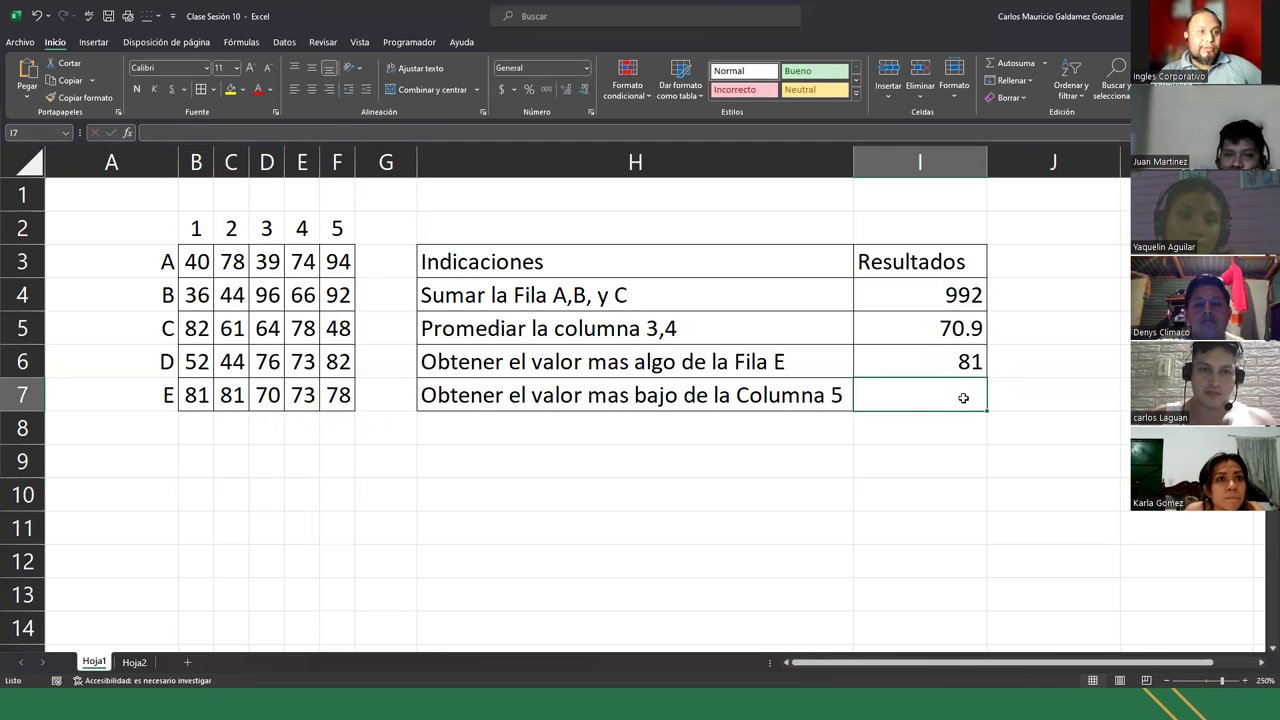
- Get the lowest value of column 5 in I7 with the formula =MIN(F3:F7)
text(=)
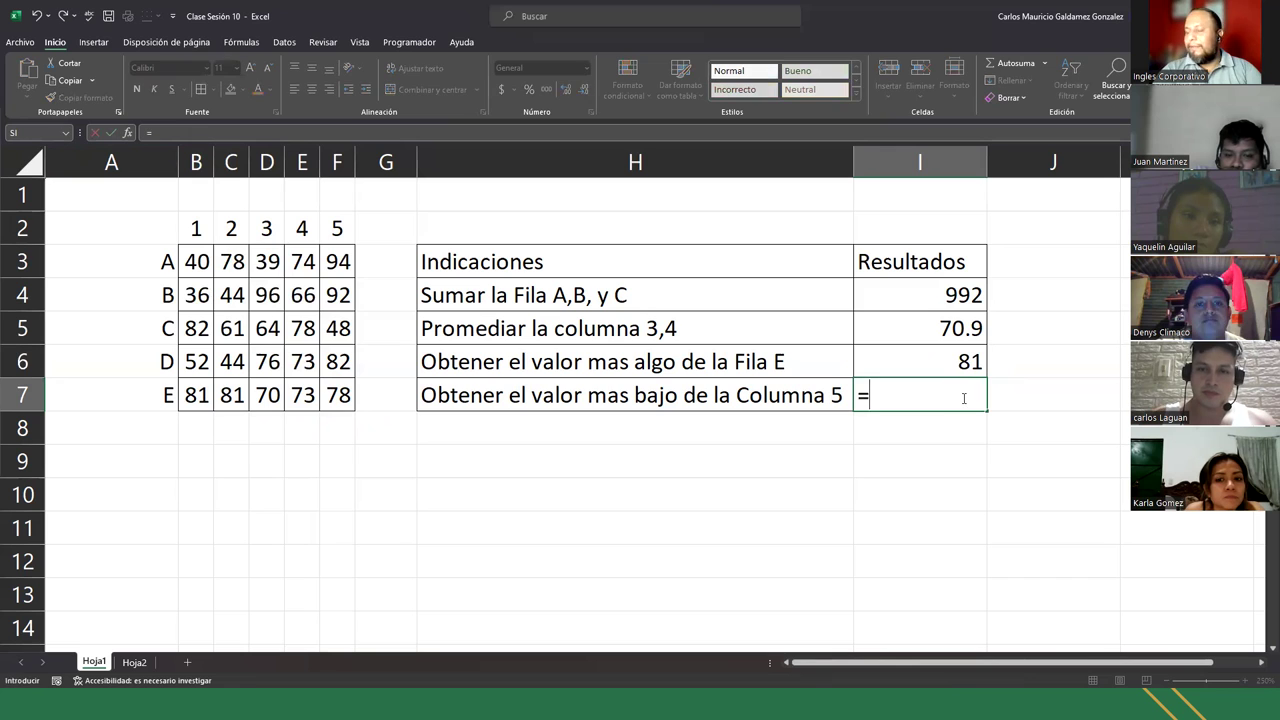
text(min)
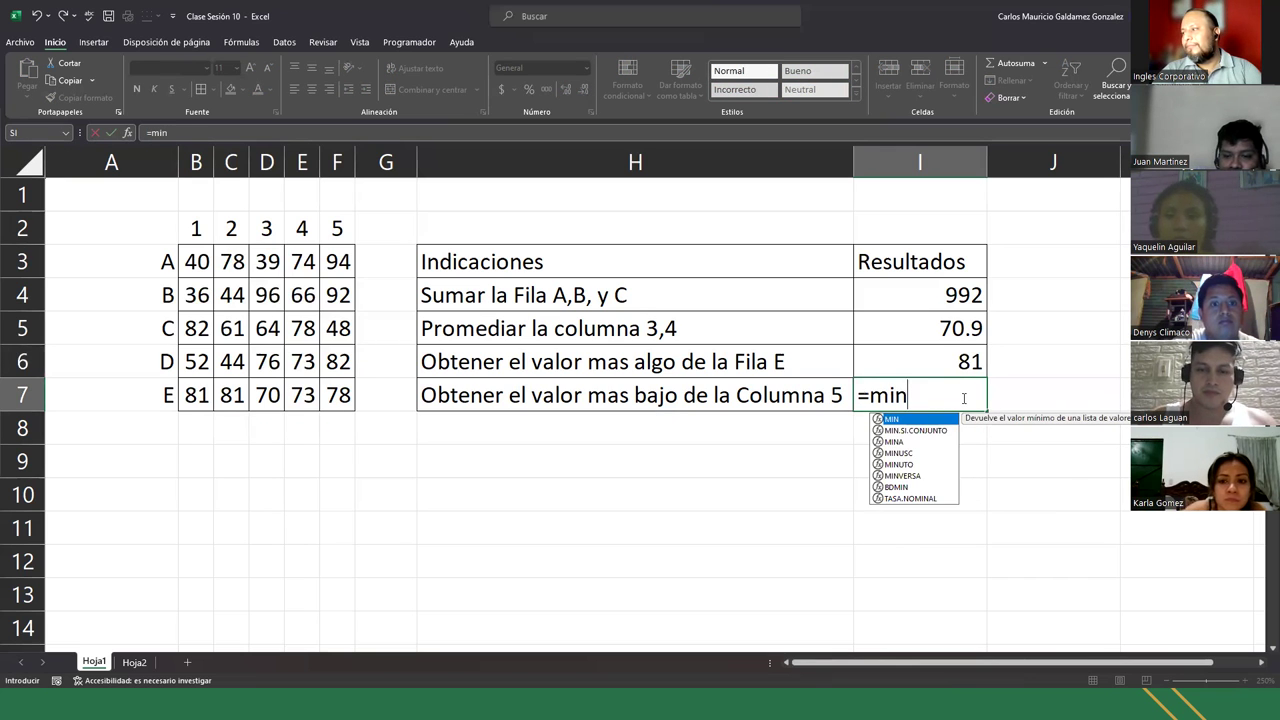
key(Tab)
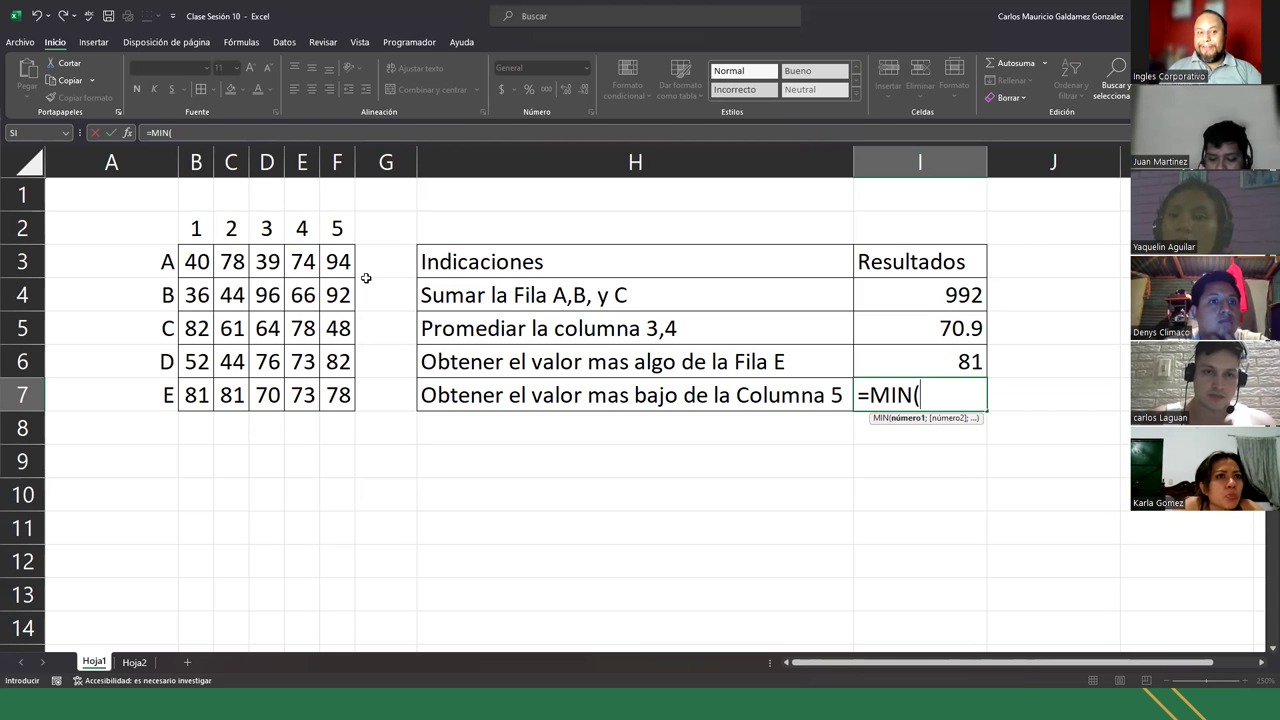
drag(347, 266, 344, 397)
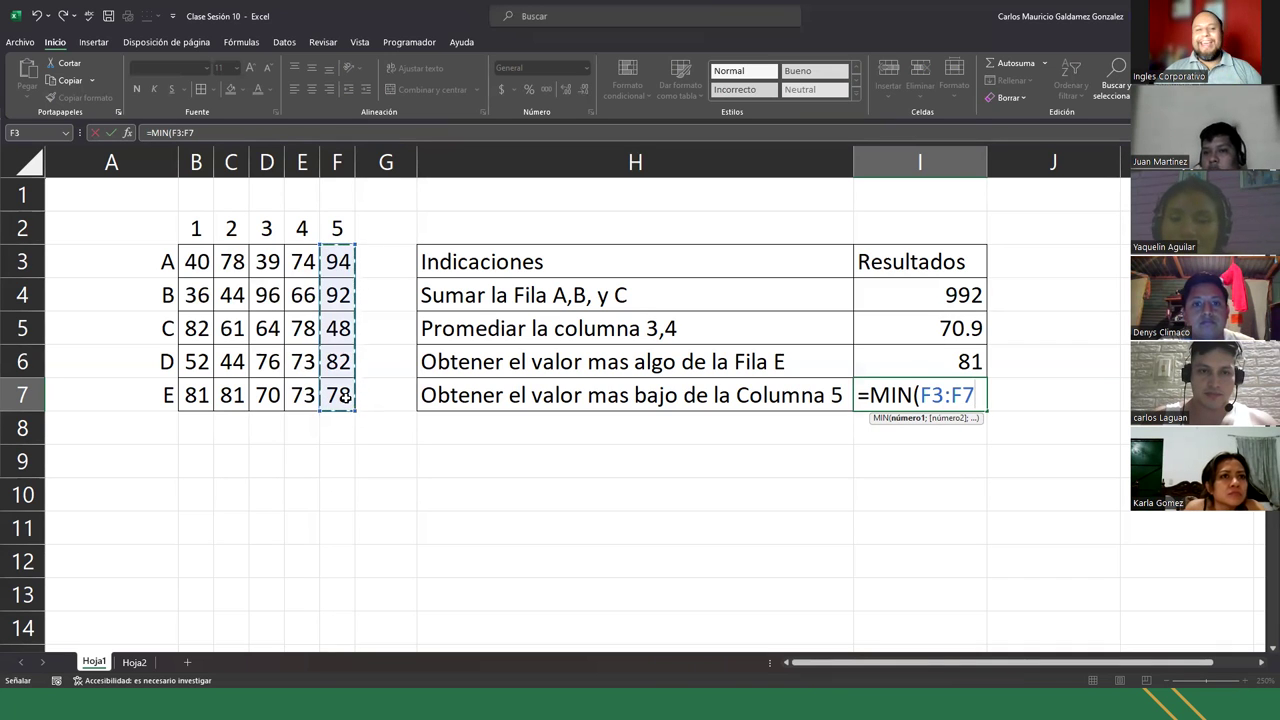
text())
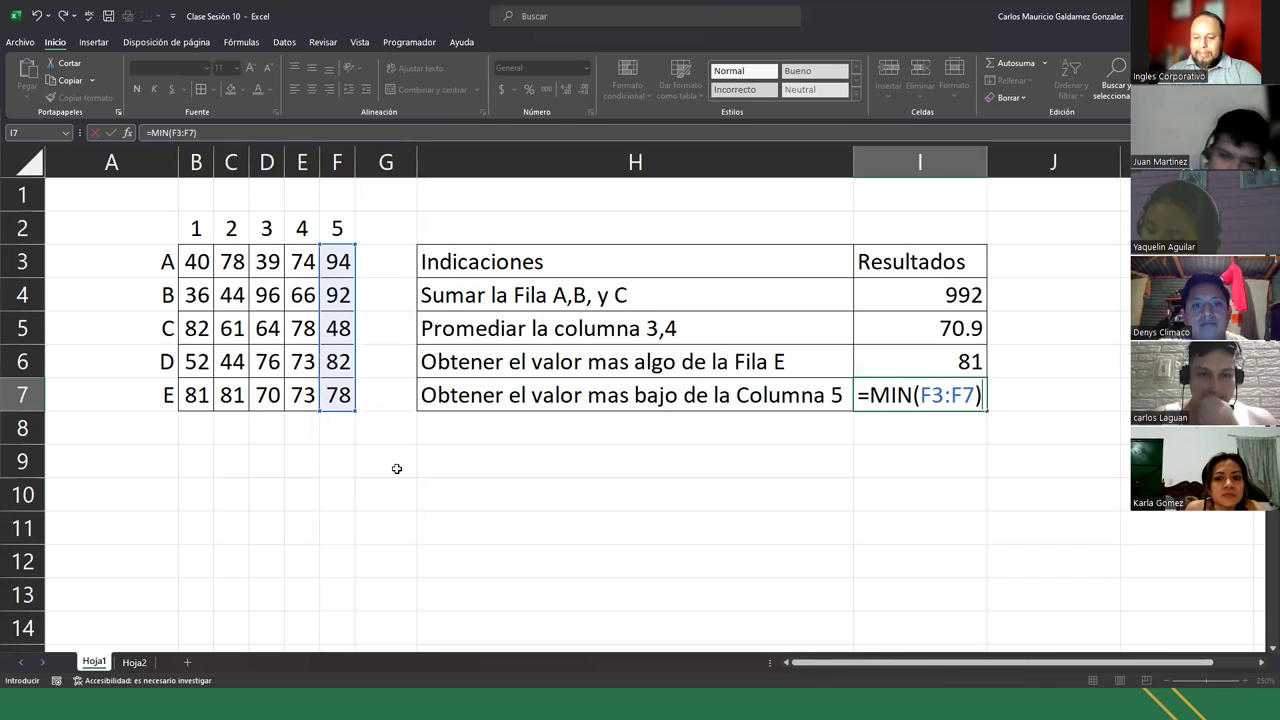
key(Return)
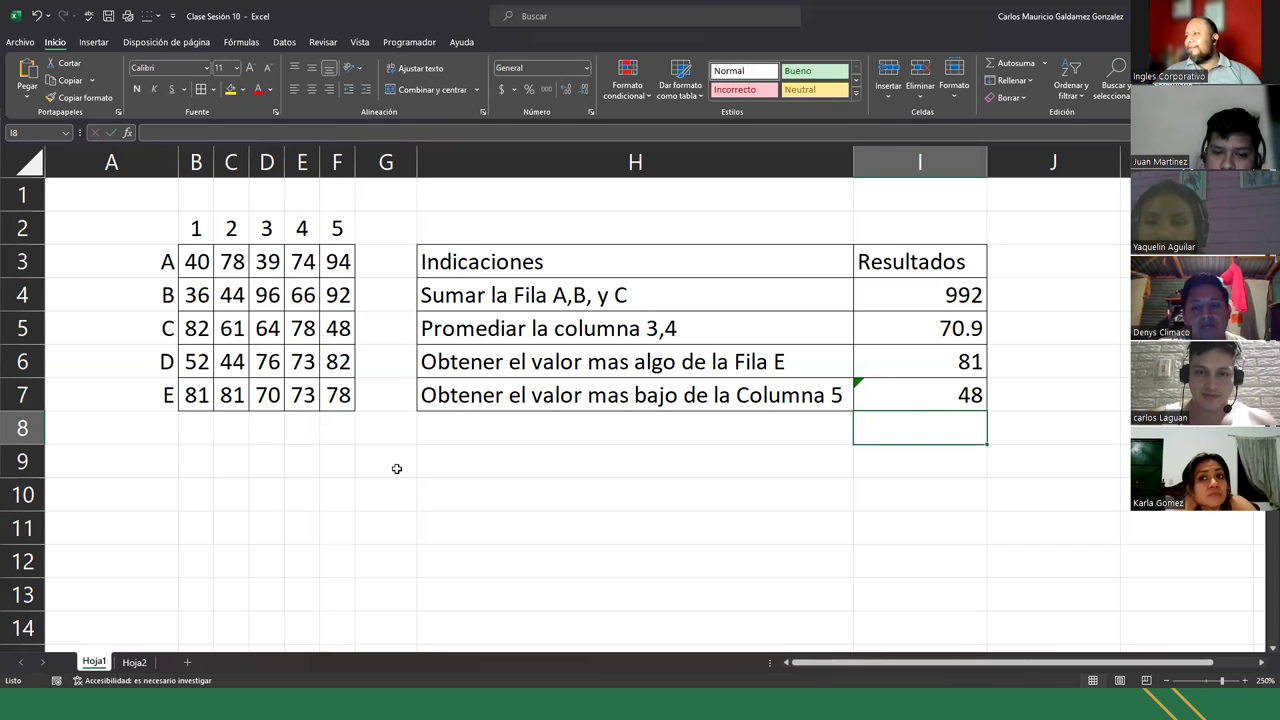
click(647, 462)
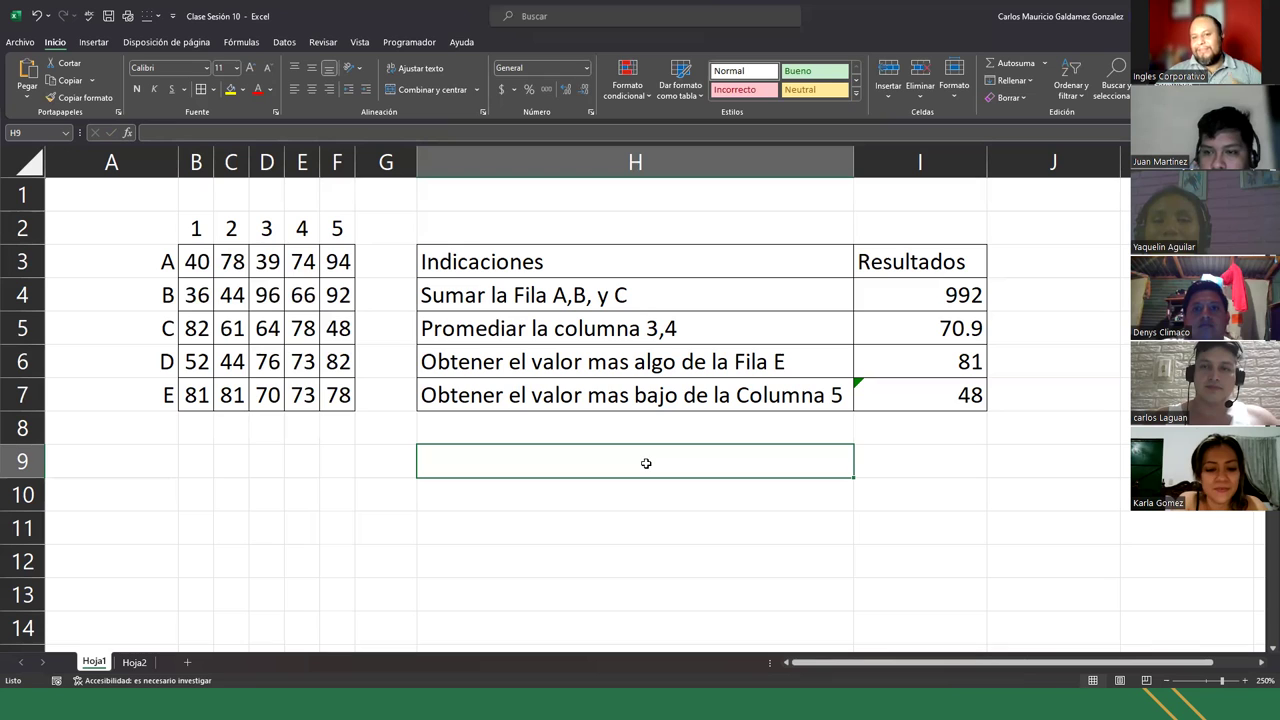
click(233, 422)
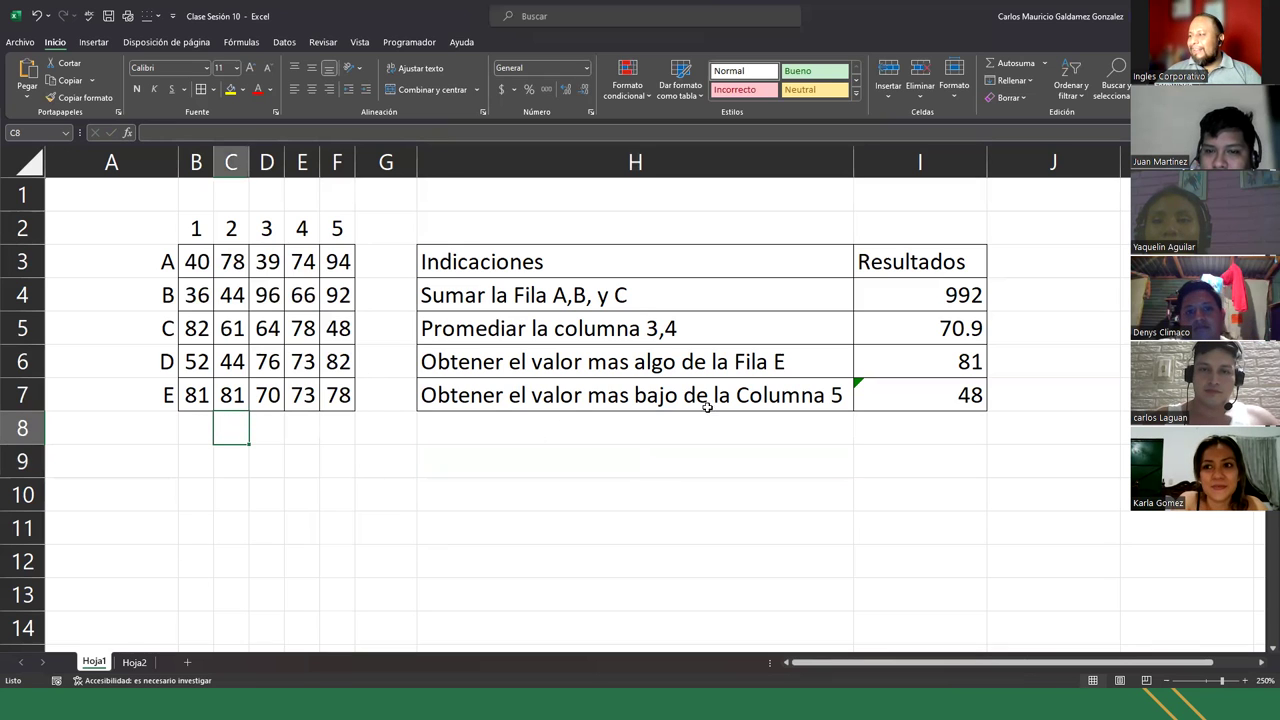
- Open the help for the formula error flagged in I7, read the article on detecting formula errors, and close it
drag(925, 298, 932, 395)
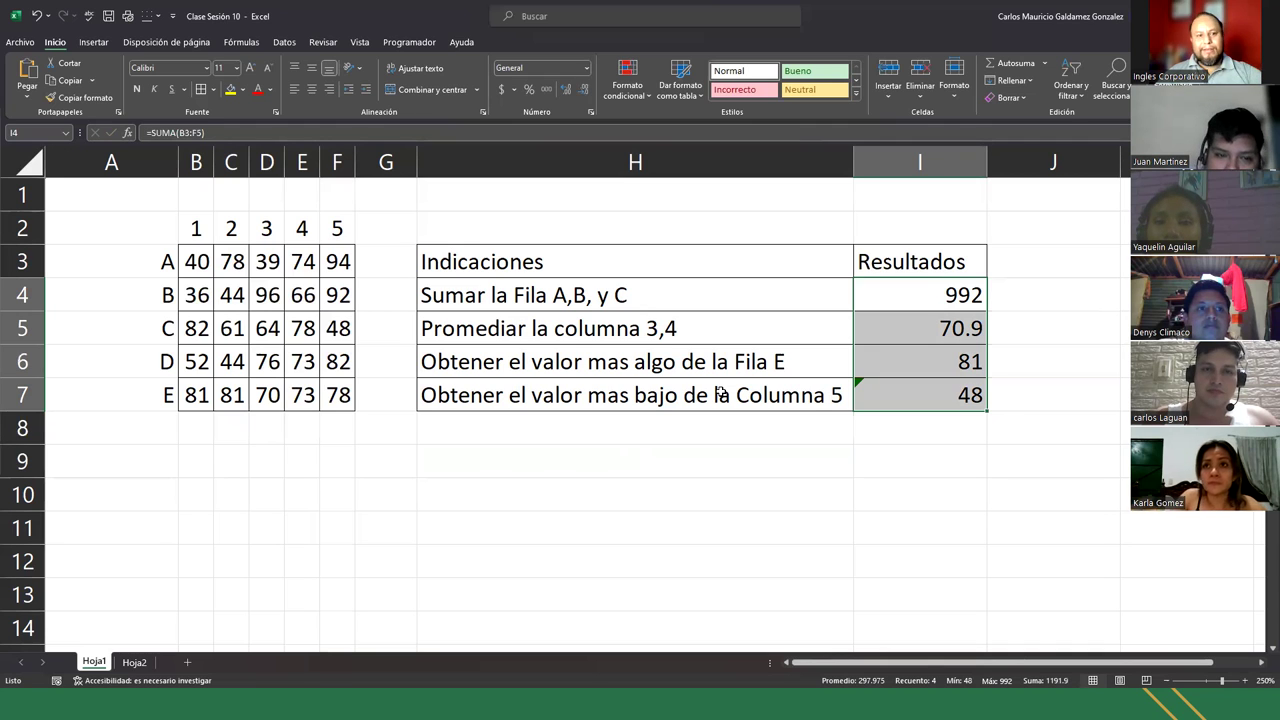
click(788, 401)
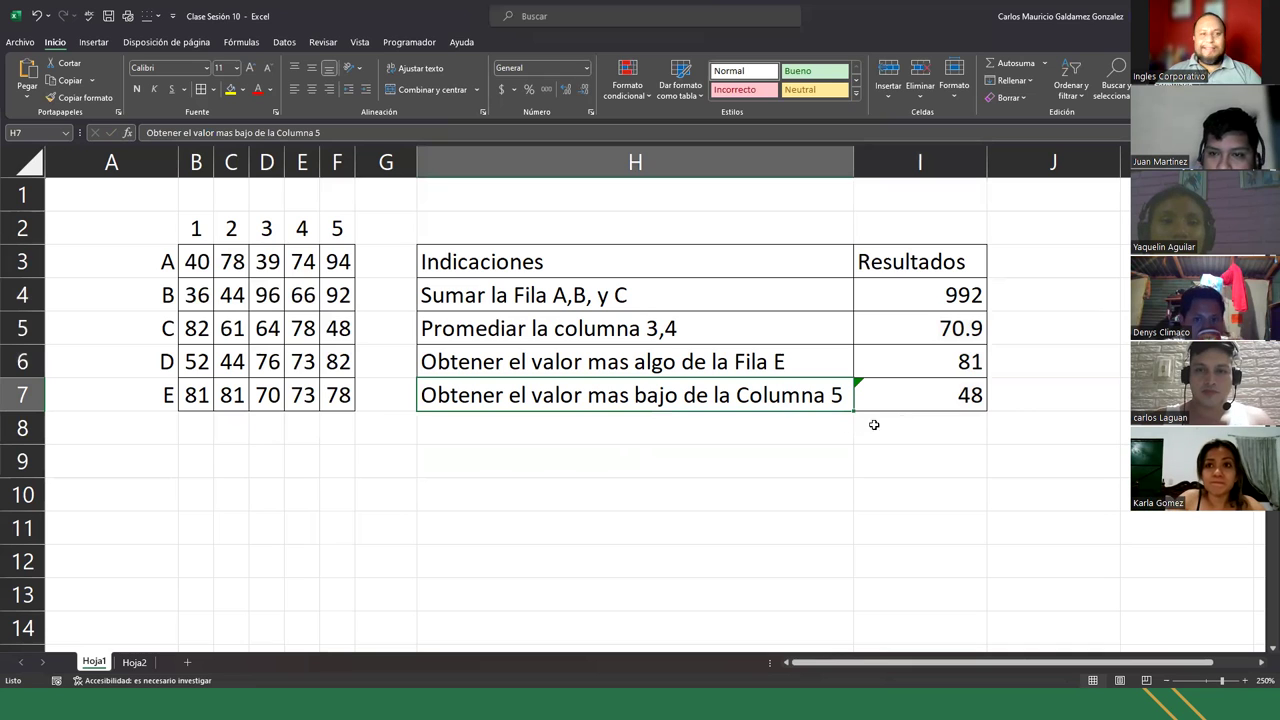
click(910, 391)
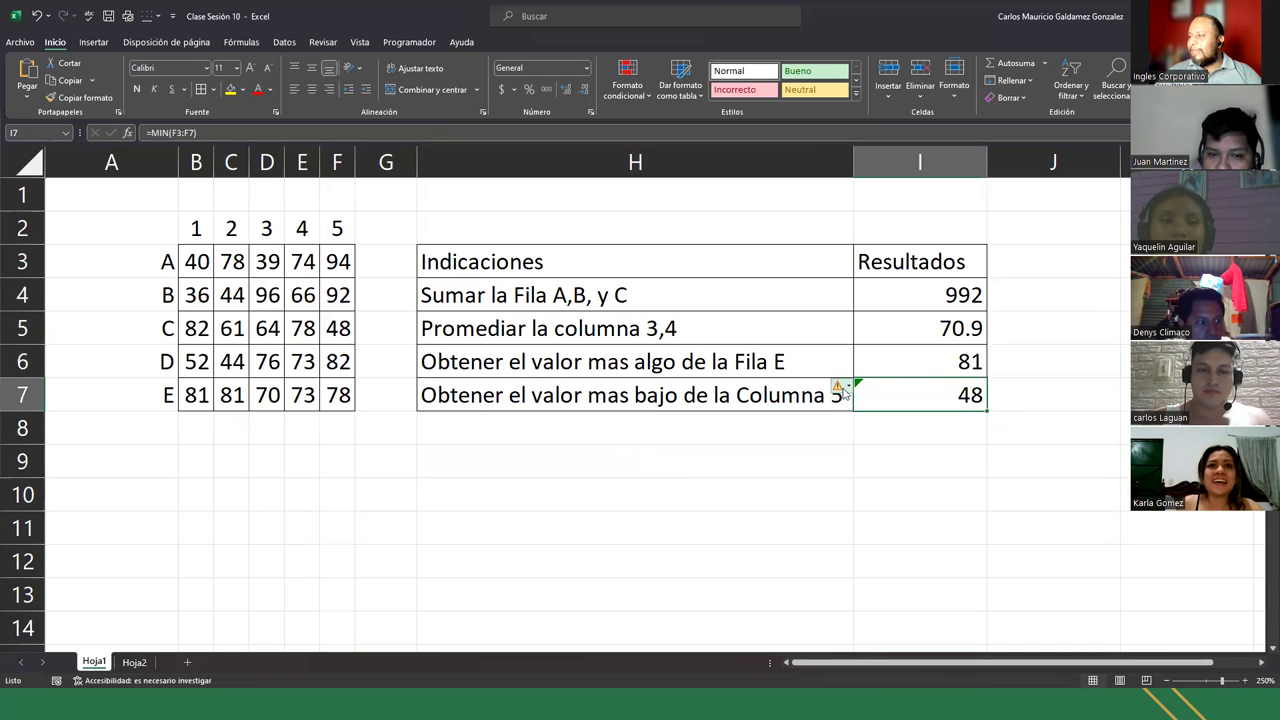
mouse_move(850, 391)
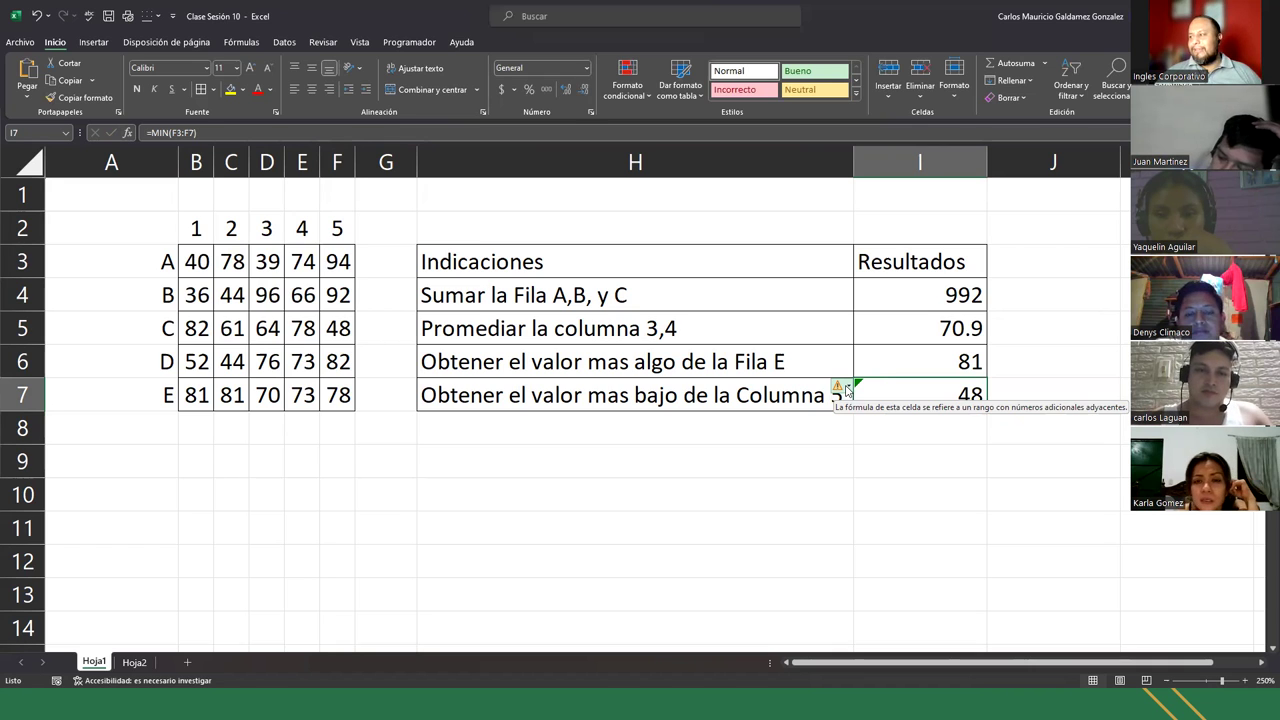
click(846, 390)
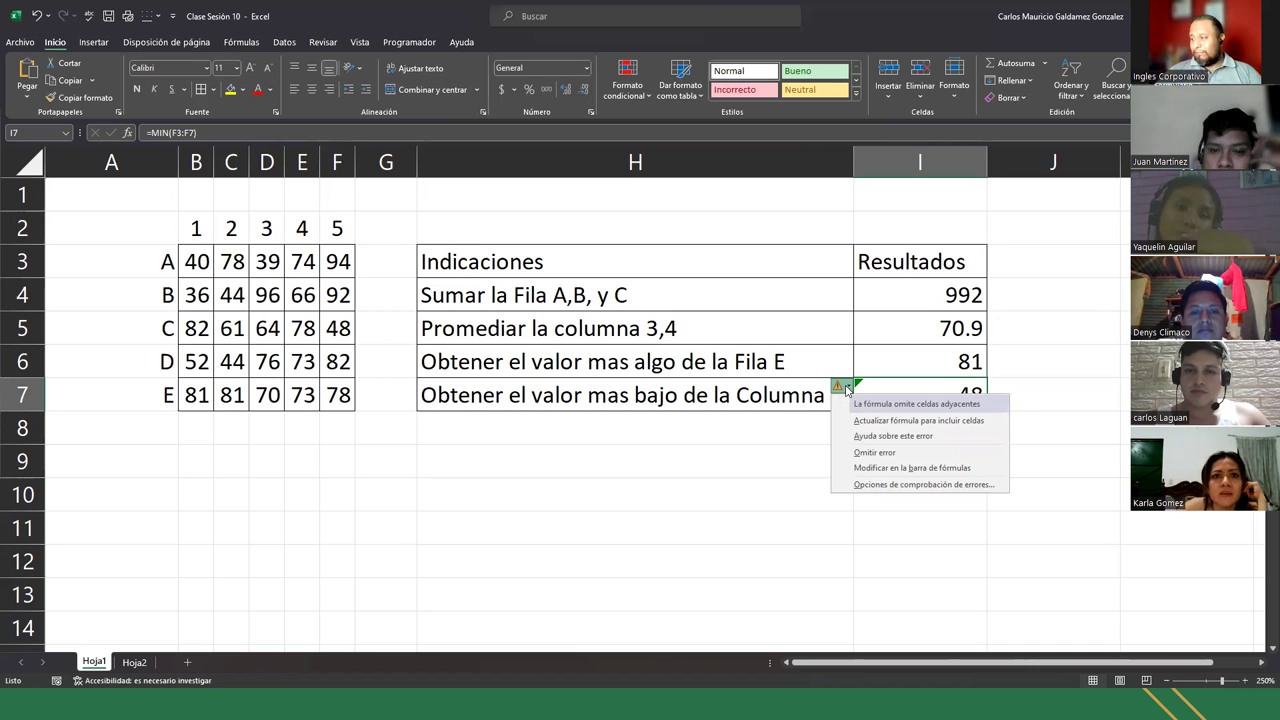
click(884, 437)
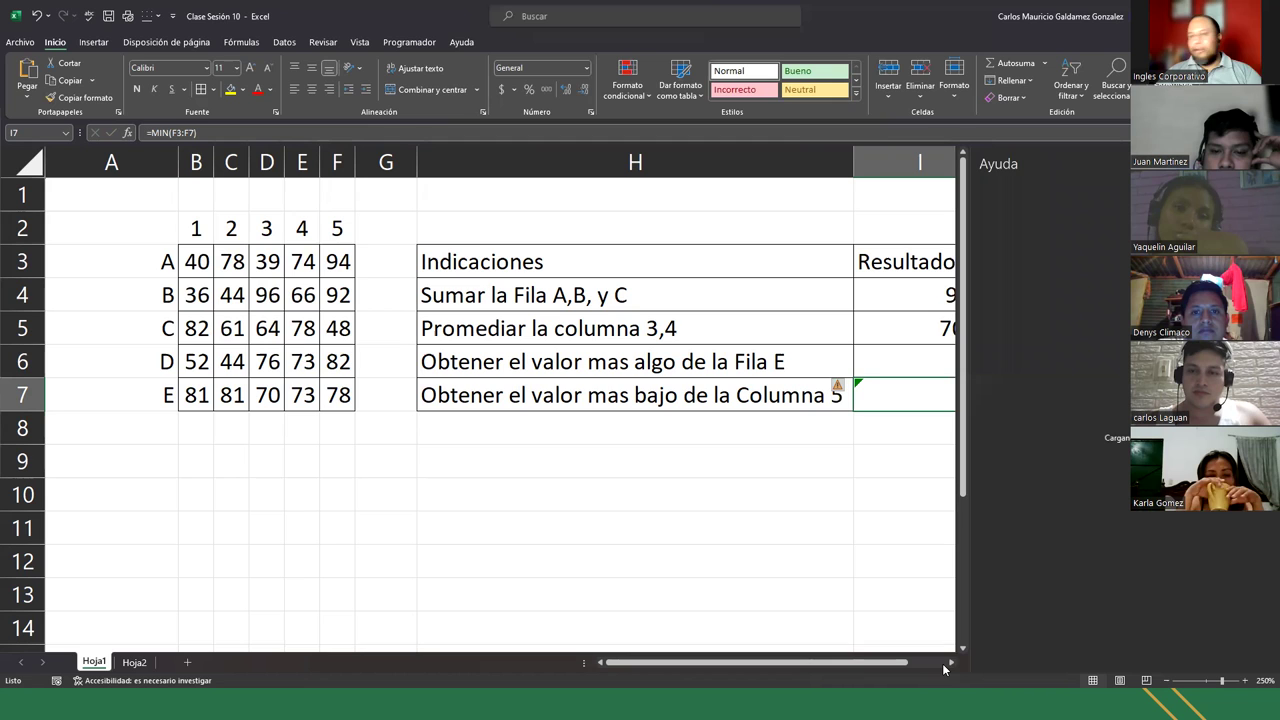
click(946, 663)
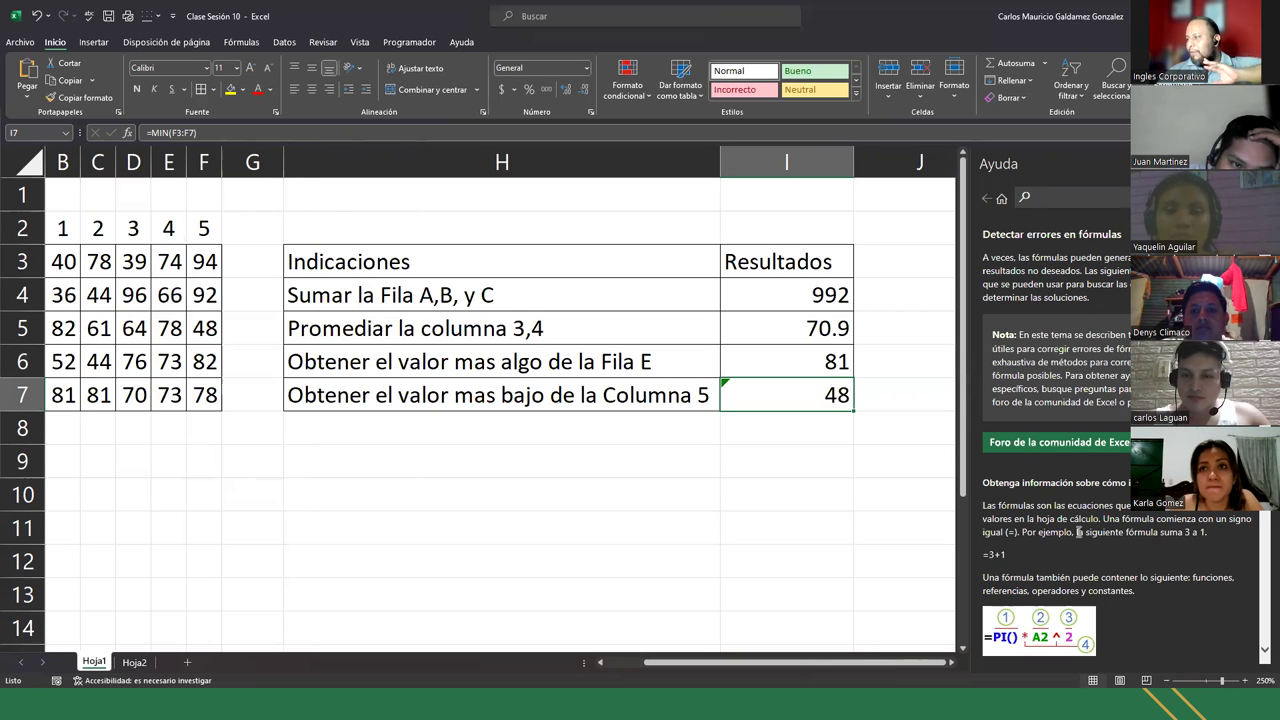
scroll(1079, 532, down, 5)
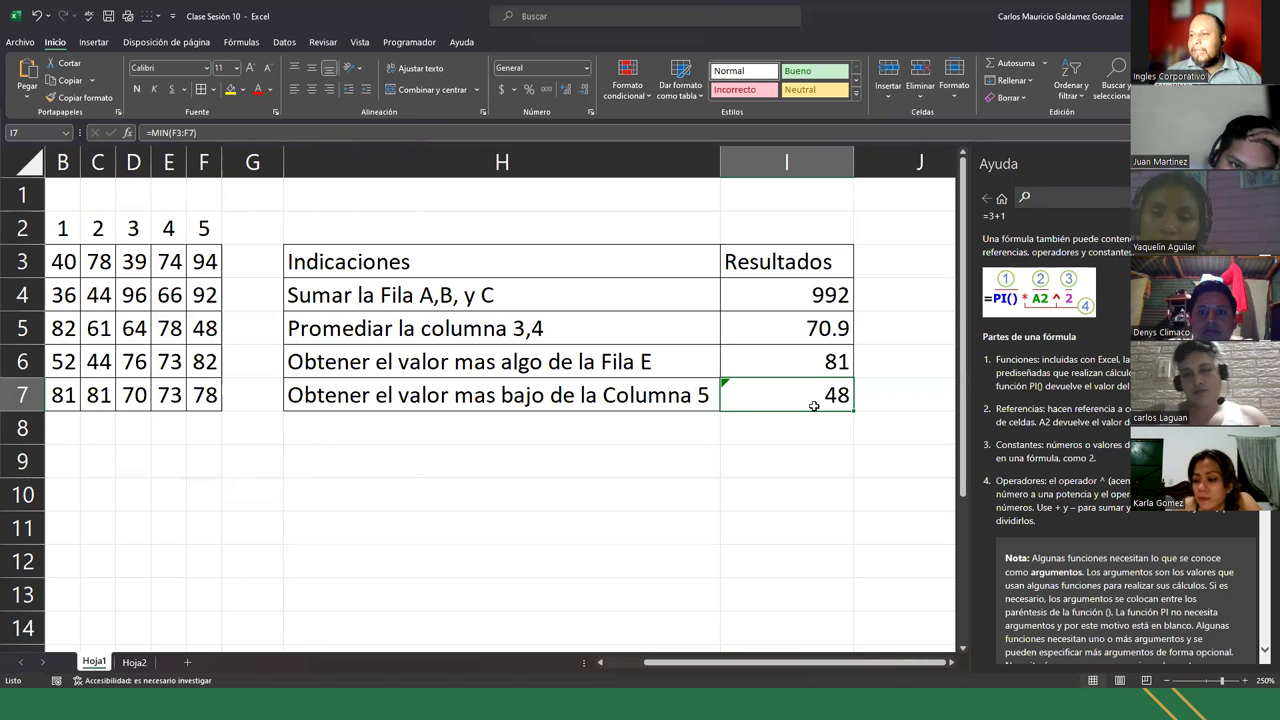
click(738, 386)
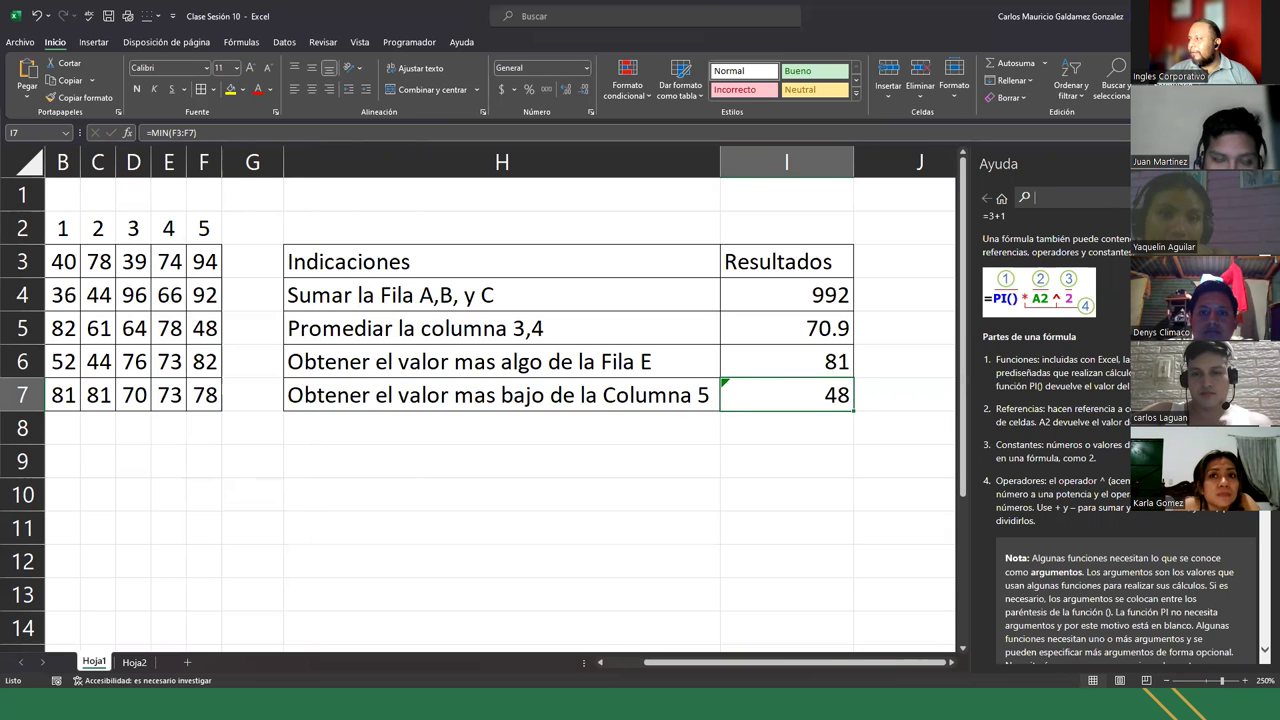
click(1121, 163)
click(786, 487)
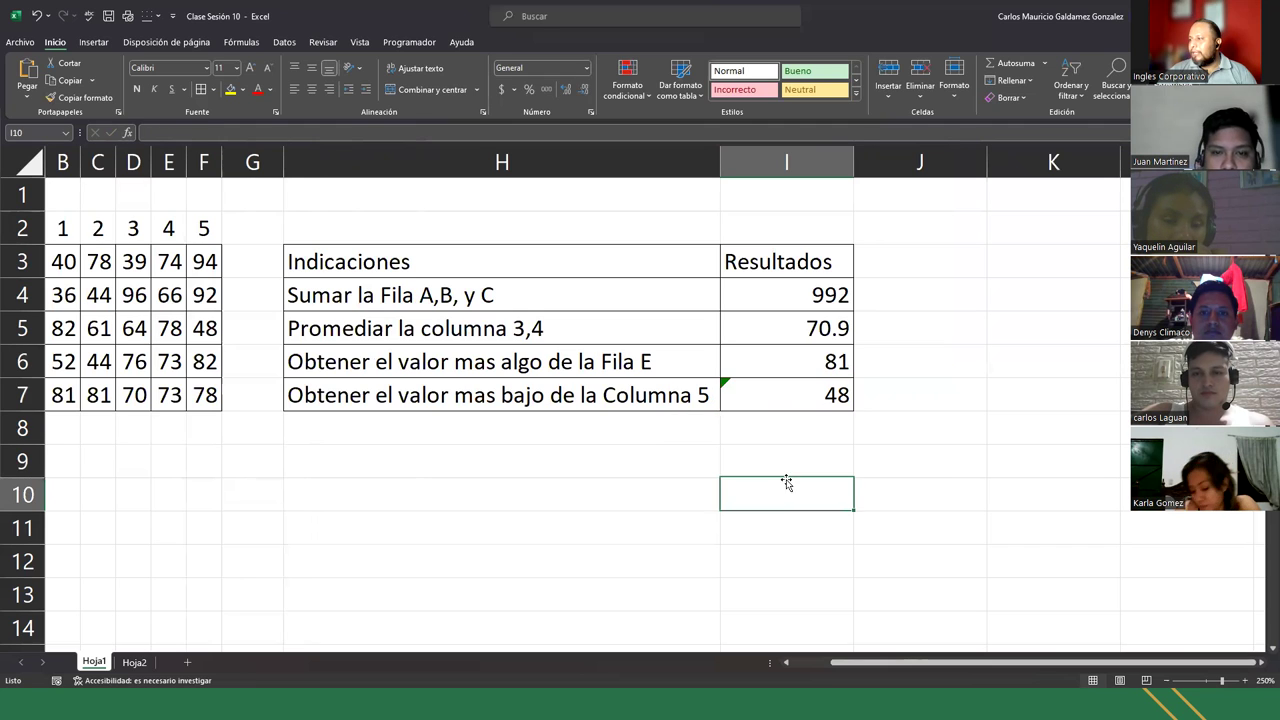
- Review the MIN formula in I7 and the range it references without changing it
click(737, 382)
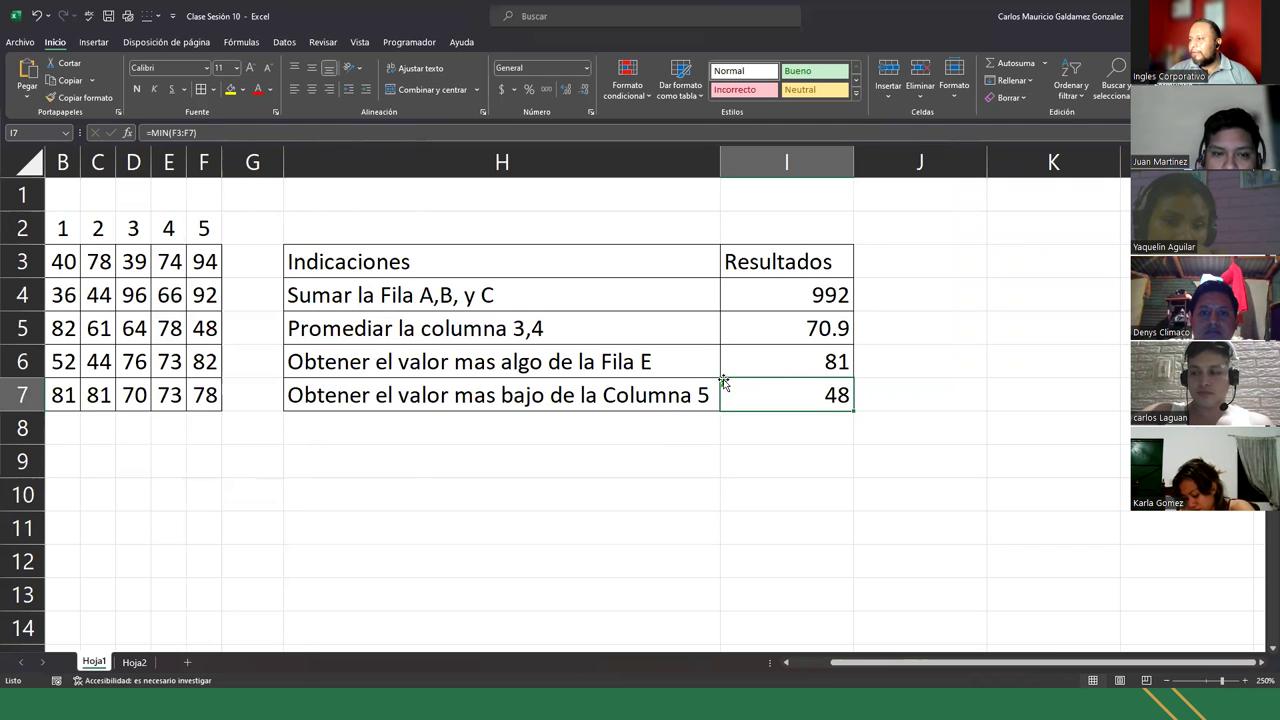
key(ctrl+Up)
click(723, 386)
double_click(746, 397)
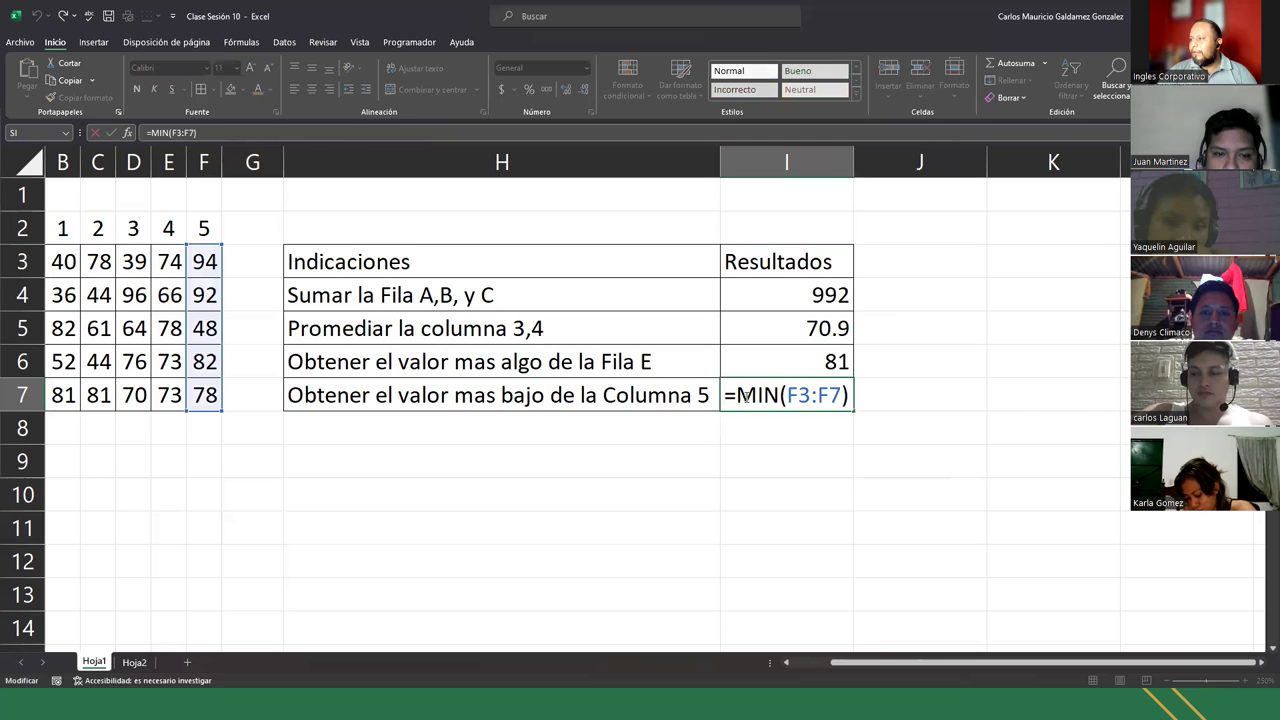
key(Return)
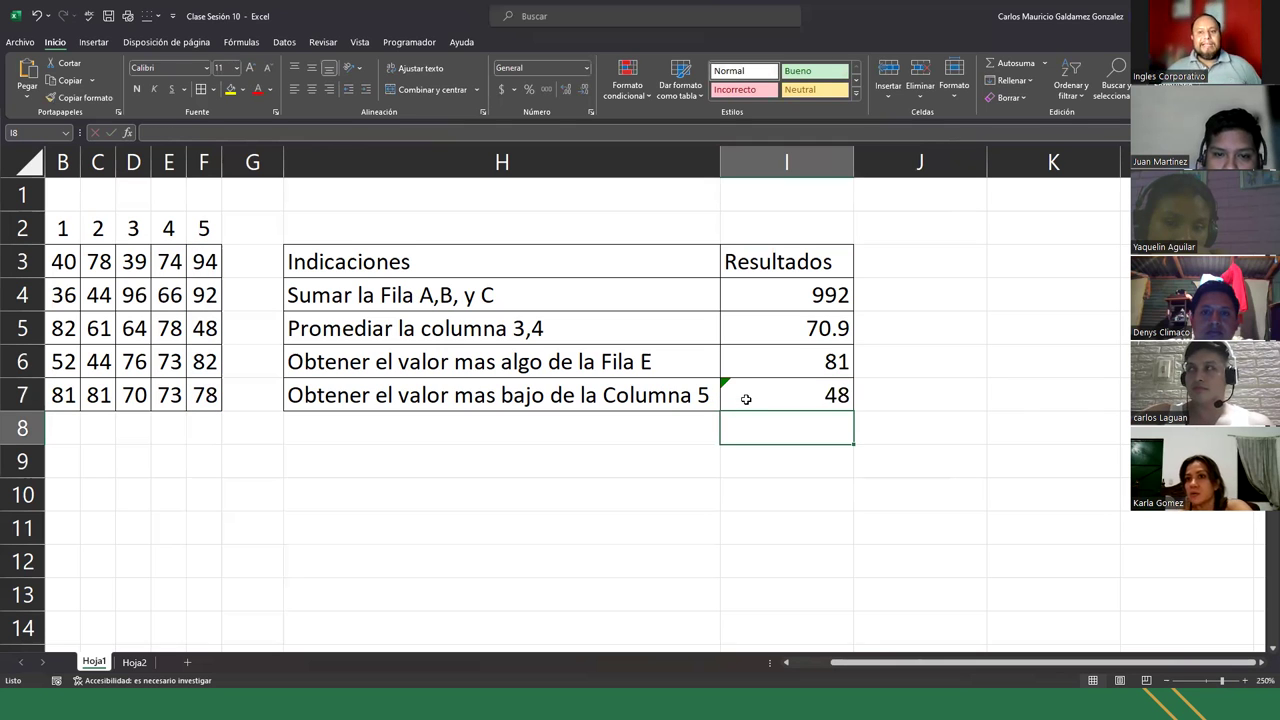
click(746, 399)
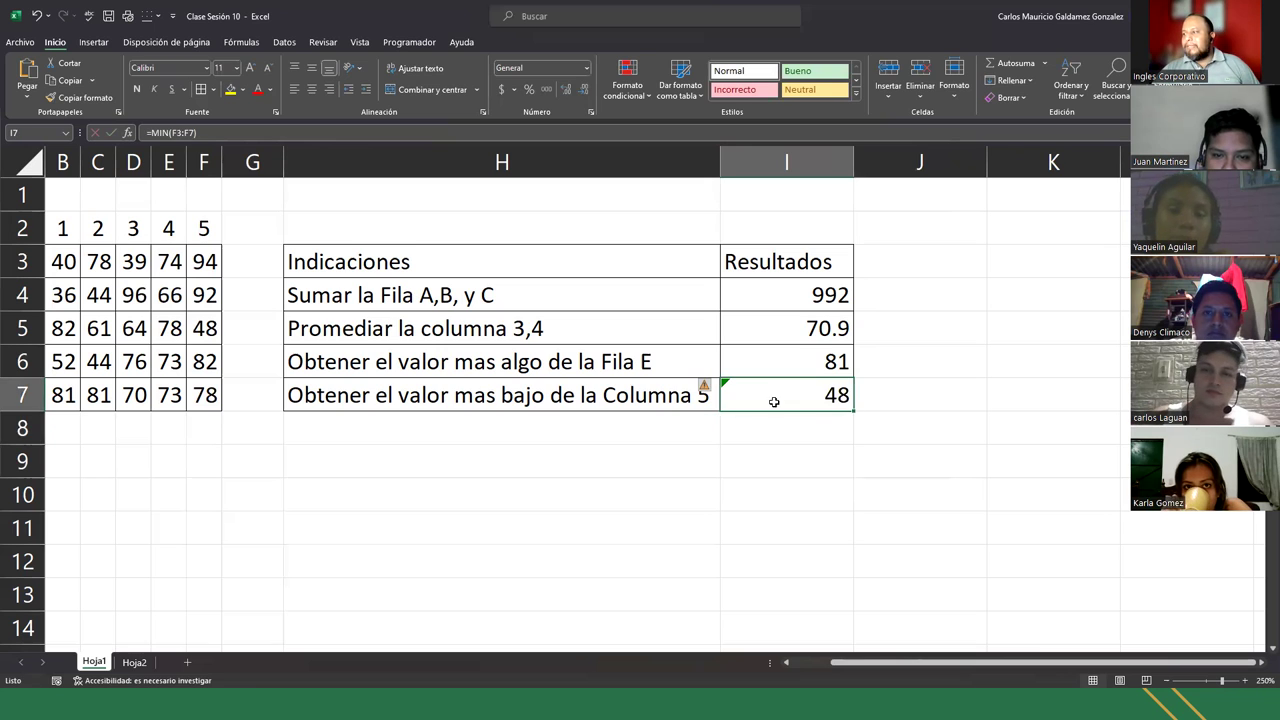
- Try filling the MIN formula from I7 into J7 and delete the copied formula
drag(851, 414, 945, 412)
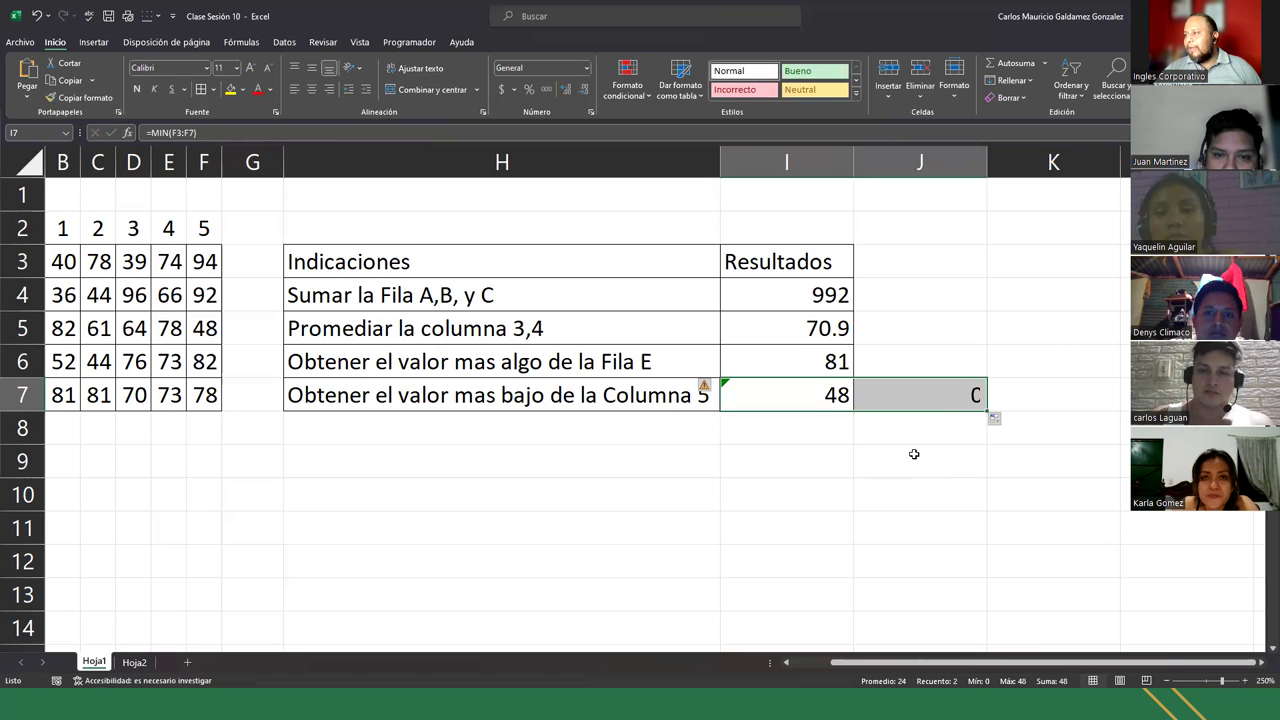
click(938, 397)
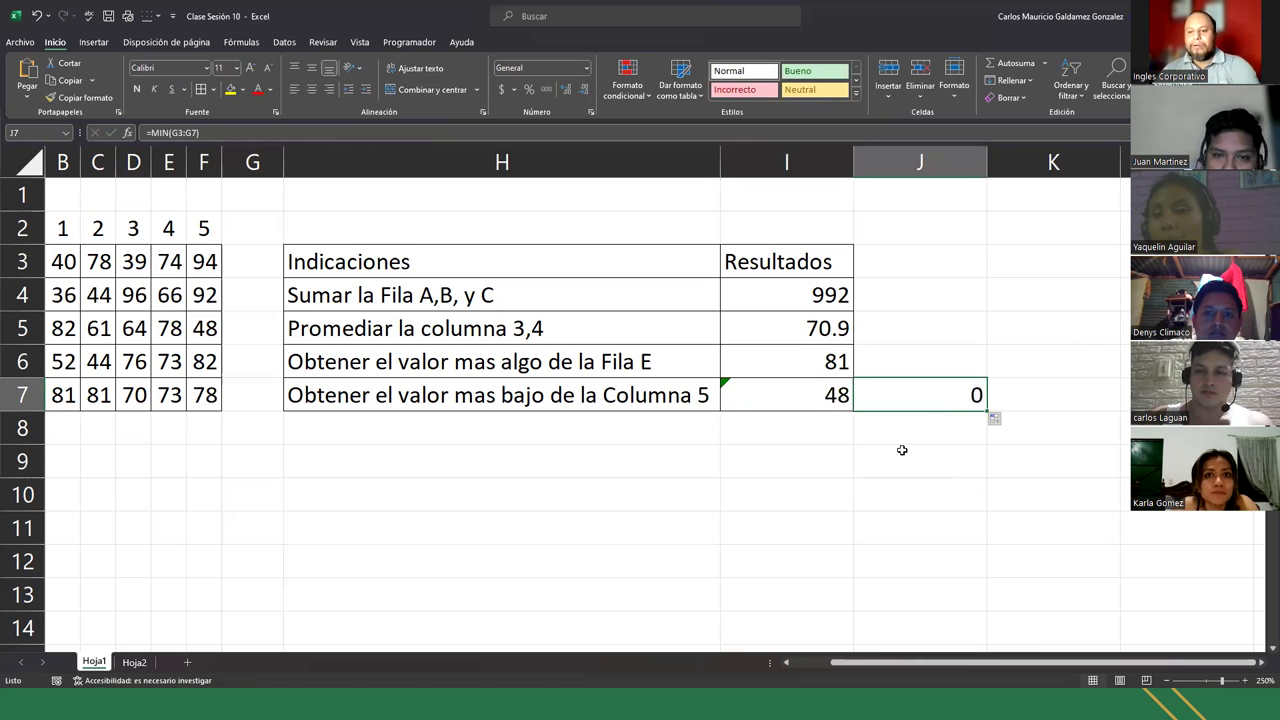
key(Delete)
- Fill the MIN formula from I7 down to I8 and ignore the formula error flagged in I8
click(826, 400)
drag(851, 413, 853, 440)
click(776, 431)
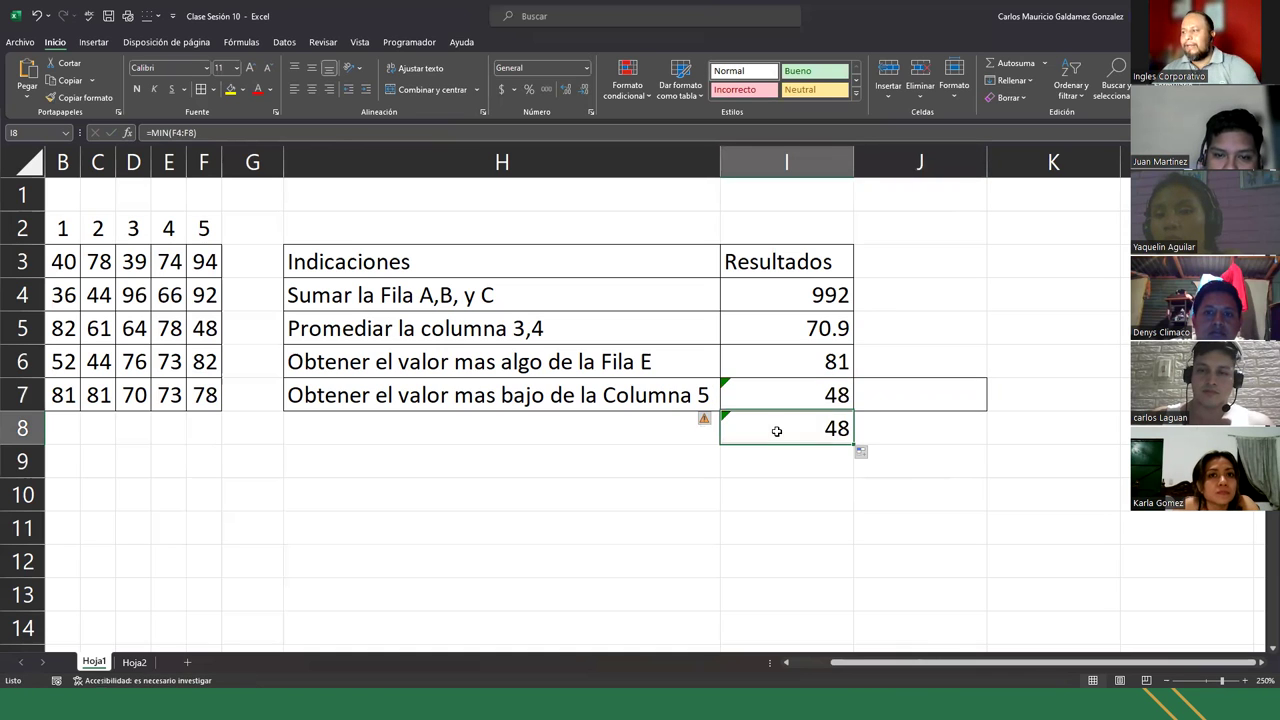
click(706, 420)
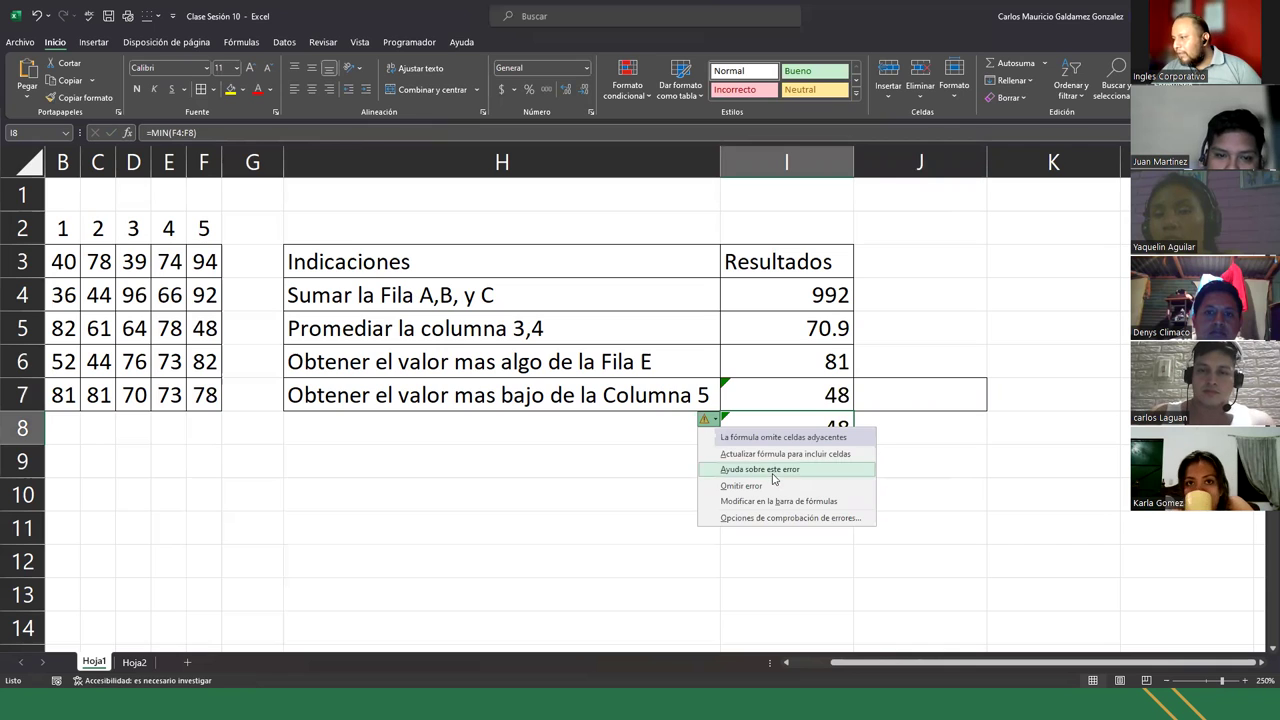
click(741, 486)
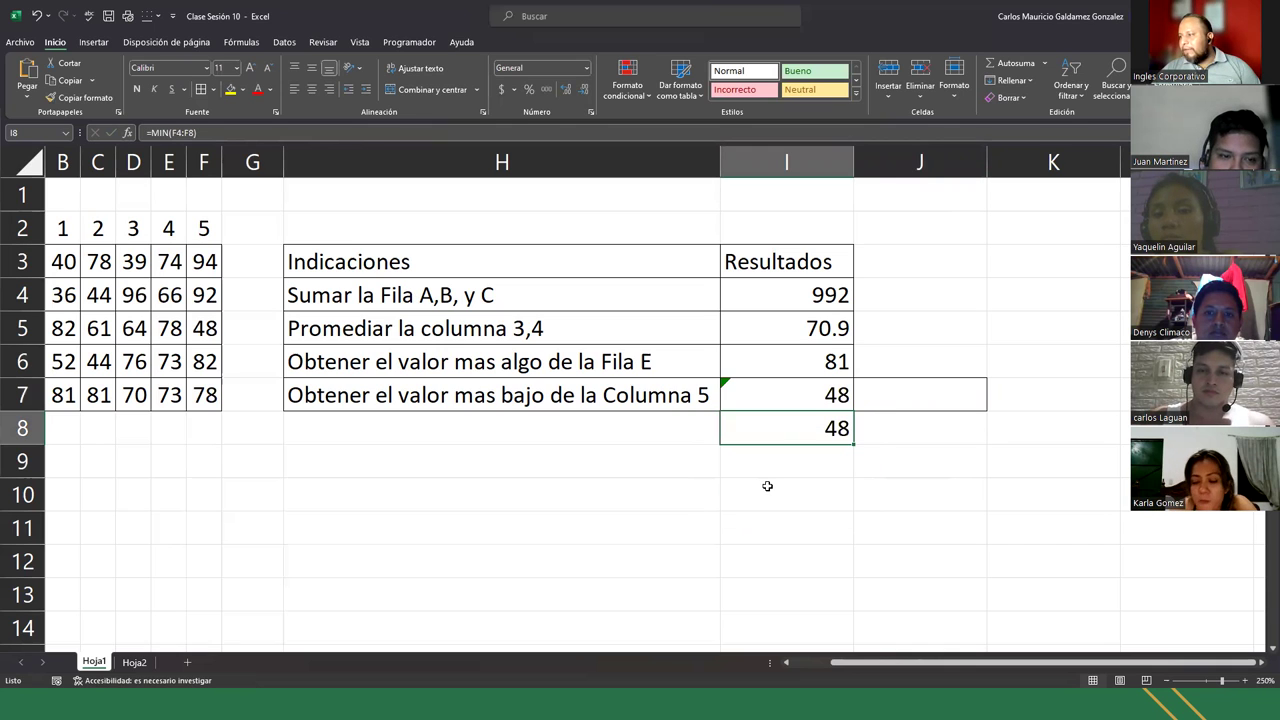
- Cancel the copy of I8 and clear the trial contents and borders from J7 and I8
key(ctrl+c)
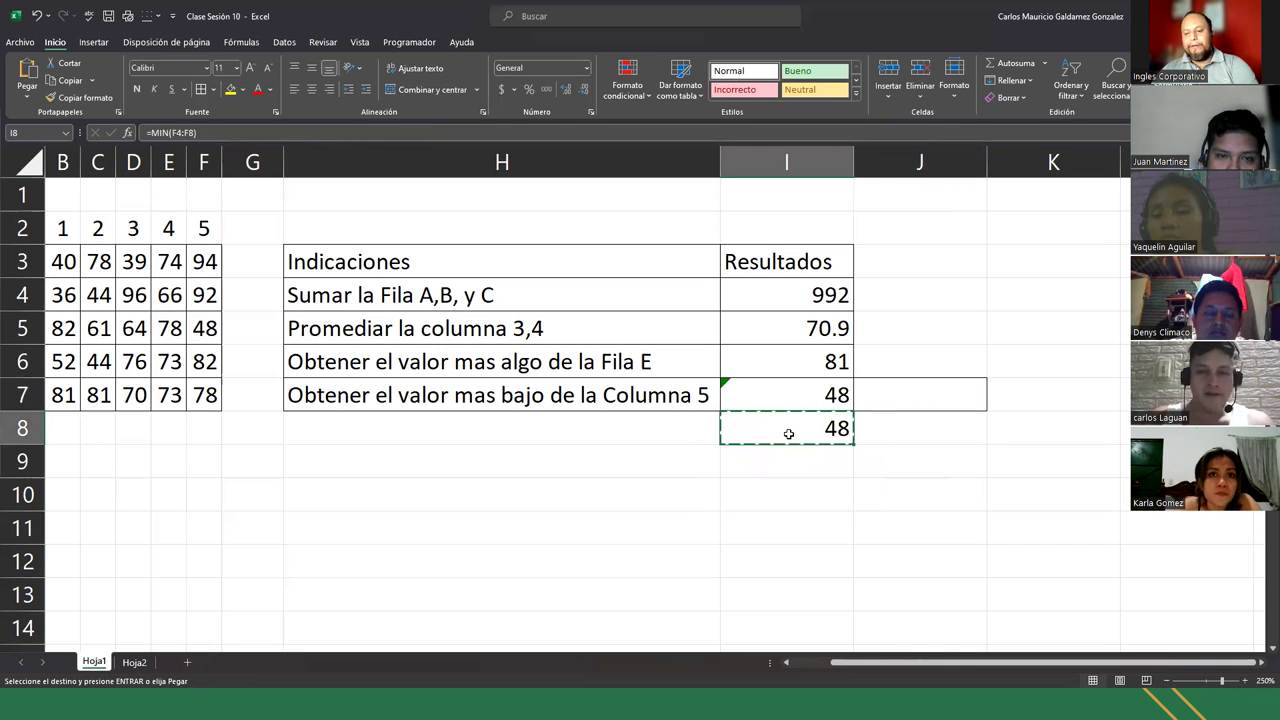
click(801, 391)
key(Return)
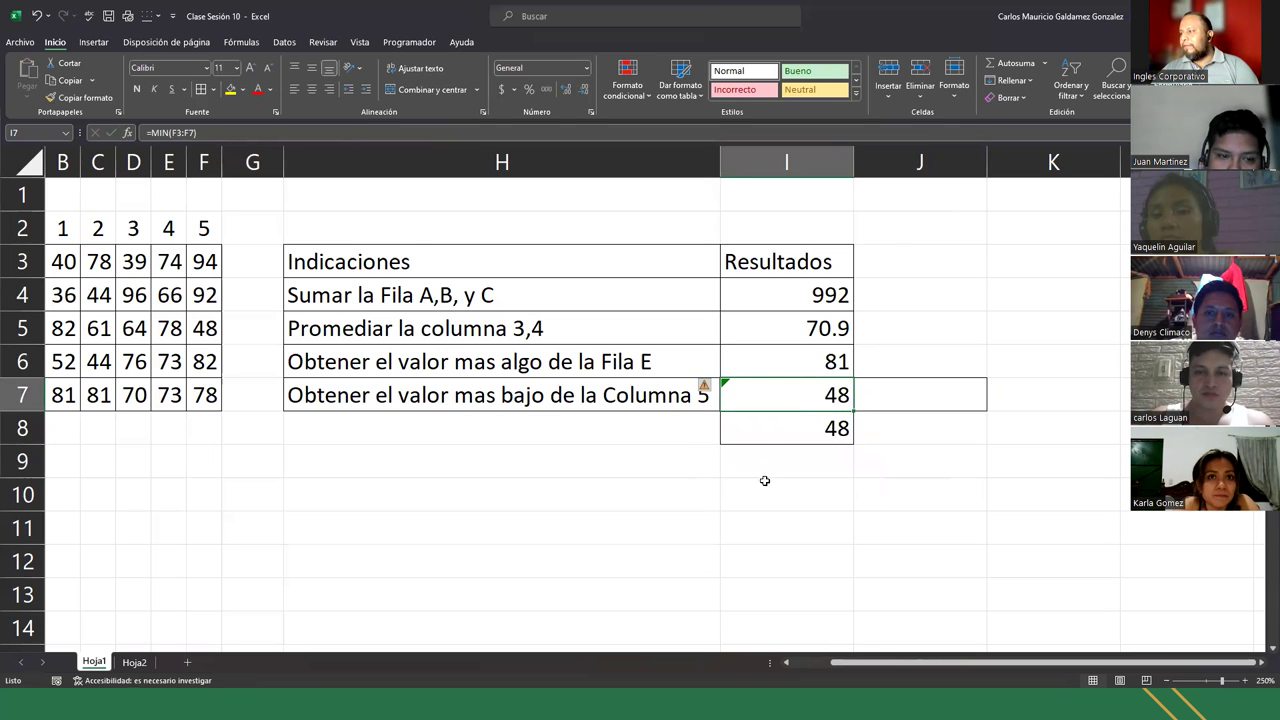
click(765, 481)
drag(914, 362, 986, 432)
click(680, 432)
drag(720, 444, 817, 498)
click(817, 498)
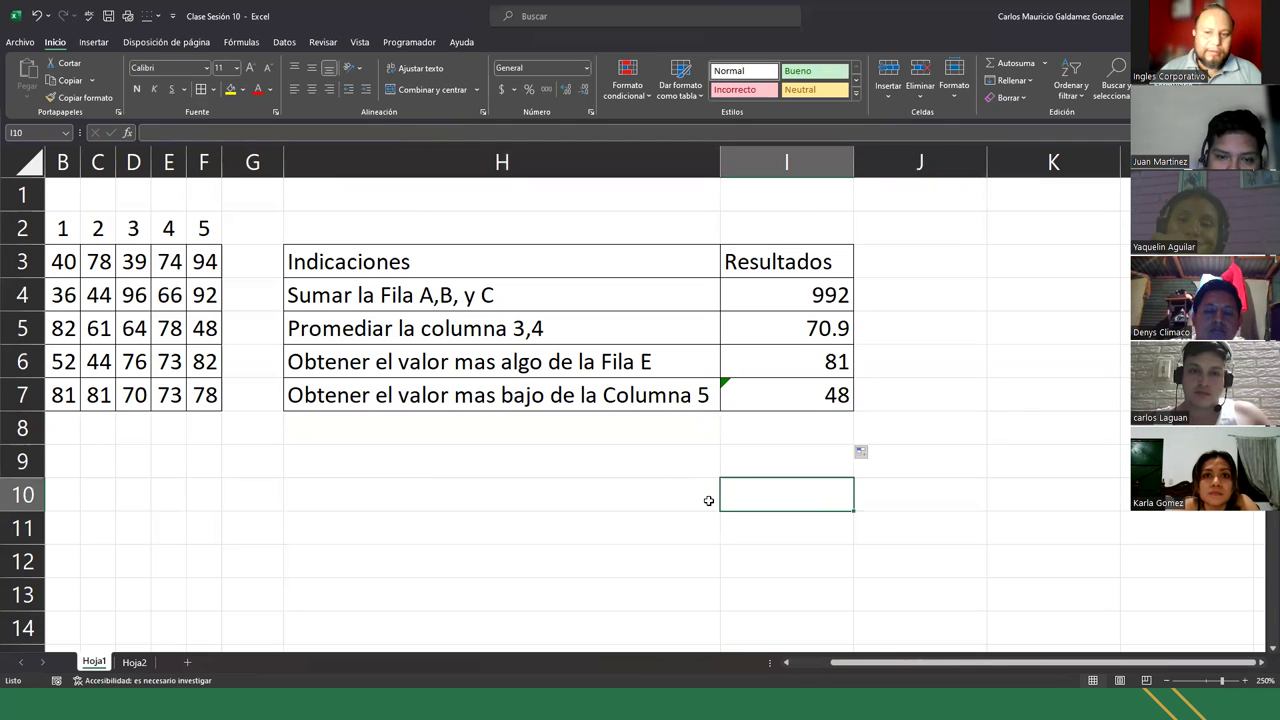
- Open the I7 formula through its error options and check its range against the column 5 values in F3:F7
click(730, 386)
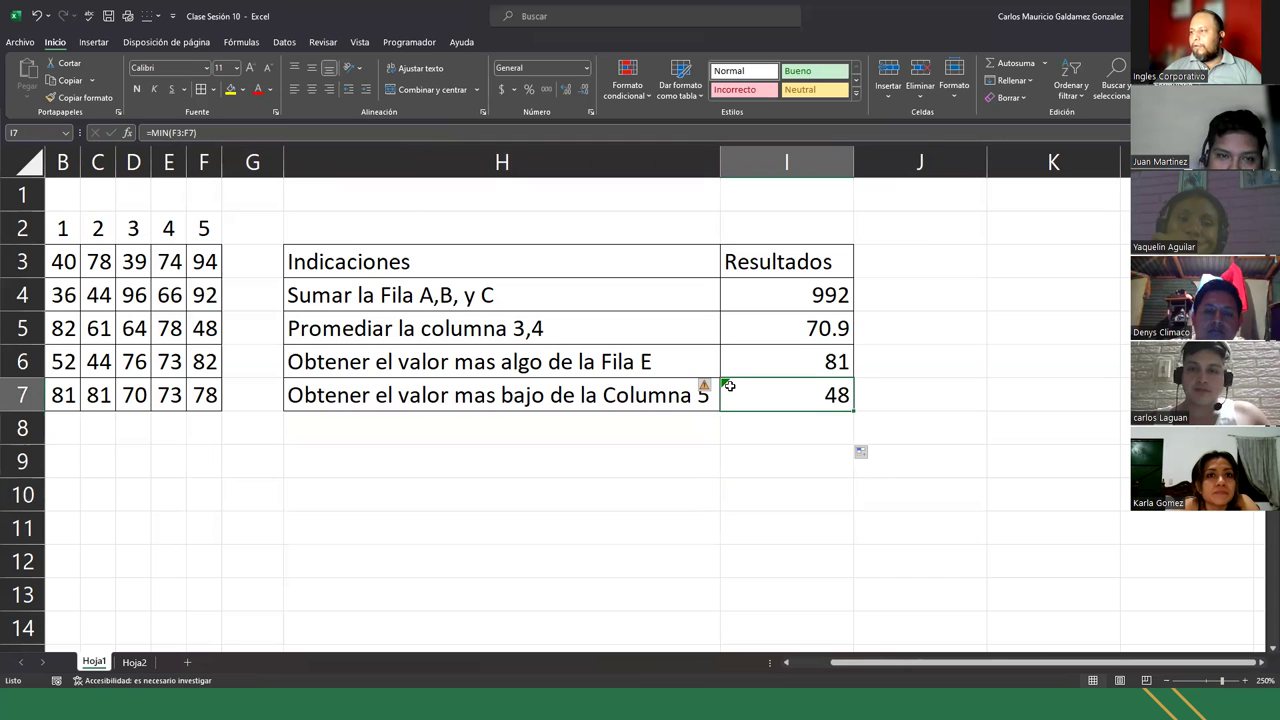
click(705, 388)
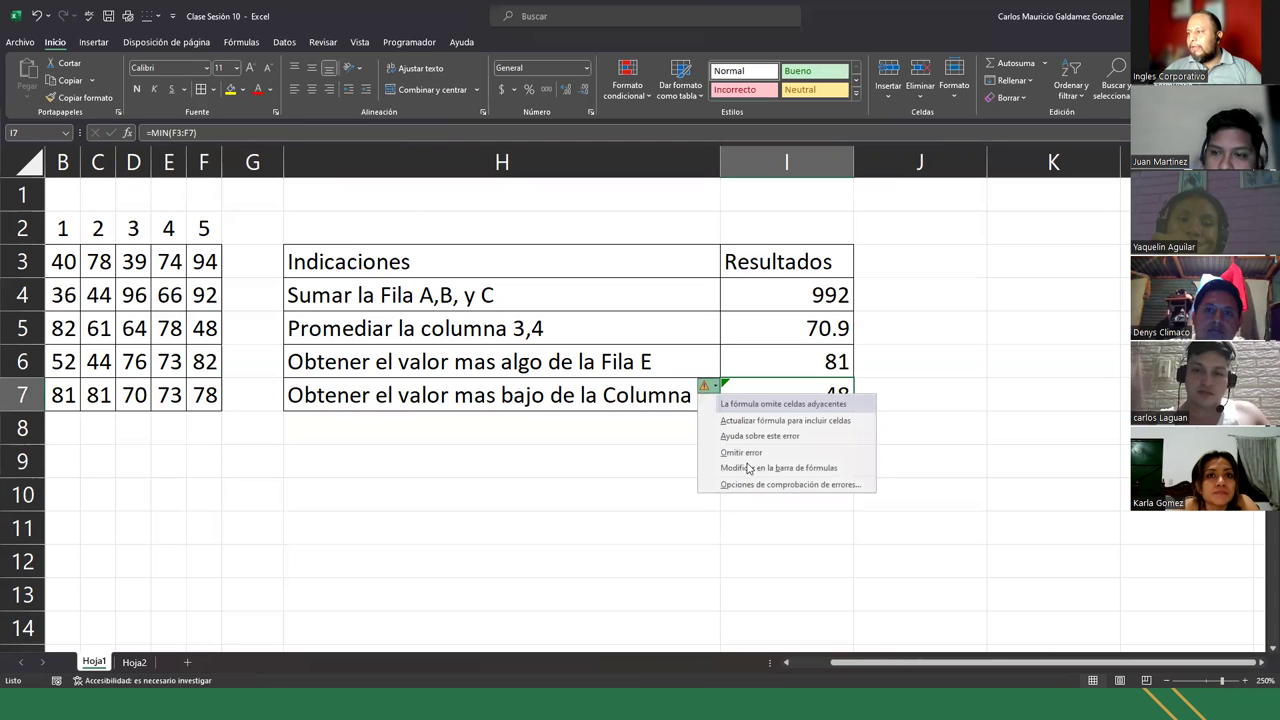
click(818, 468)
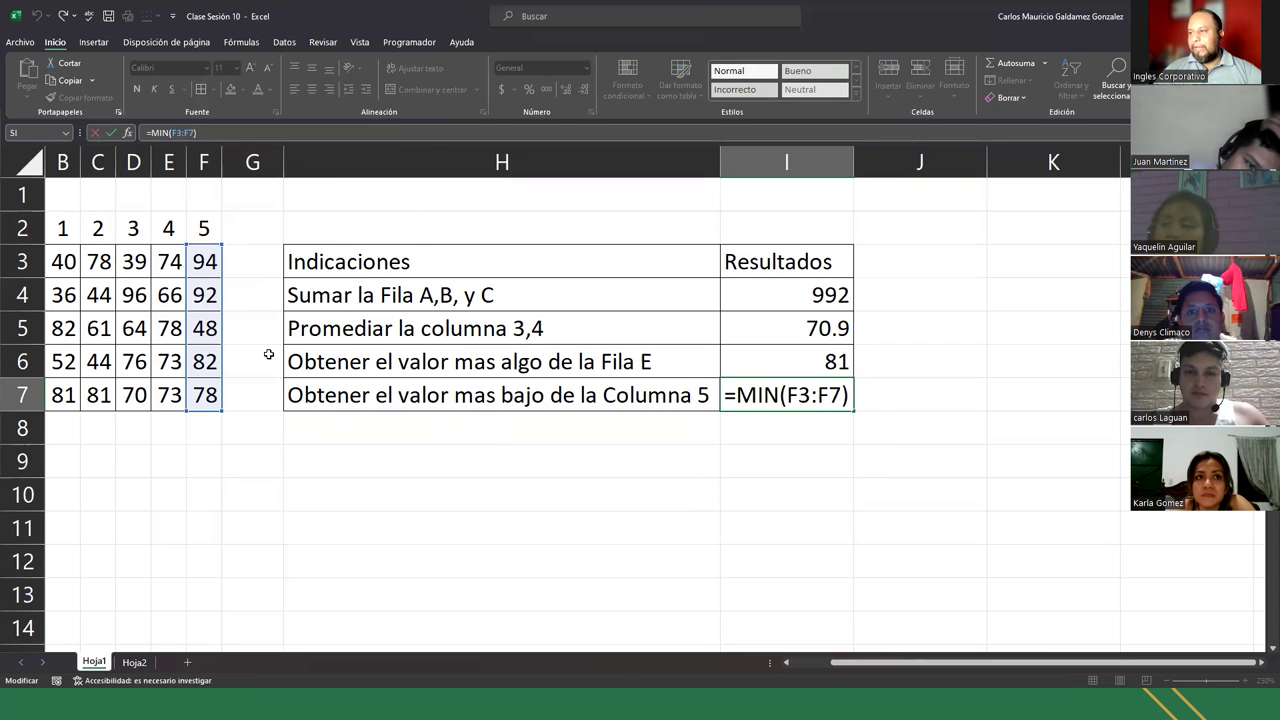
key(Return)
drag(209, 262, 222, 400)
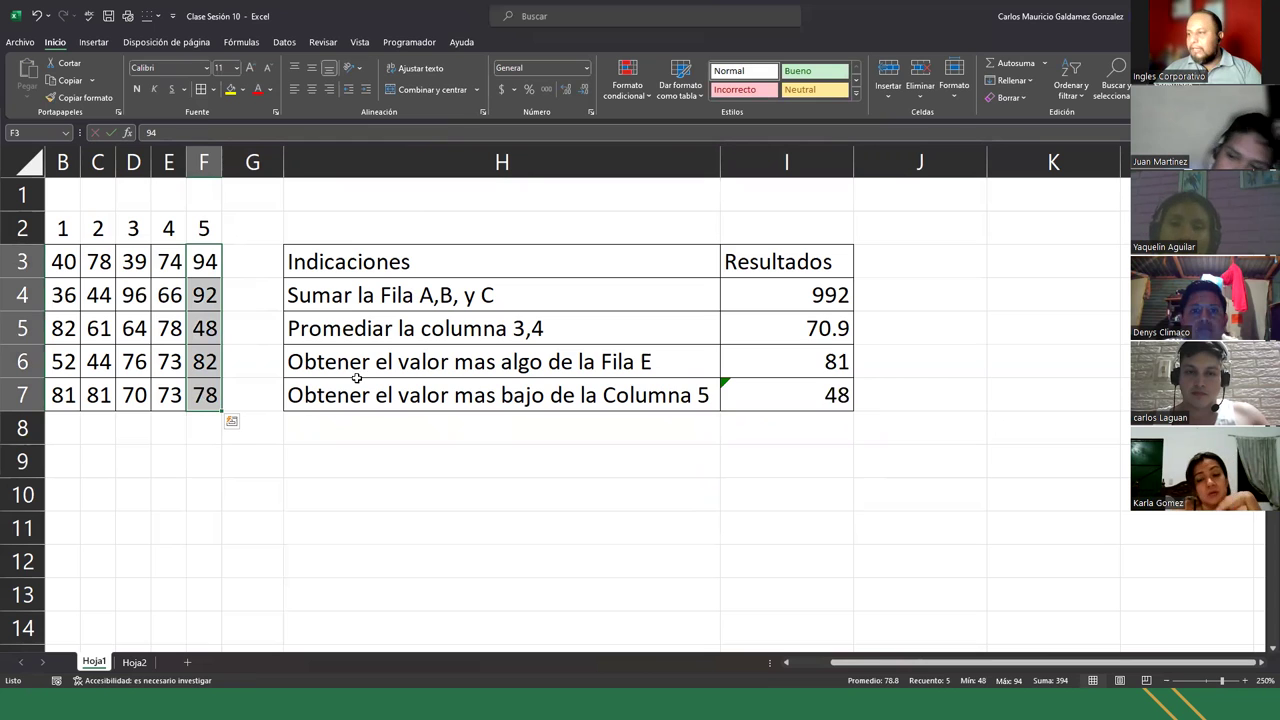
click(203, 330)
click(798, 394)
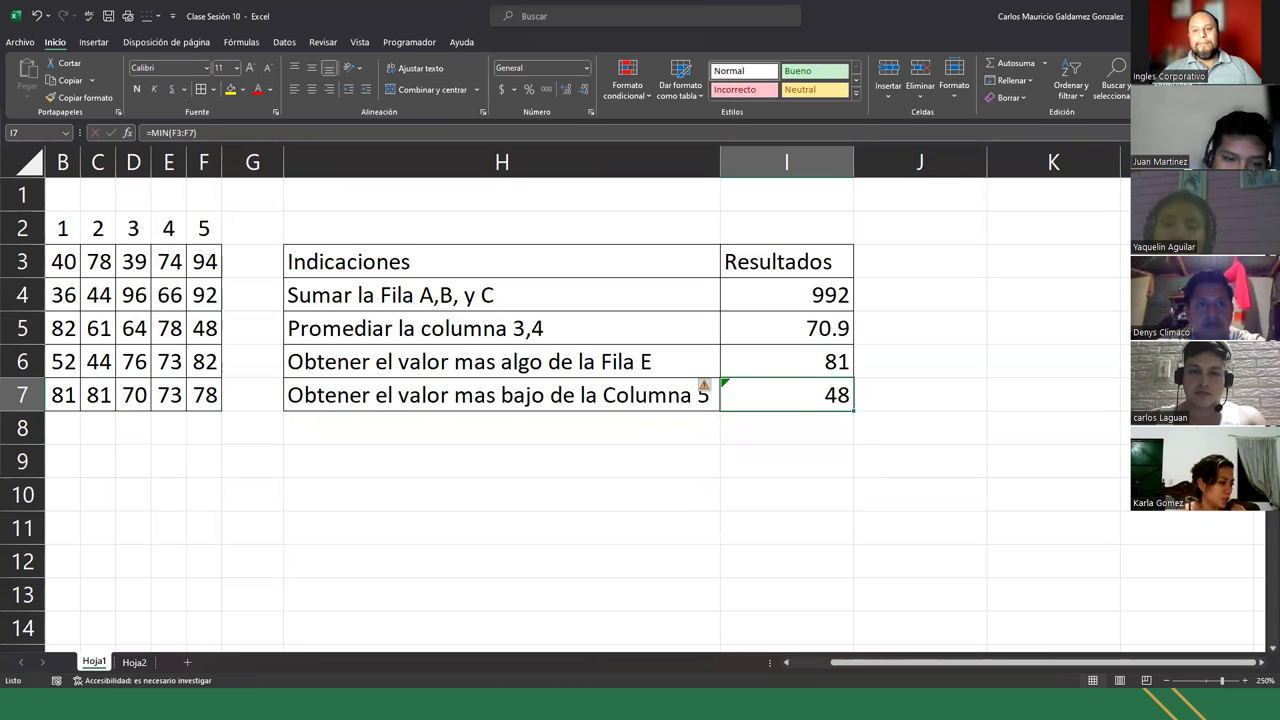
- Crop the title bar and ribbon off the practice image on Hoja2 and move the image up to row 1
click(135, 662)
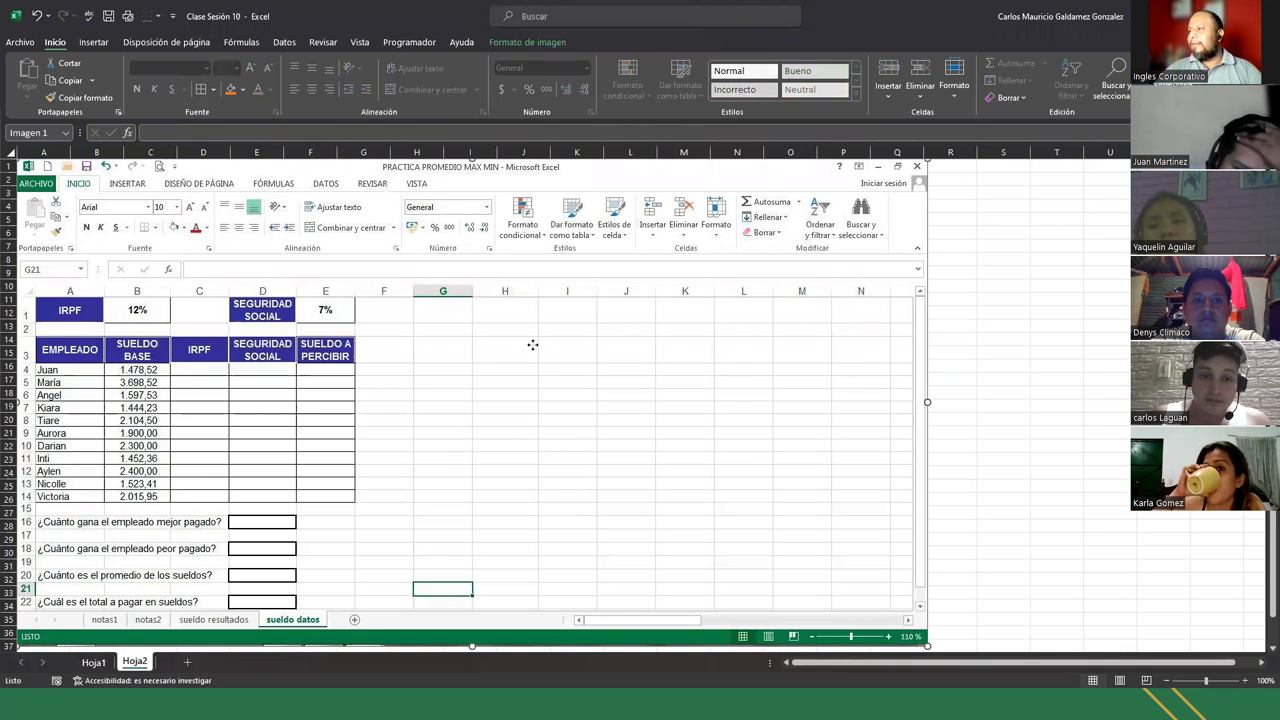
double_click(451, 187)
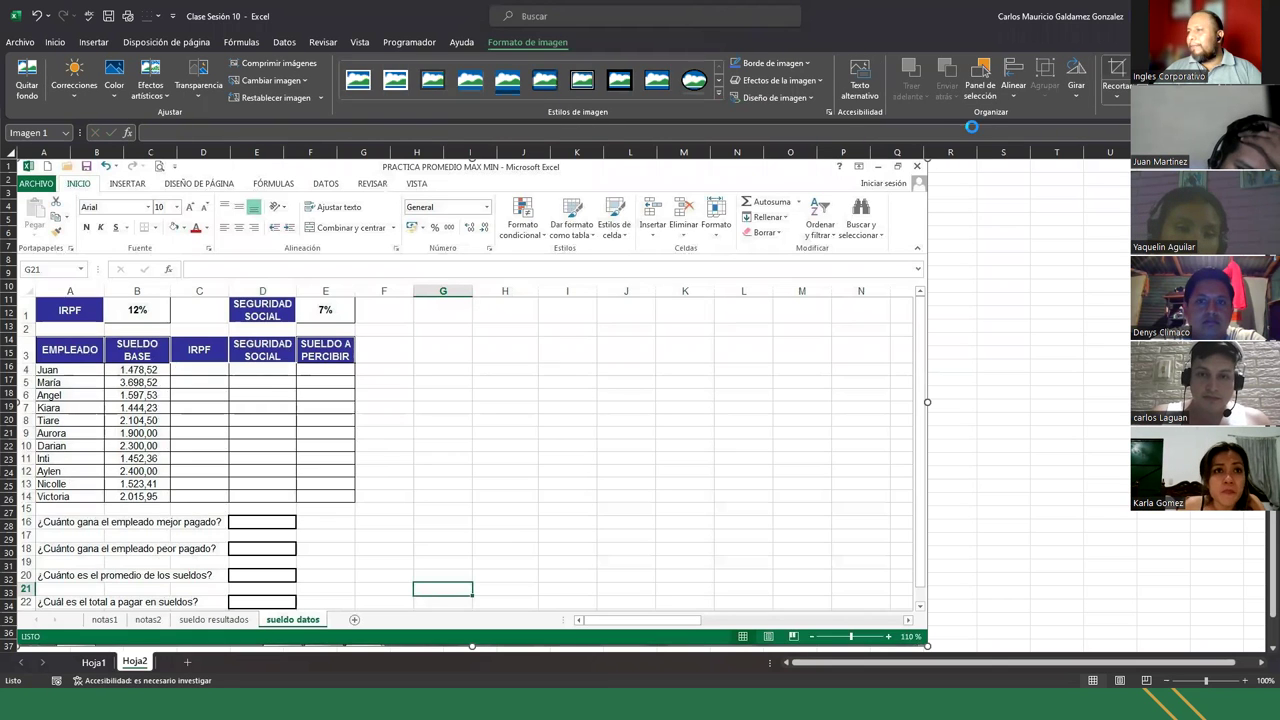
drag(470, 160, 453, 258)
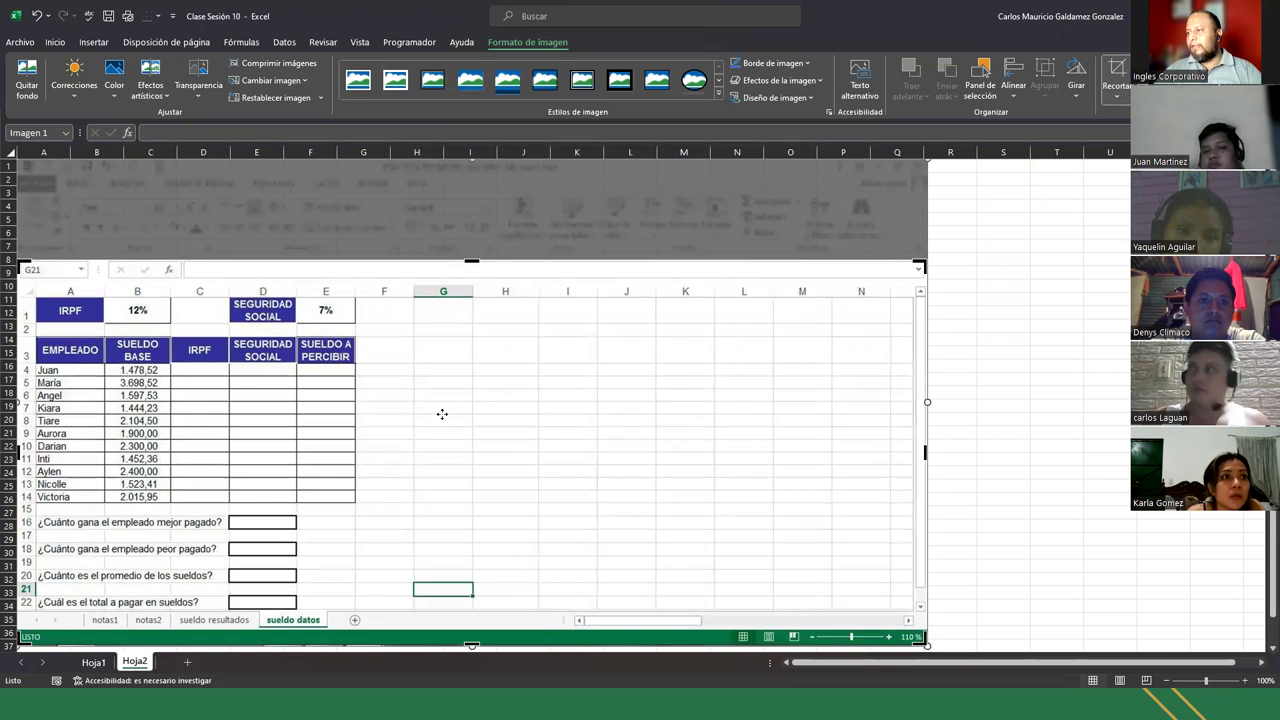
click(1006, 282)
drag(600, 457, 579, 354)
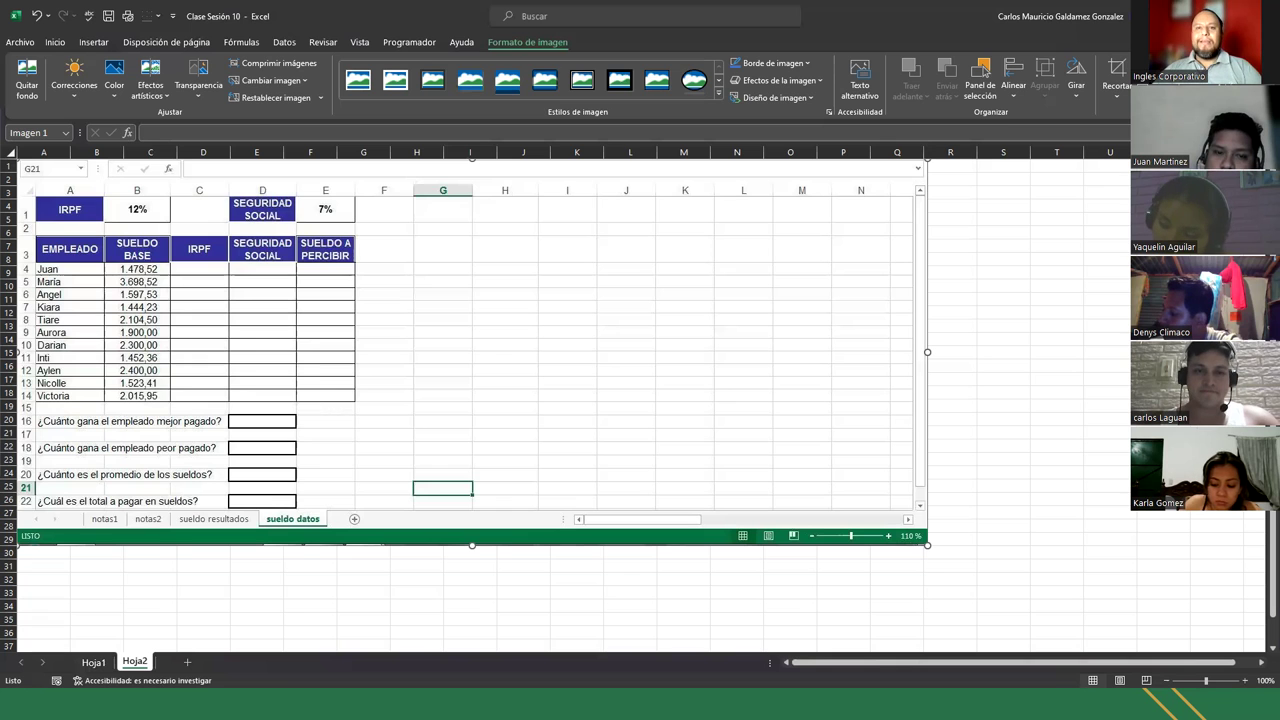
key(alt+Tab)
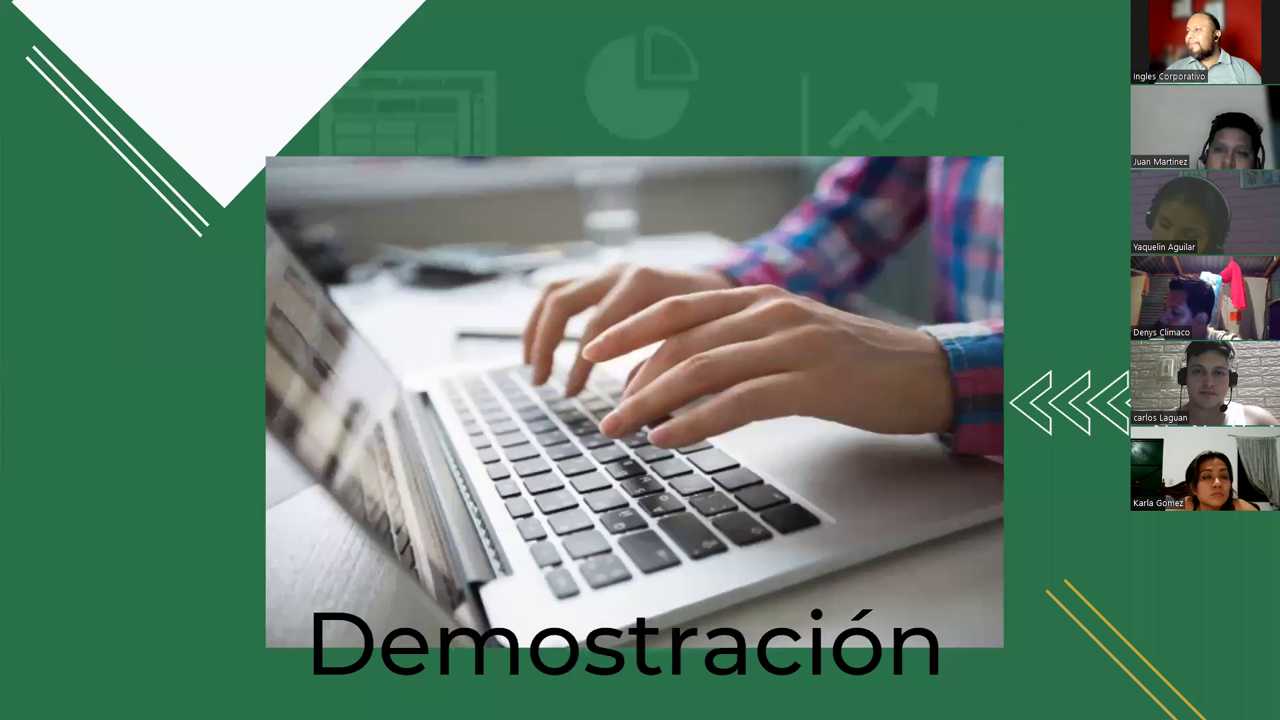
key(Right)
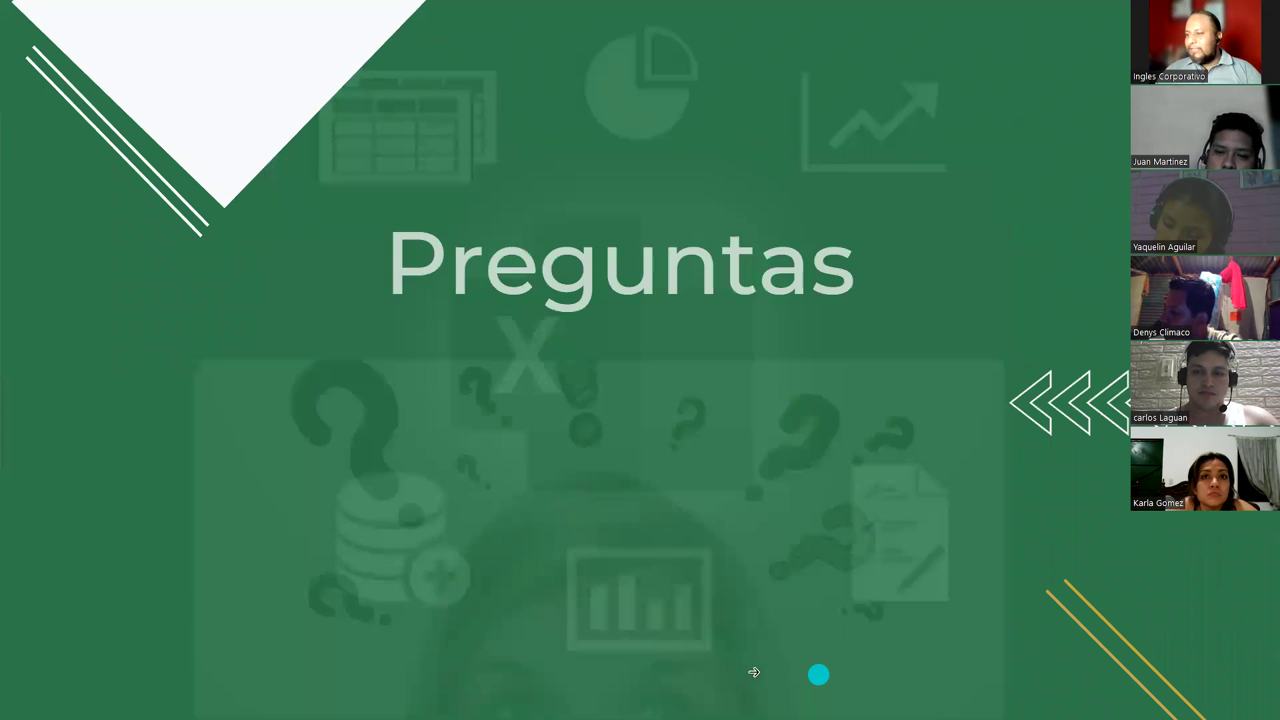
key(alt+Tab)
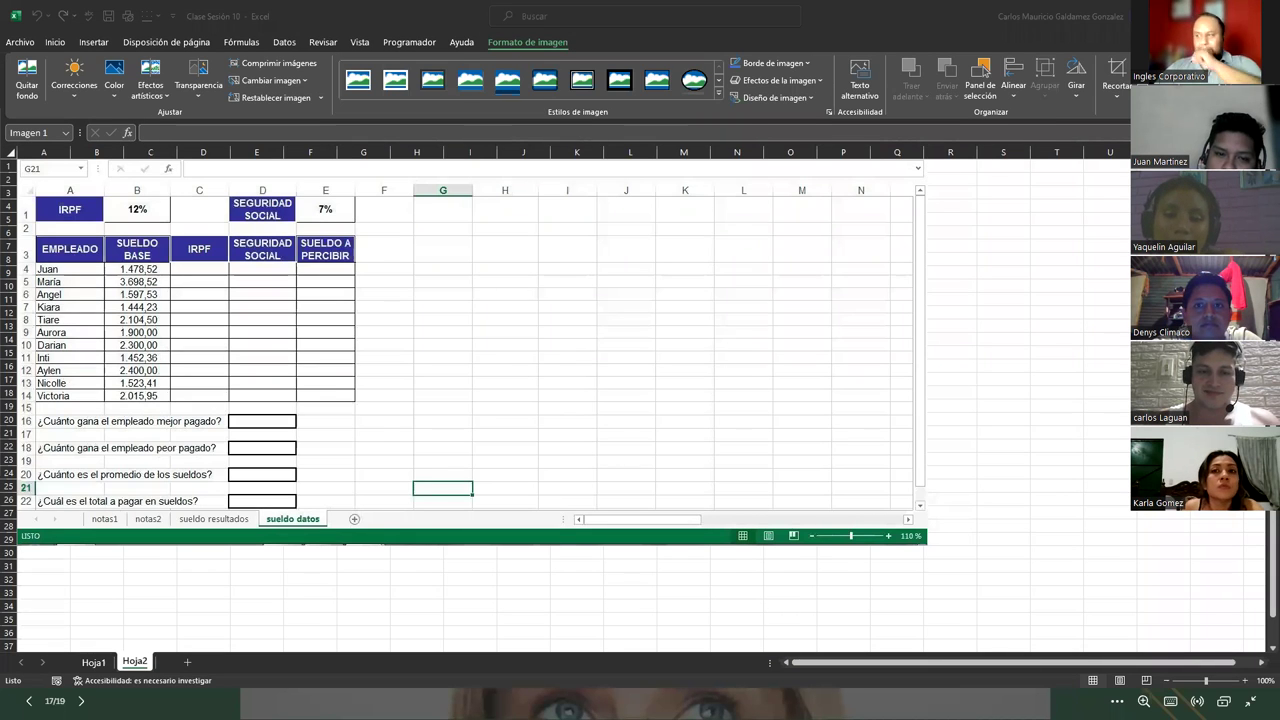
key(alt+Tab)
key(Right)
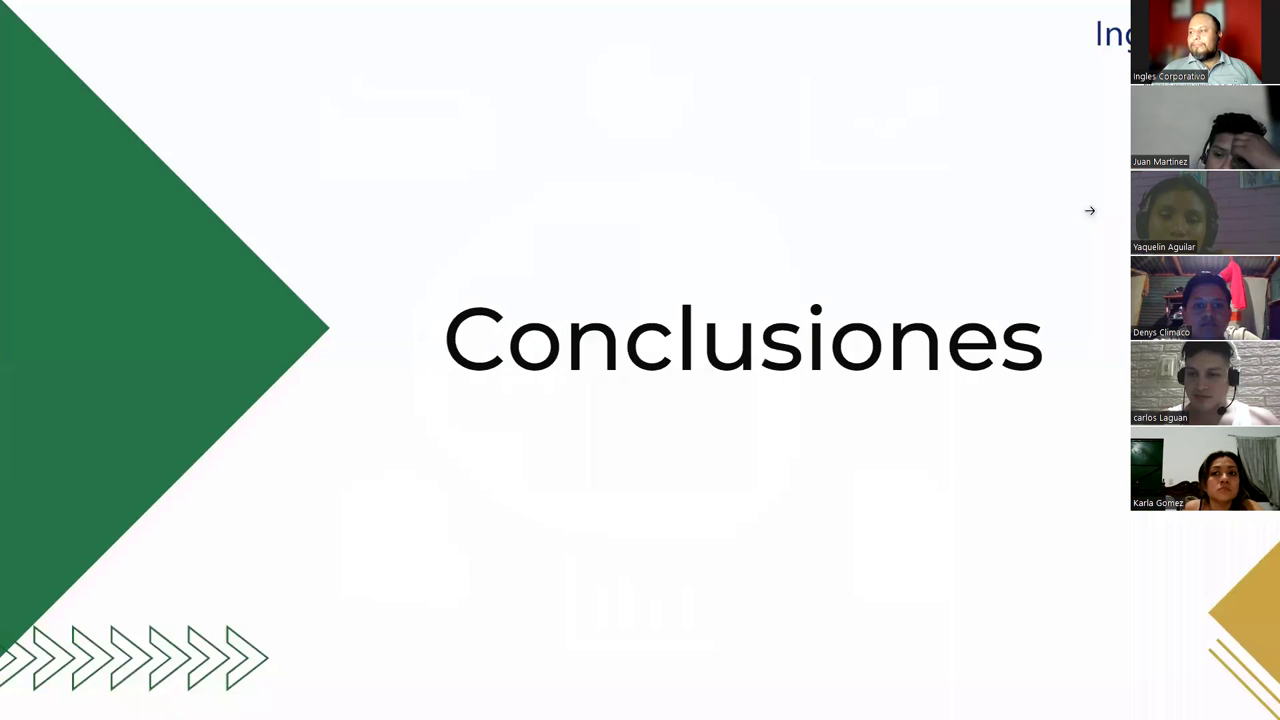
key(Right)
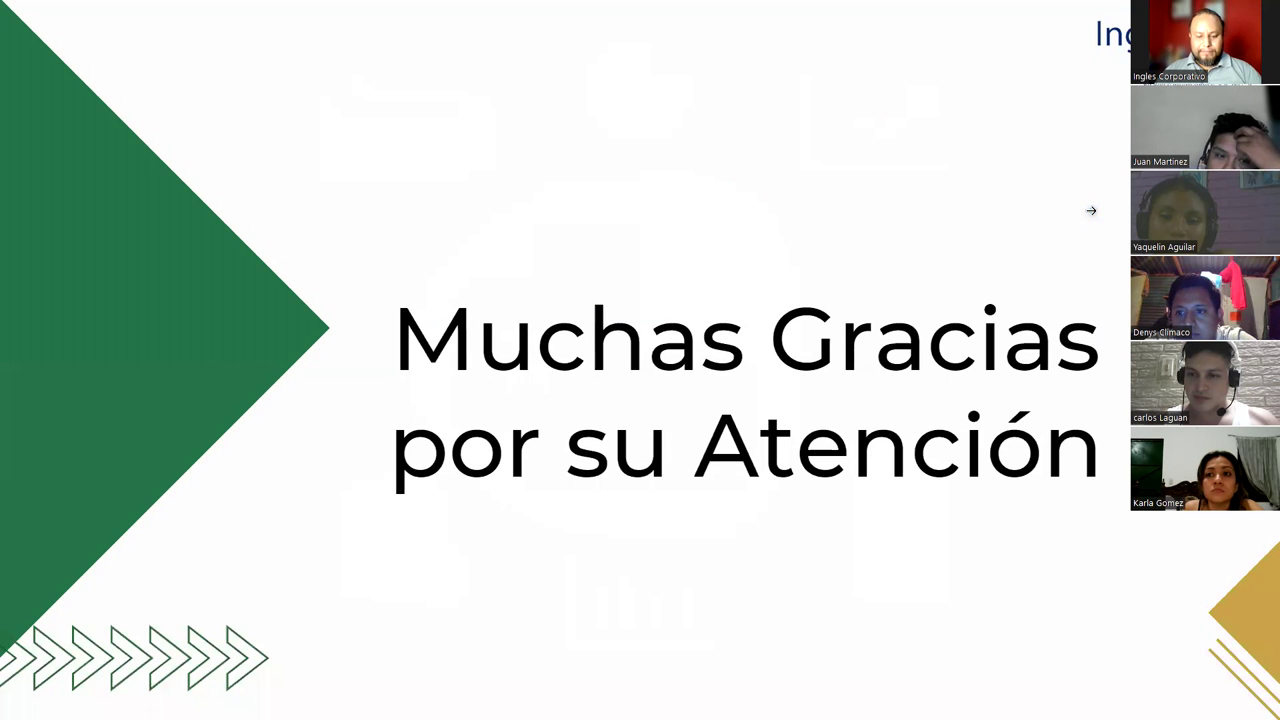